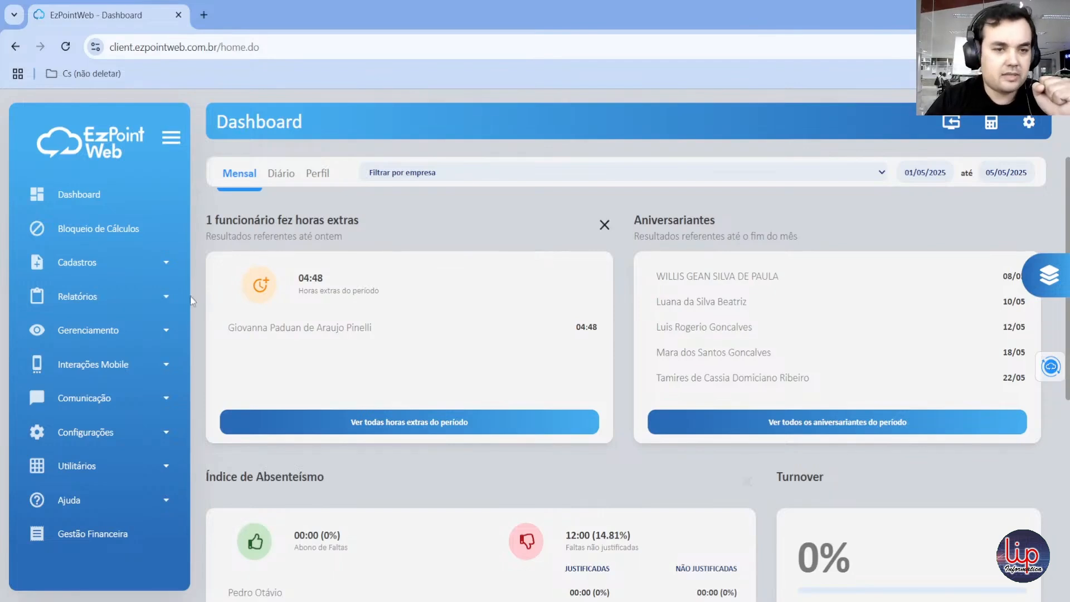
# - Open the employee register, Cadastros / Funcionários
pyautogui.click(121, 275)
pyautogui.scroll(-1, 142, 463)
pyautogui.scroll(-3, 143, 462)
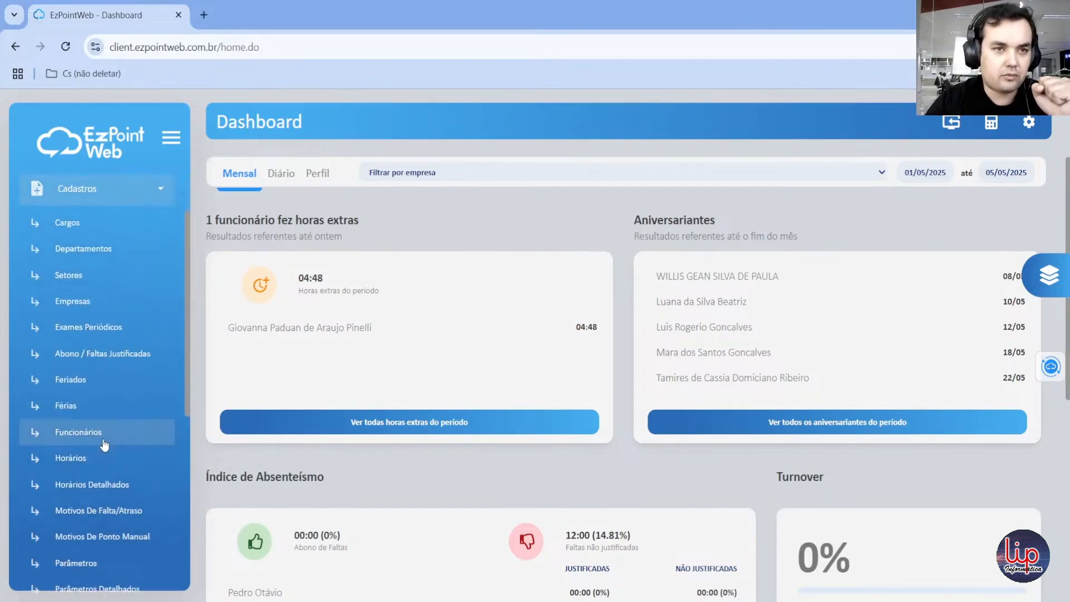
pyautogui.click(105, 433)
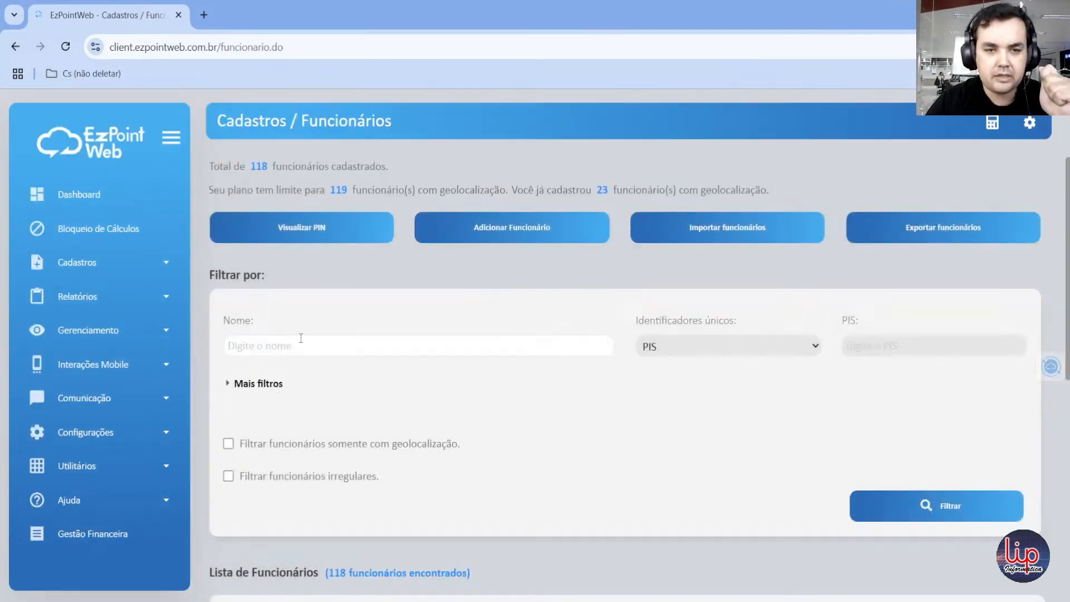
# - Filter the employees by the employee's first name, open the matching record and review its assigned Parâmetro and Horário
pyautogui.click(329, 349)
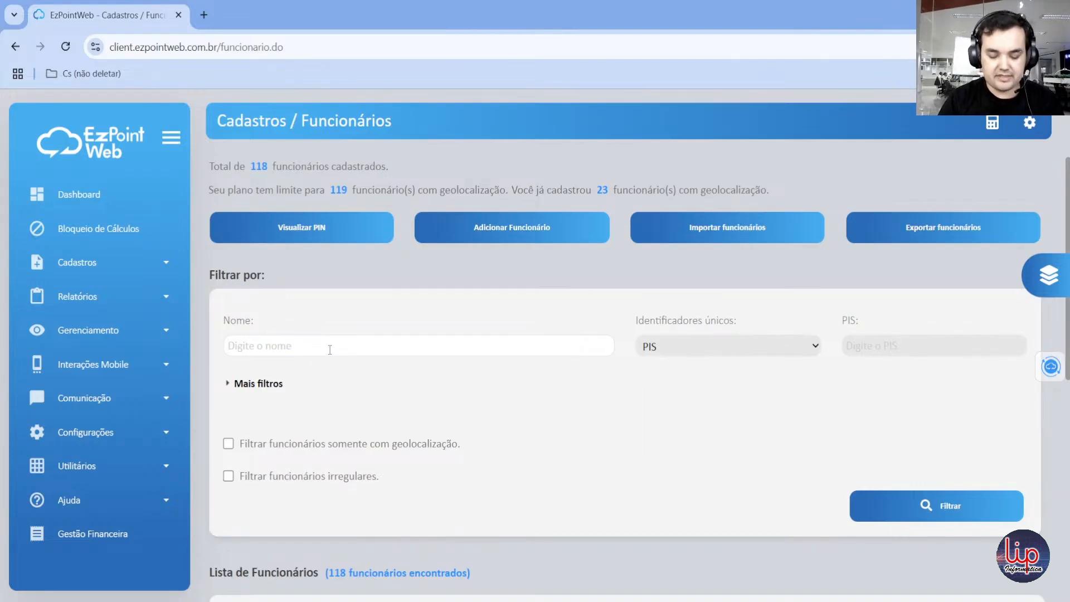
pyautogui.write('g')
pyautogui.press('BackSpace')
pyautogui.write('Giov')
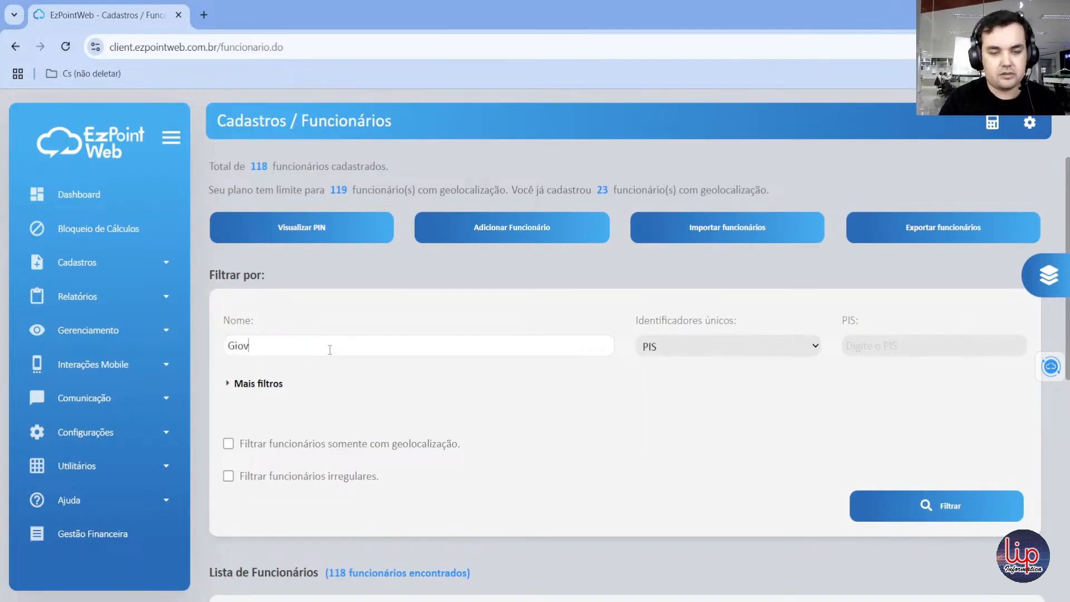
pyautogui.write('ann')
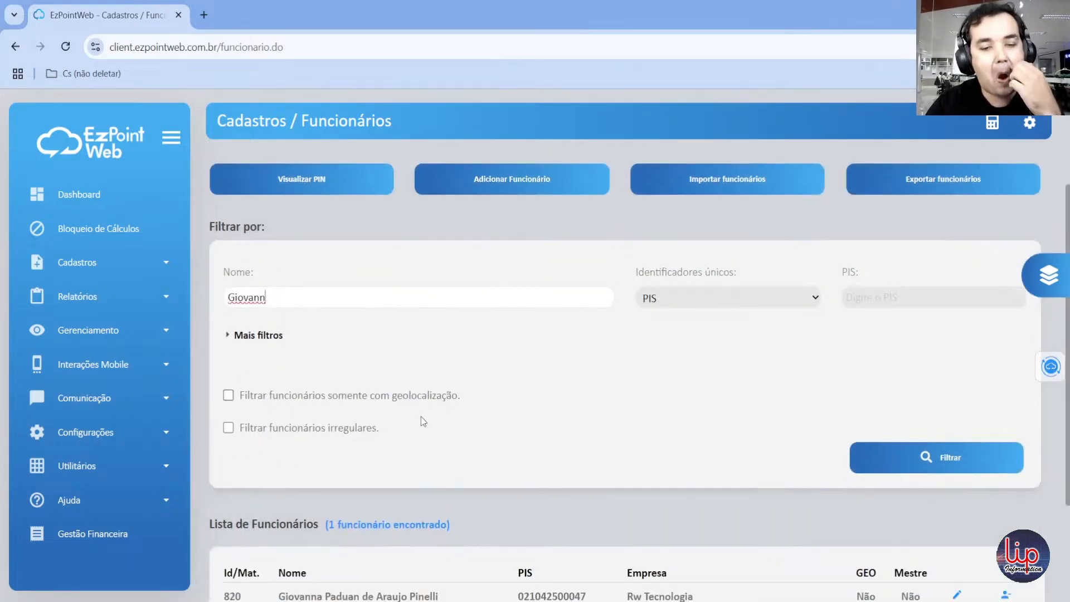
pyautogui.scroll(-2, 423, 421)
pyautogui.click(958, 496)
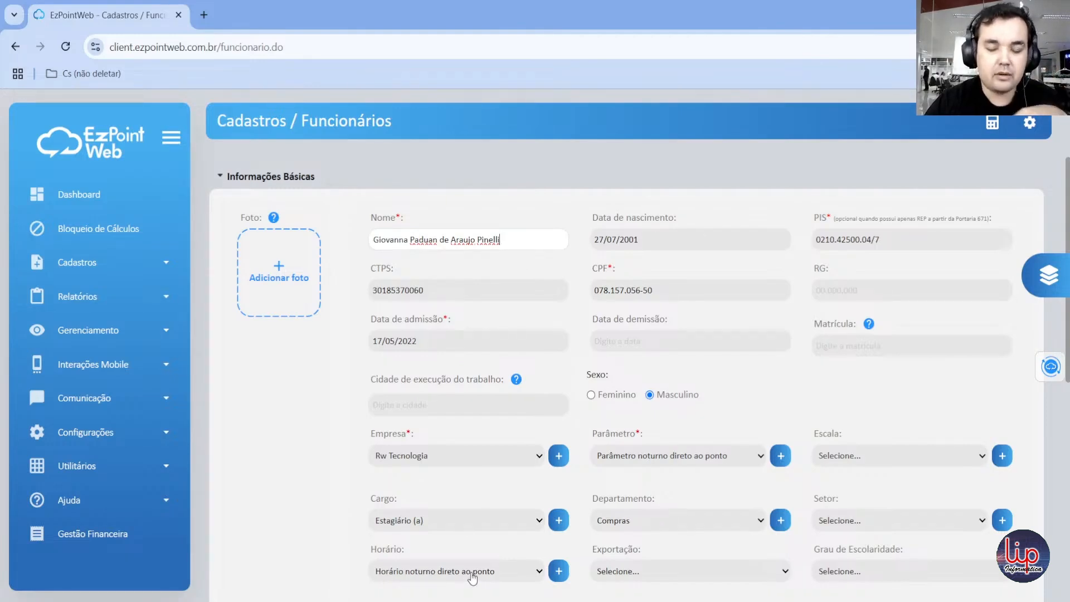
pyautogui.scroll(-3, 475, 571)
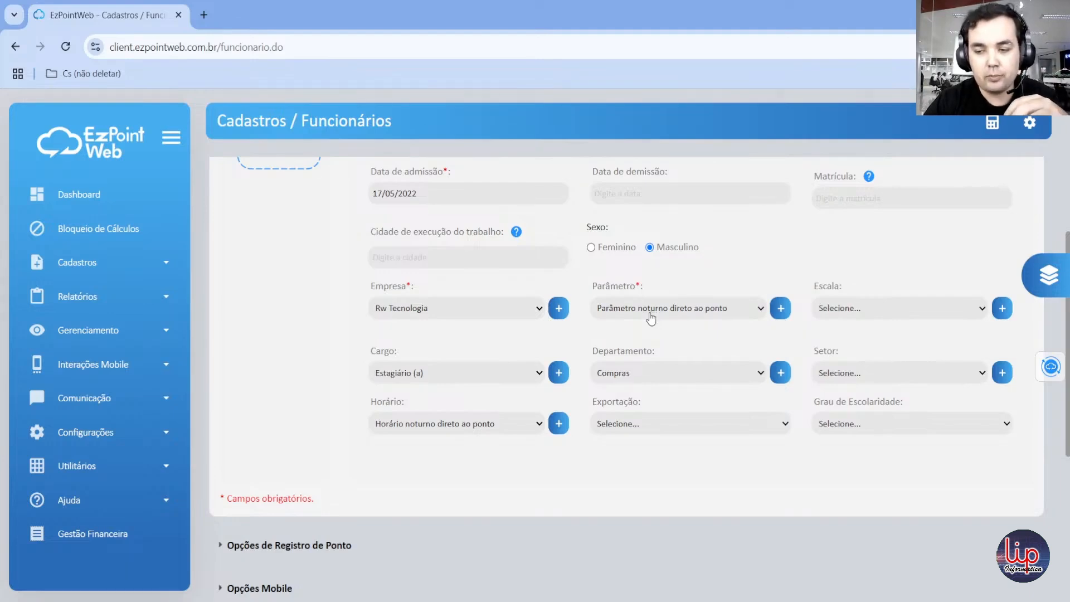
# - Open the Horários register in a second browser tab, keeping the employee record open in the first
pyautogui.click(76, 262)
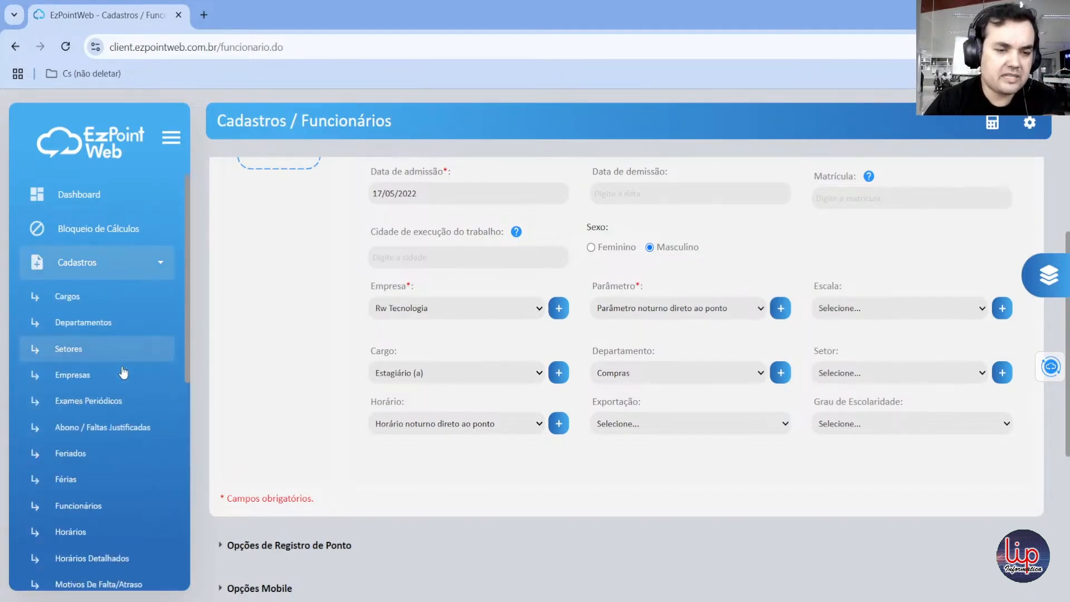
pyautogui.scroll(-3, 100, 390)
pyautogui.middleClick(100, 368)
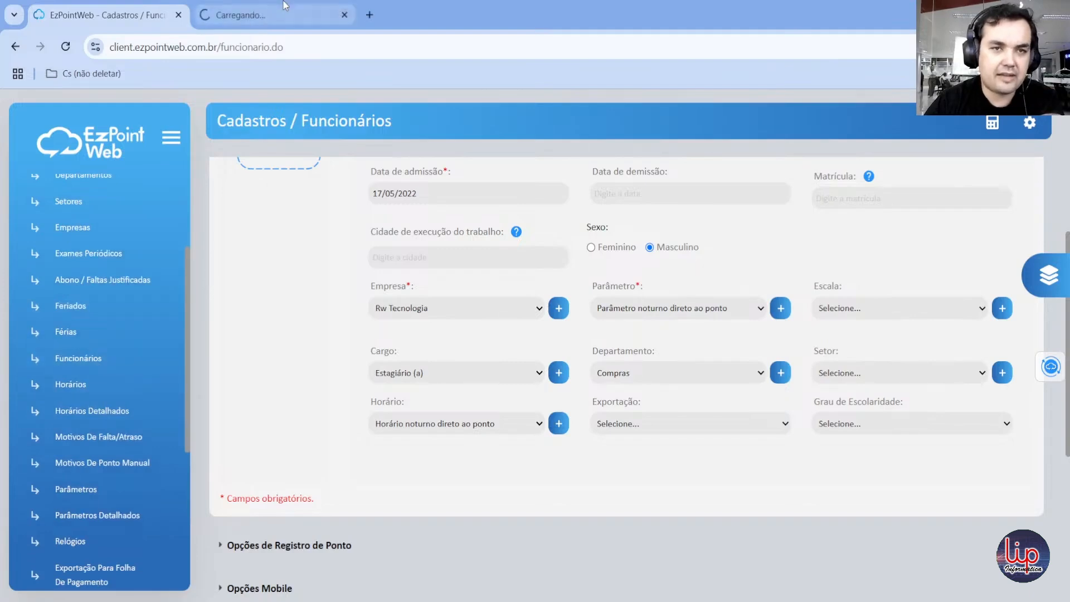
pyautogui.click(285, 10)
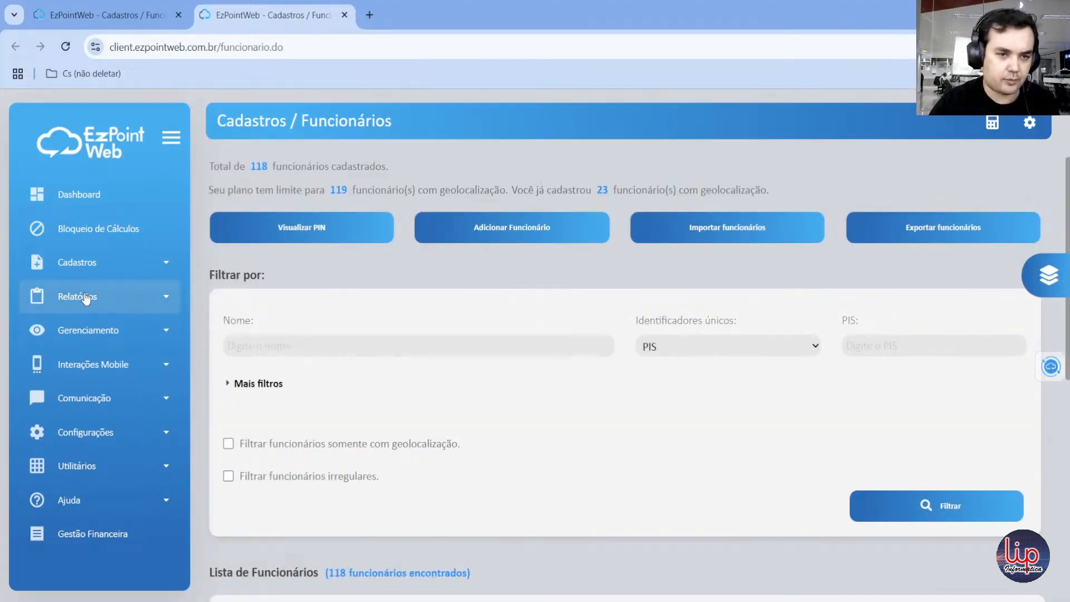
pyautogui.click(86, 265)
pyautogui.click(78, 532)
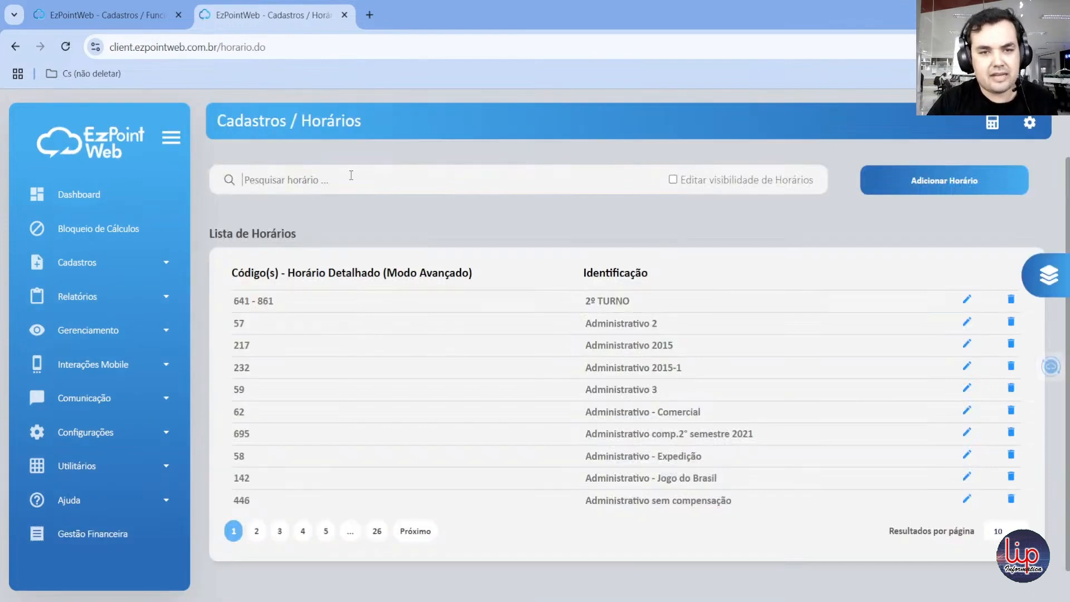
# - Search the schedules for "noturno", open "Horário noturno direto ao ponto" for editing, accept the warning and bring up its weekday table
pyautogui.write('noturno')
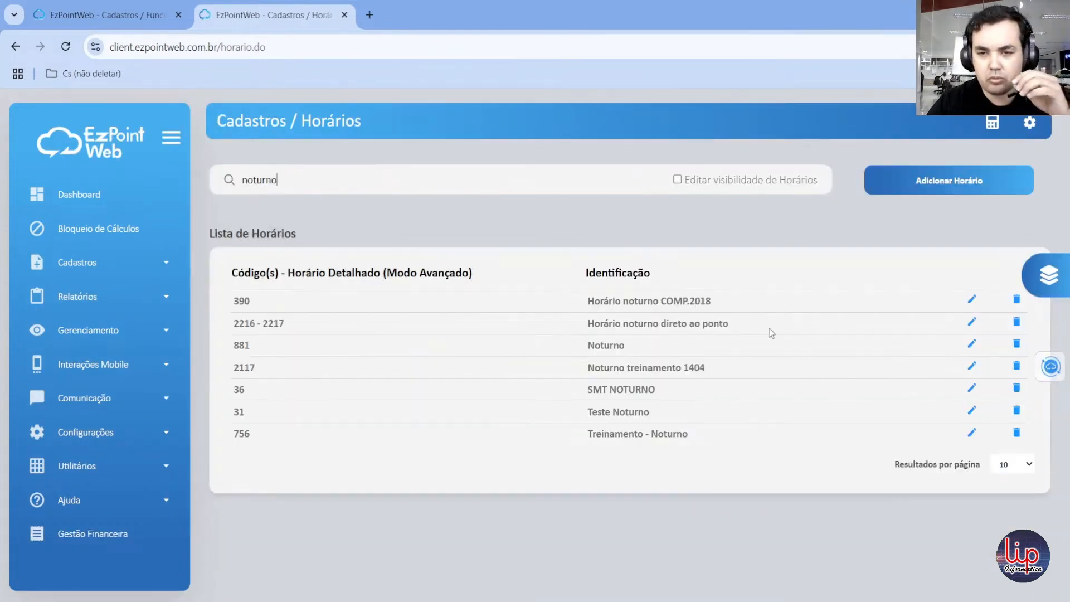
pyautogui.click(970, 323)
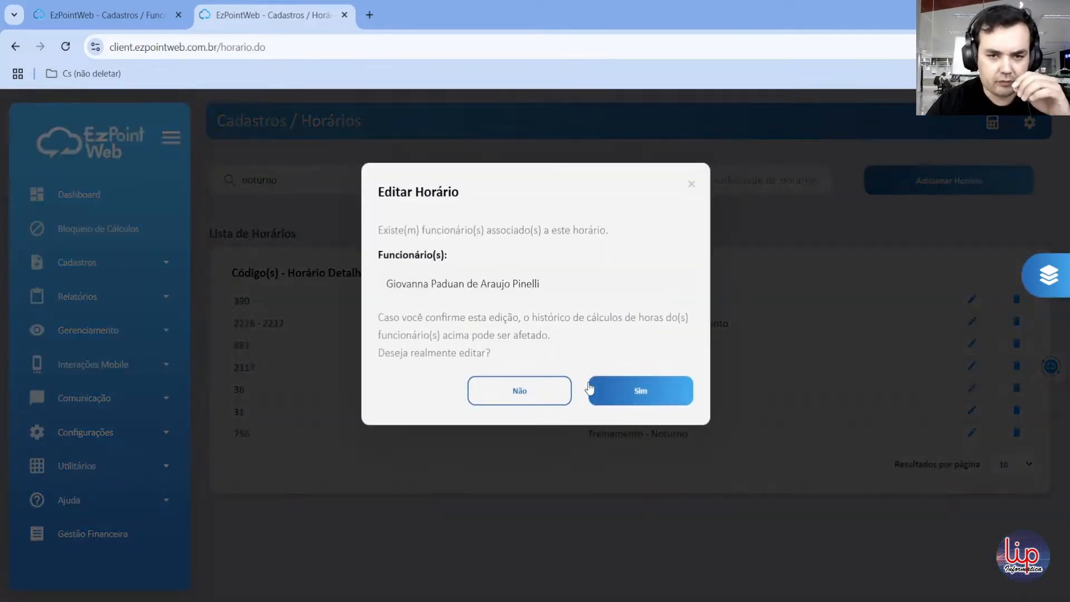
pyautogui.click(652, 393)
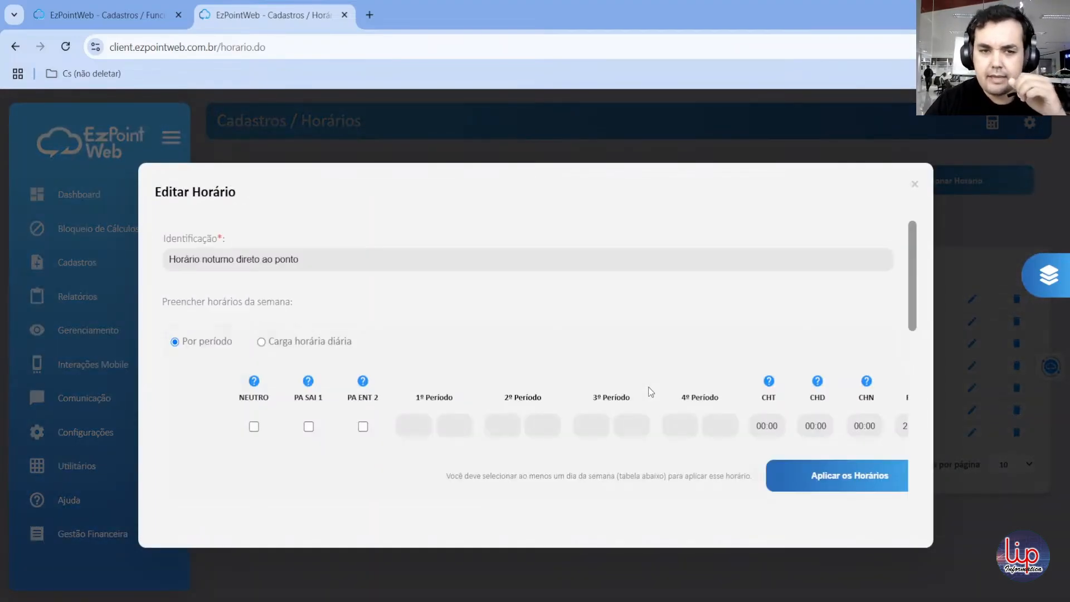
pyautogui.moveTo(912, 263); pyautogui.dragTo(935, 443)
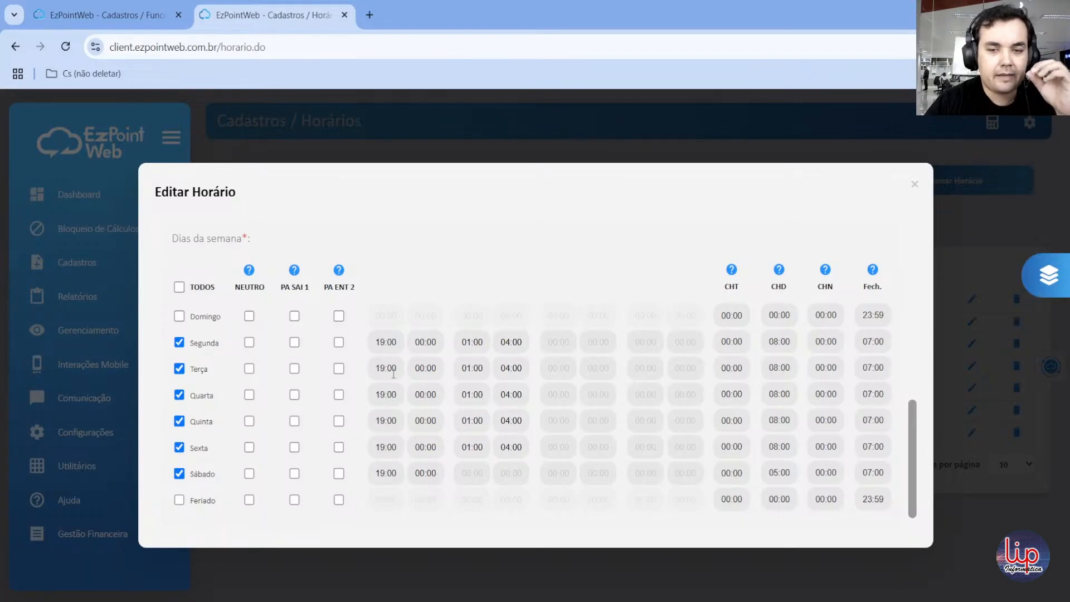
# - Examine Saturday's entry and exit times in the night schedule's weekday table
pyautogui.doubleClick(382, 474)
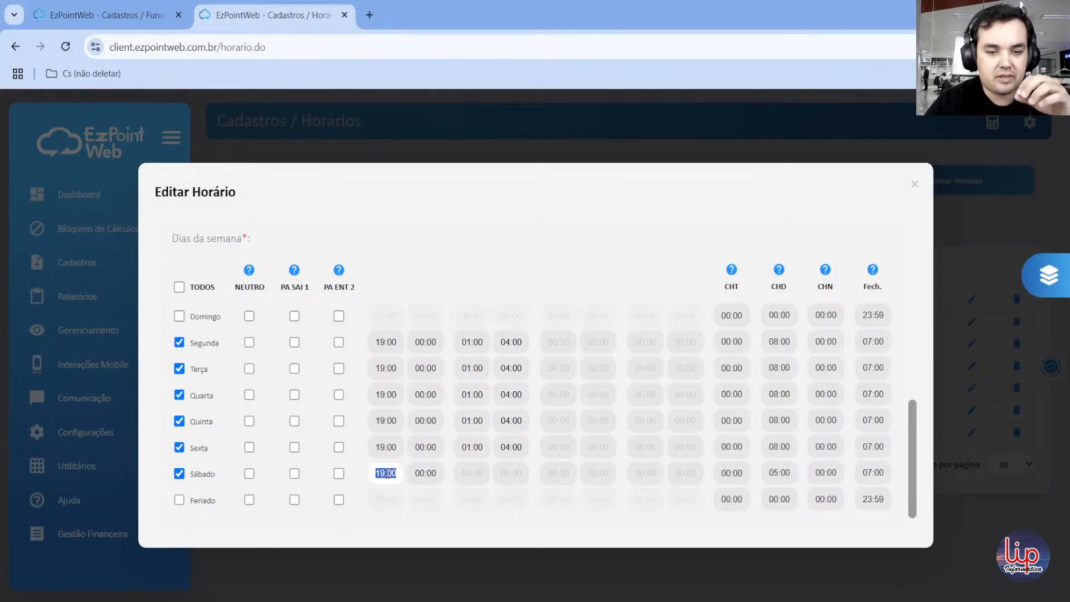
pyautogui.doubleClick(431, 475)
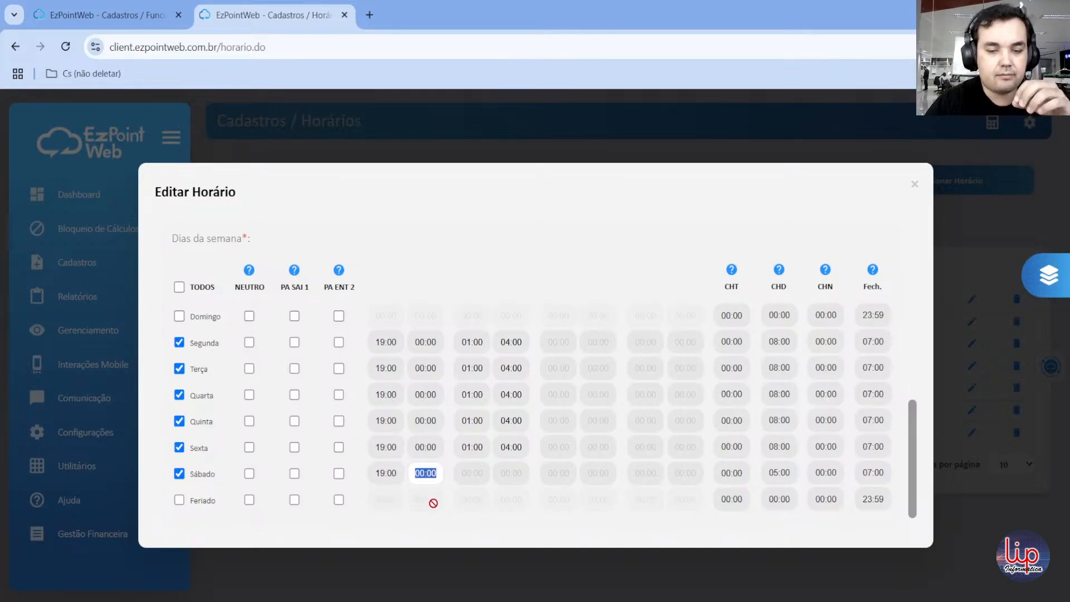
pyautogui.click(432, 266)
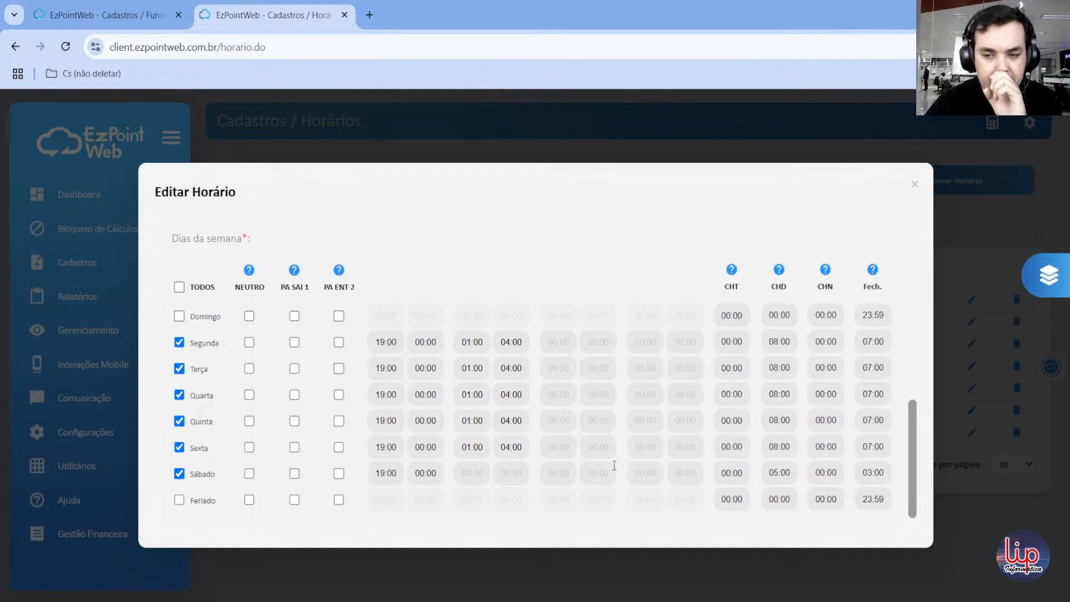
# - Set Saturday's closing time (Fech.) to 07:00 in the night schedule
pyautogui.doubleClick(872, 477)
pyautogui.click(885, 473)
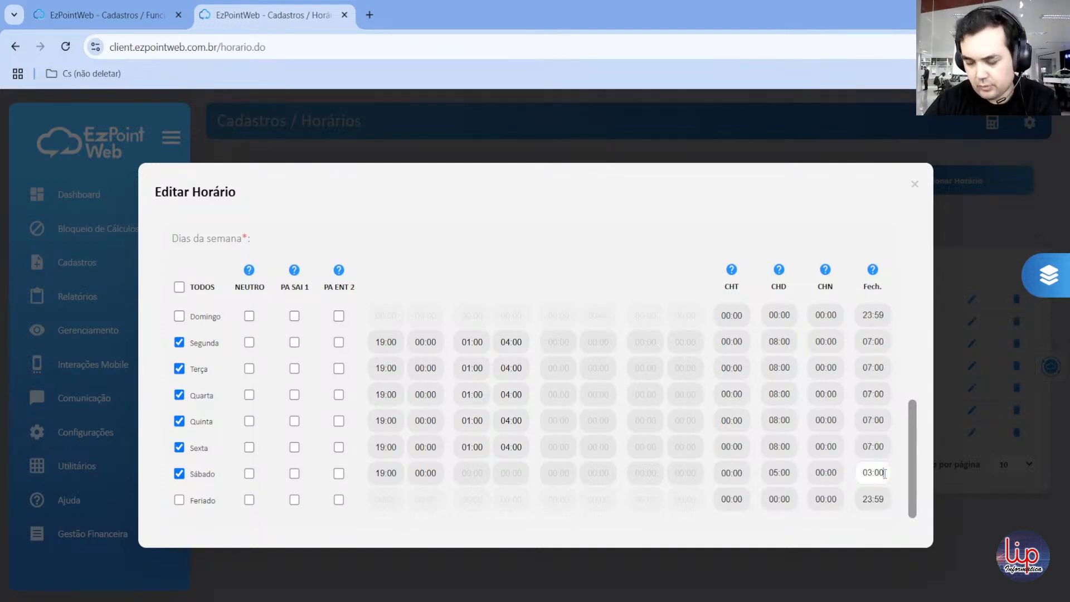
pyautogui.doubleClick(884, 473)
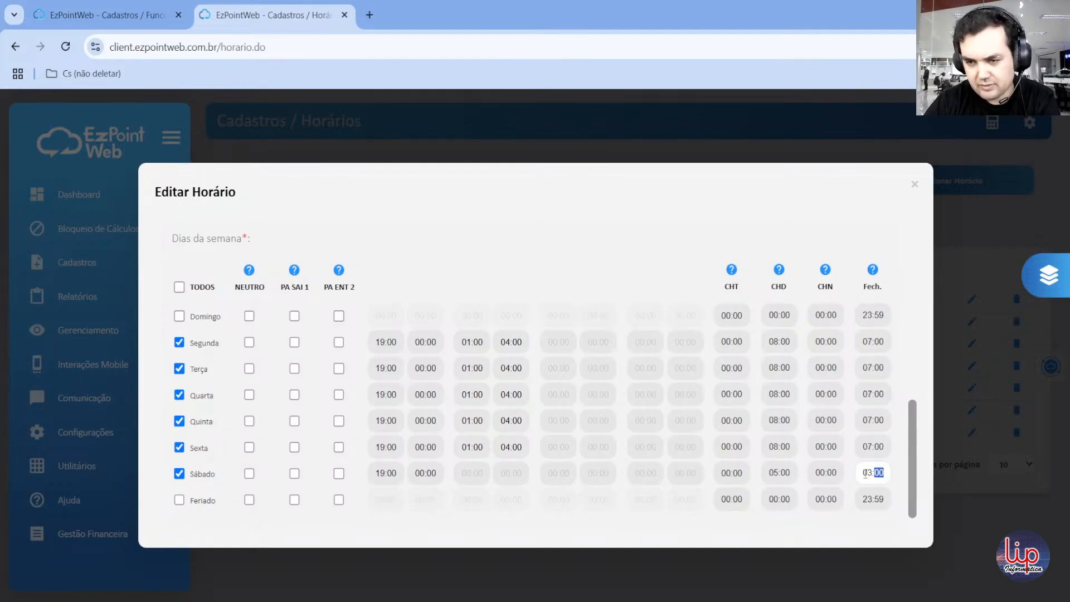
pyautogui.click(864, 472)
pyautogui.write('07')
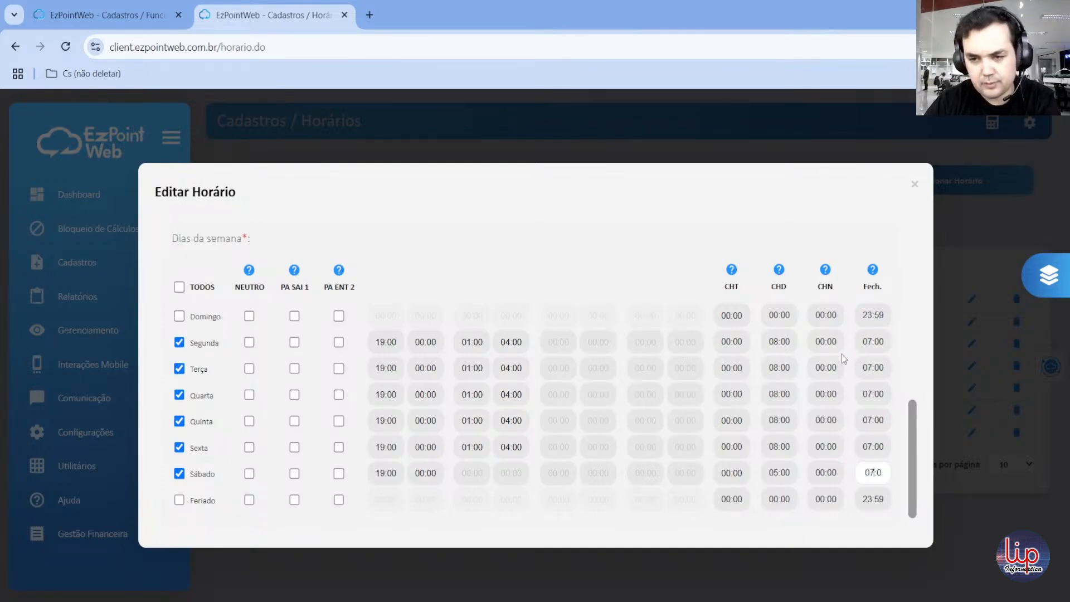
pyautogui.press('Tab')
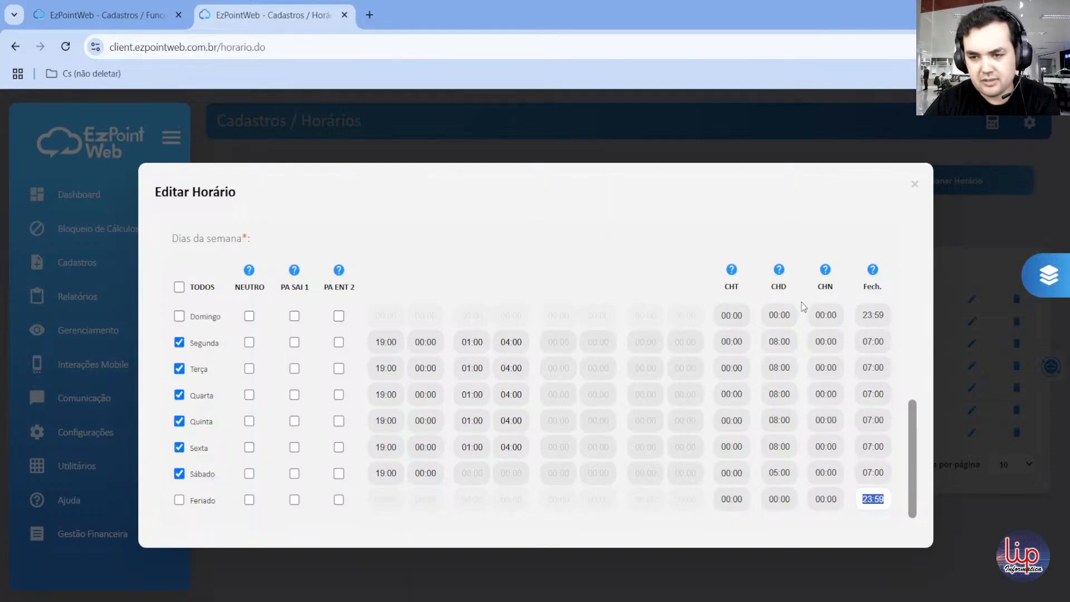
pyautogui.click(692, 242)
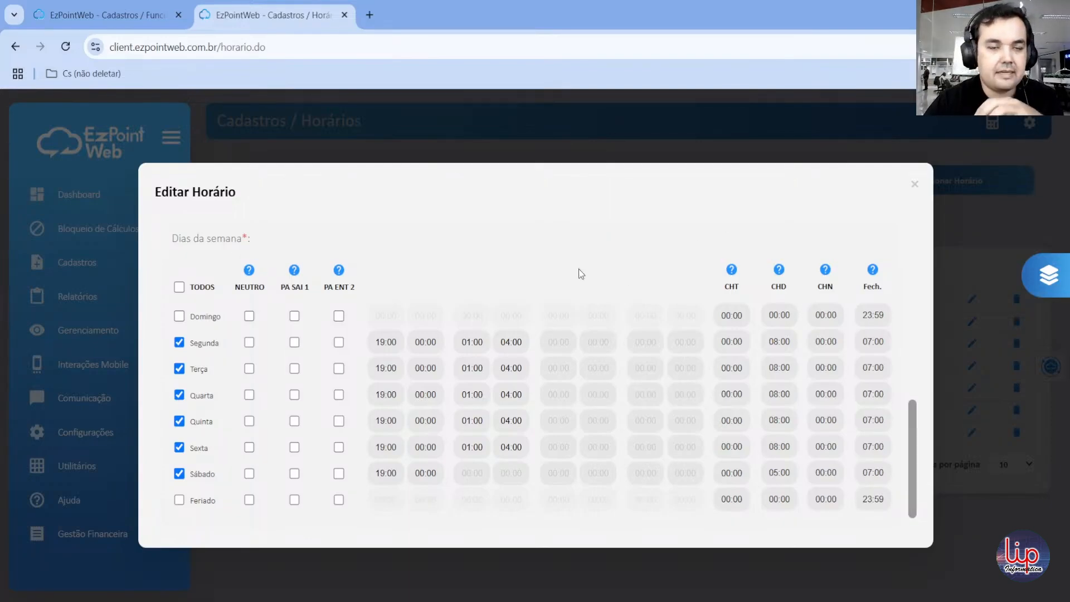
# - Open the Parâmetros register in a third browser tab, leaving the schedule editor open
pyautogui.click(315, 159)
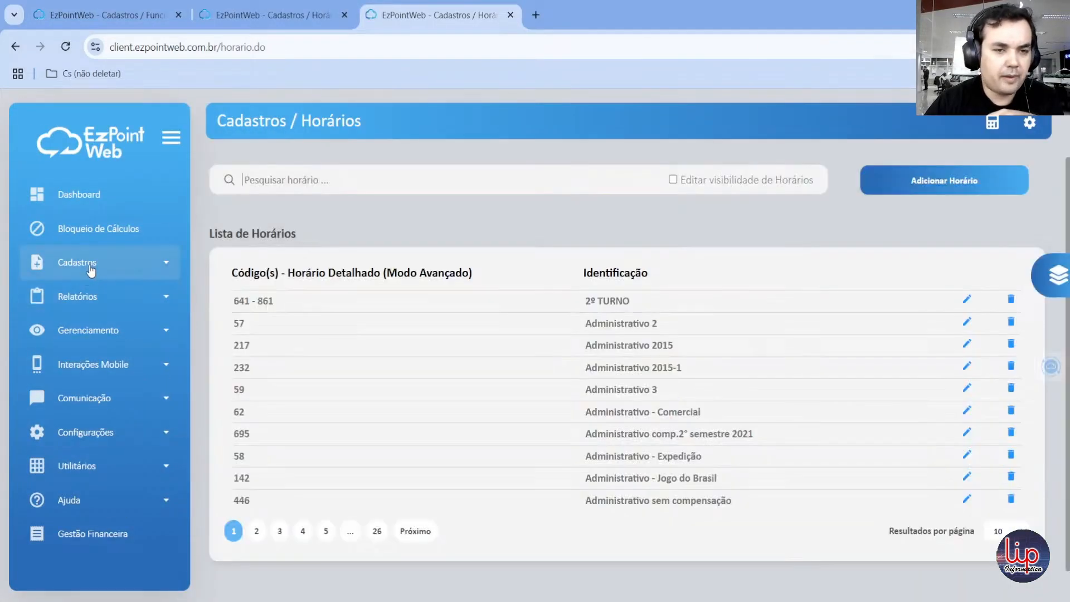
pyautogui.click(91, 269)
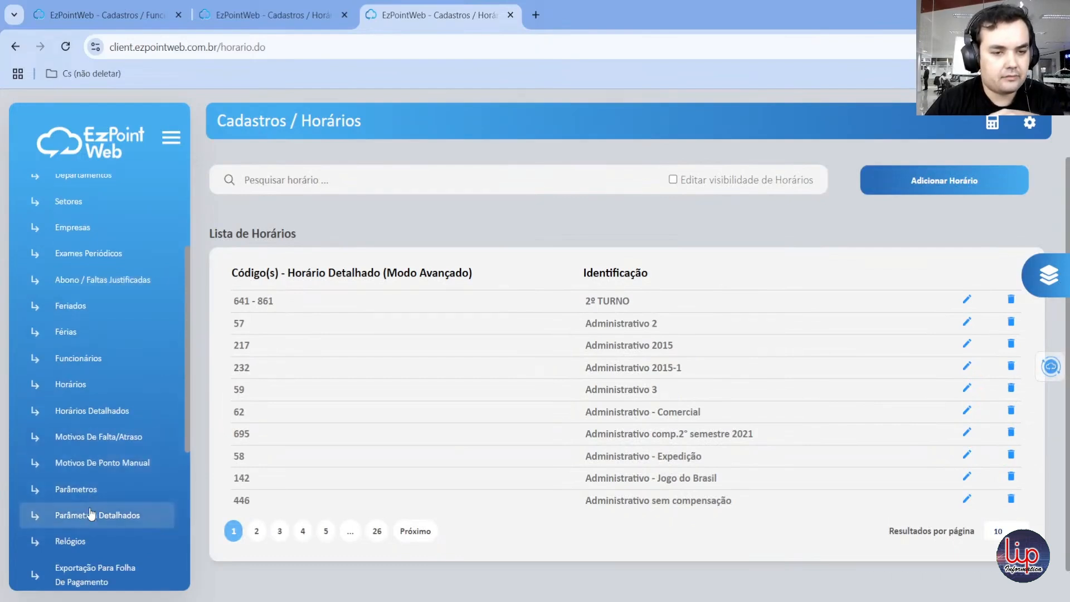
pyautogui.click(92, 488)
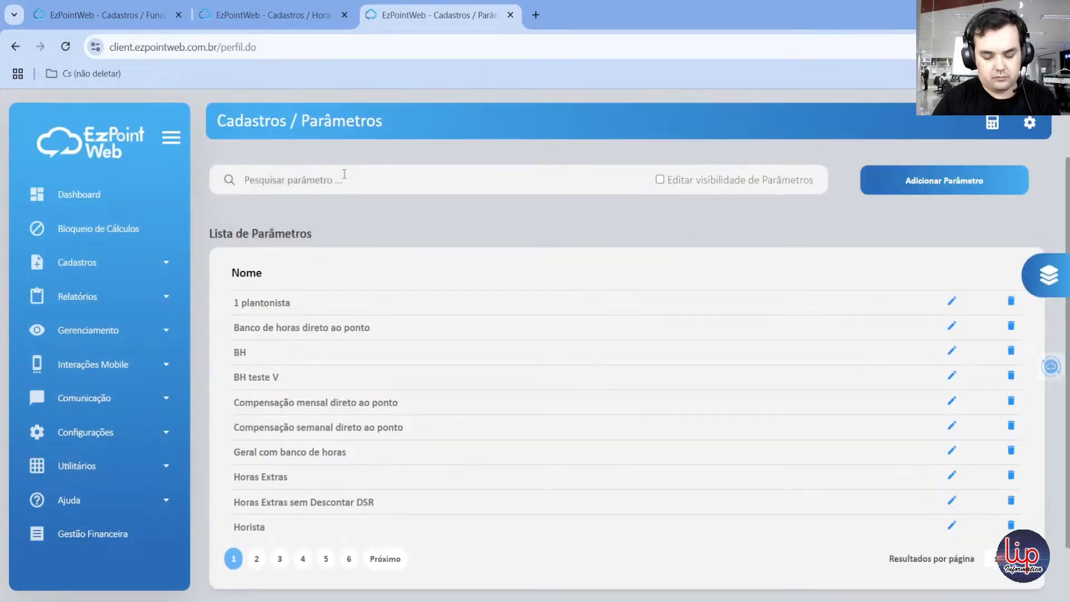
# - Search the parameters for "noturno" and open "Parâmetro noturno direto ao ponto" for editing, accepting the associated-employee warning
pyautogui.click(344, 173)
pyautogui.write('noturno')
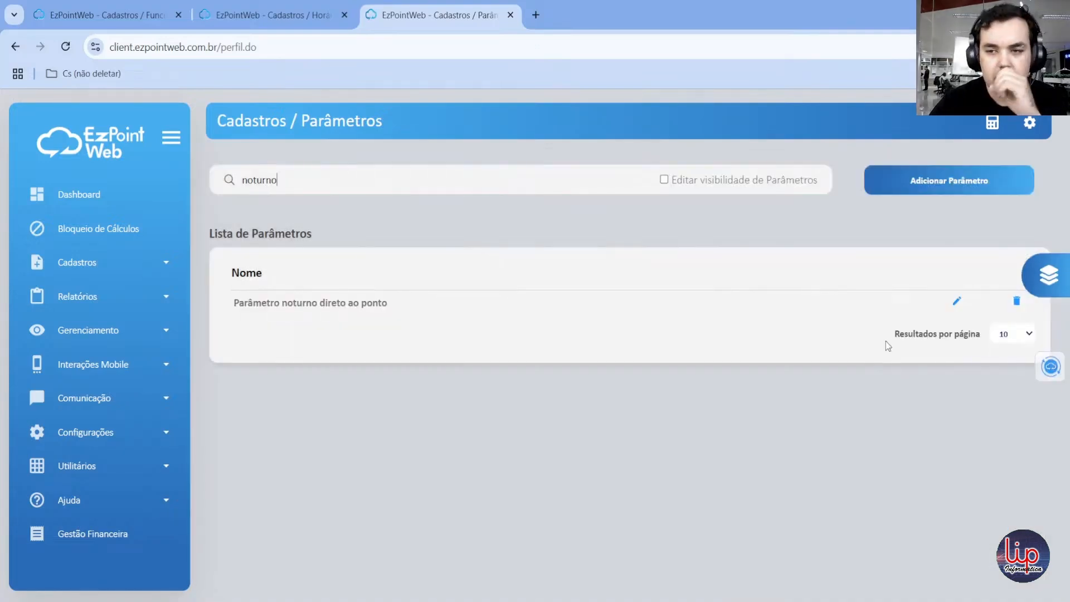
pyautogui.click(963, 303)
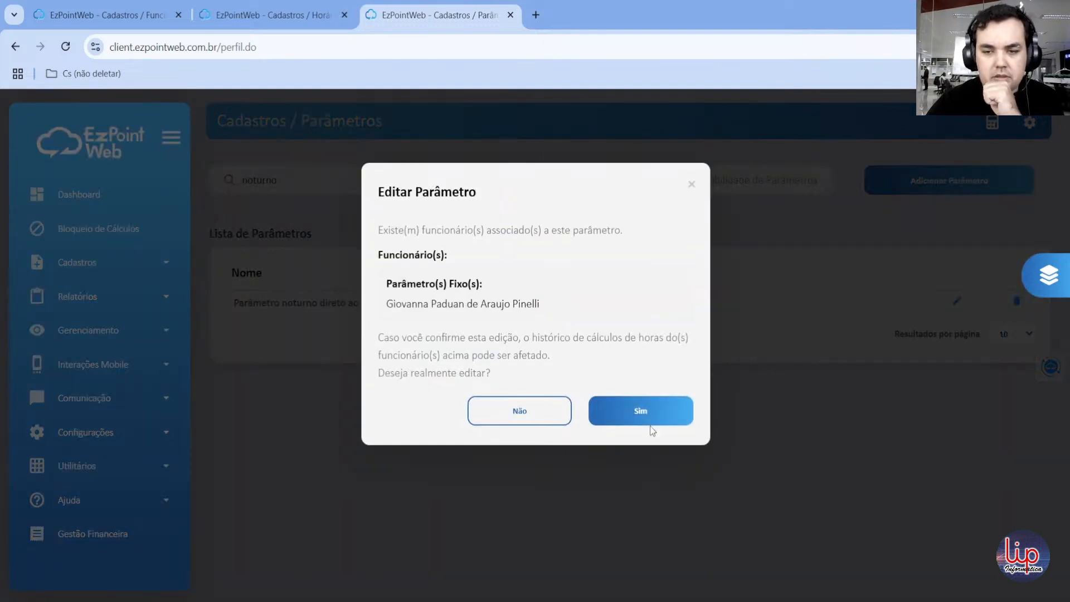
pyautogui.click(649, 418)
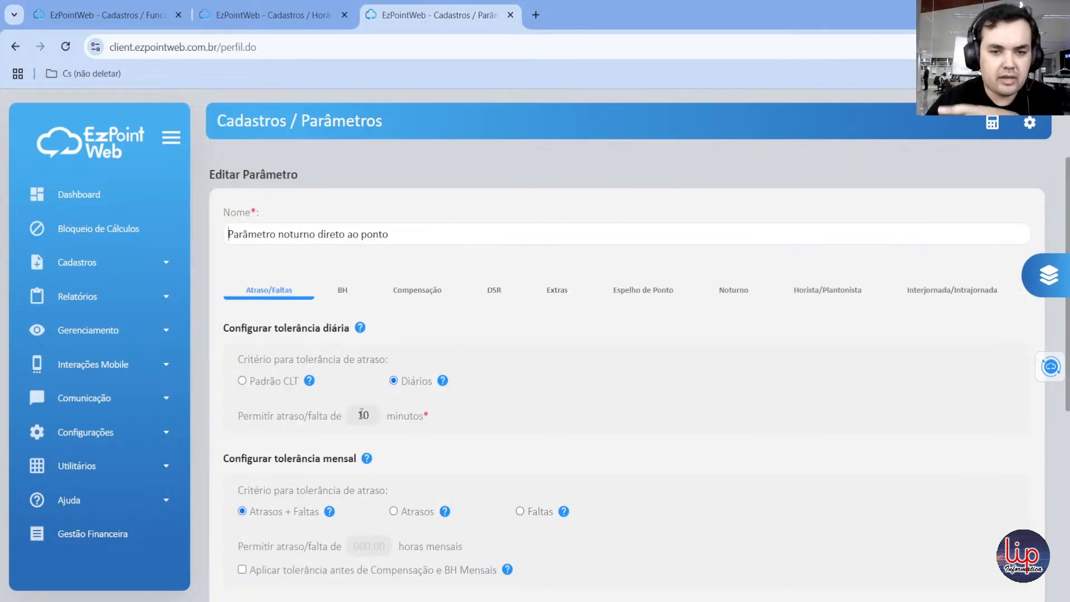
# - Check the parameter's Compensação settings and bring up its Noturno settings, including the night-hour value, percentage and time range
pyautogui.click(345, 288)
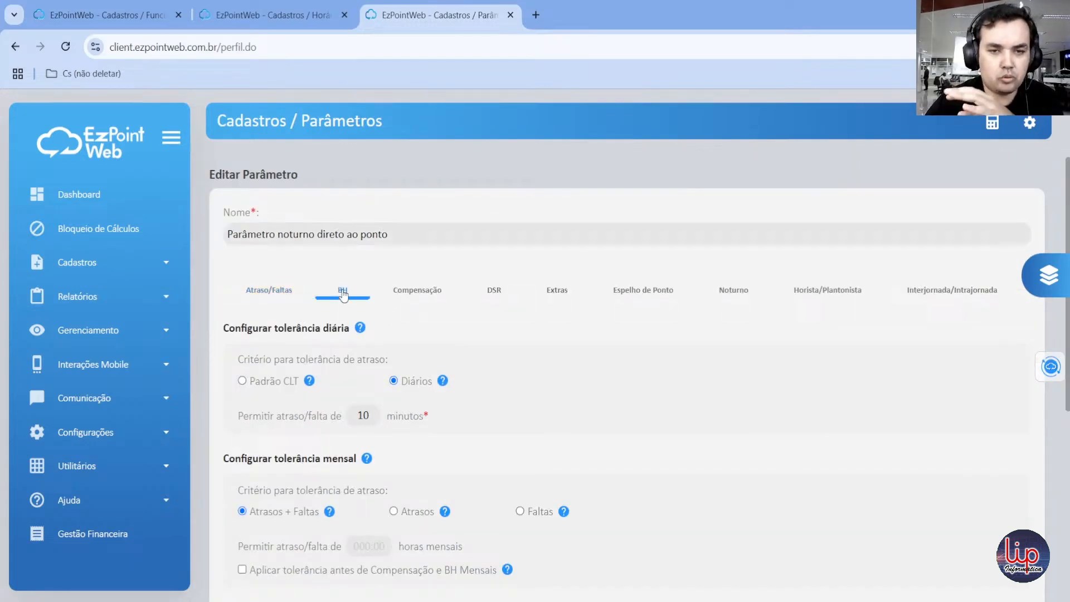
pyautogui.click(410, 296)
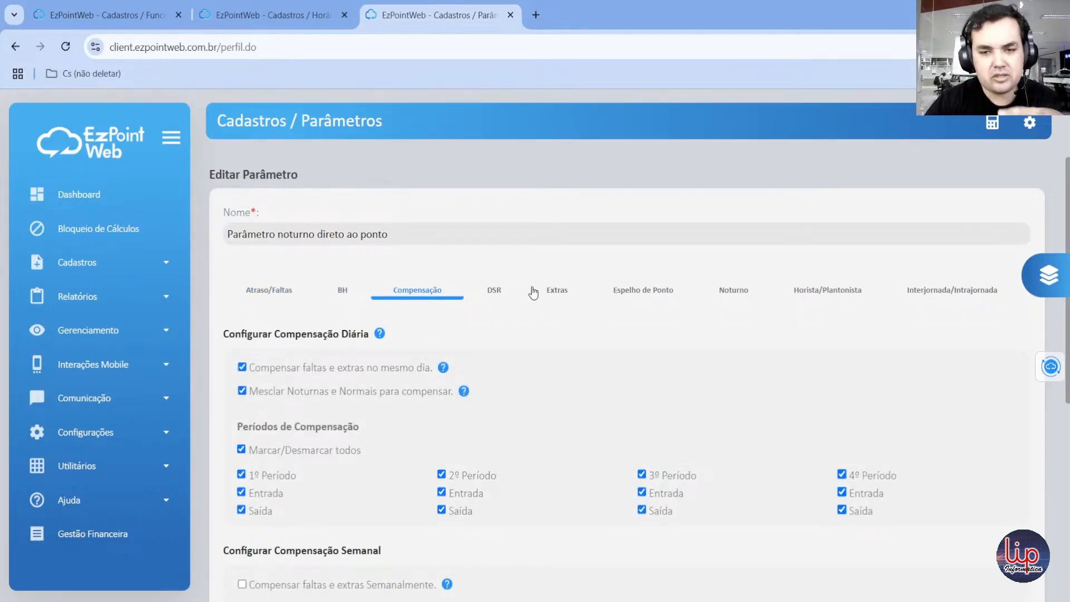
pyautogui.click(734, 291)
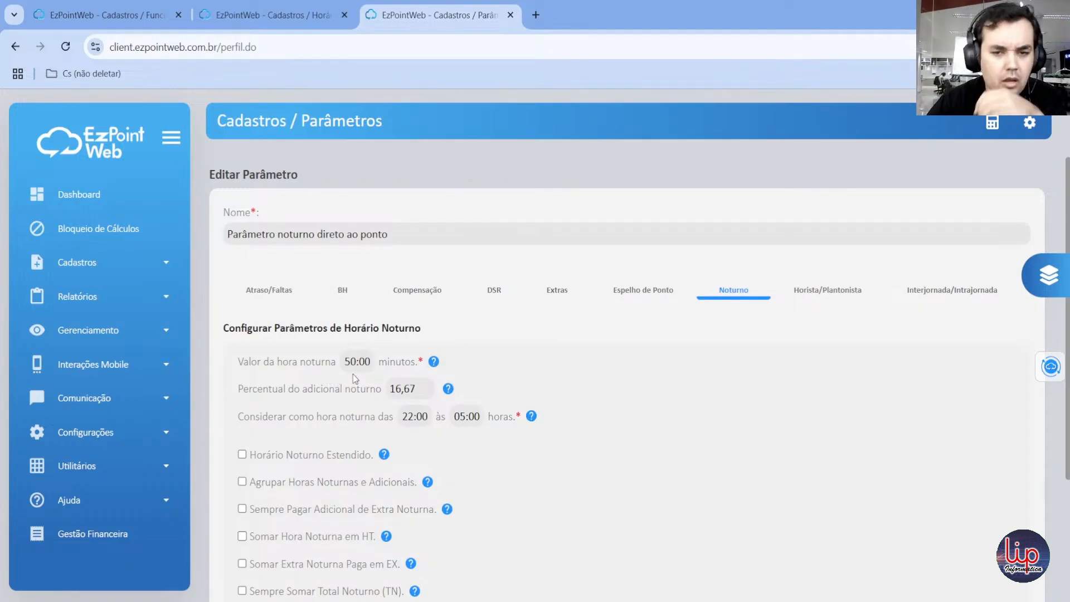
pyautogui.scroll(-3, 374, 394)
pyautogui.moveTo(374, 394)
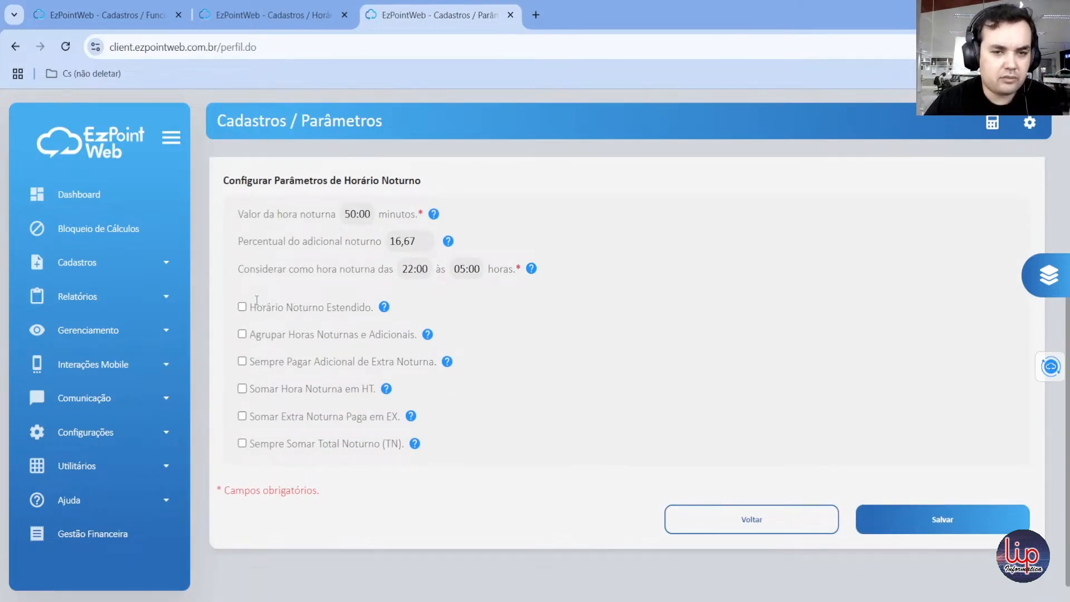
# - Examine the optional night-hour settings, from Horário Noturno Estendido to Somar Hora Noturna em HT
pyautogui.moveTo(251, 307); pyautogui.dragTo(326, 310)
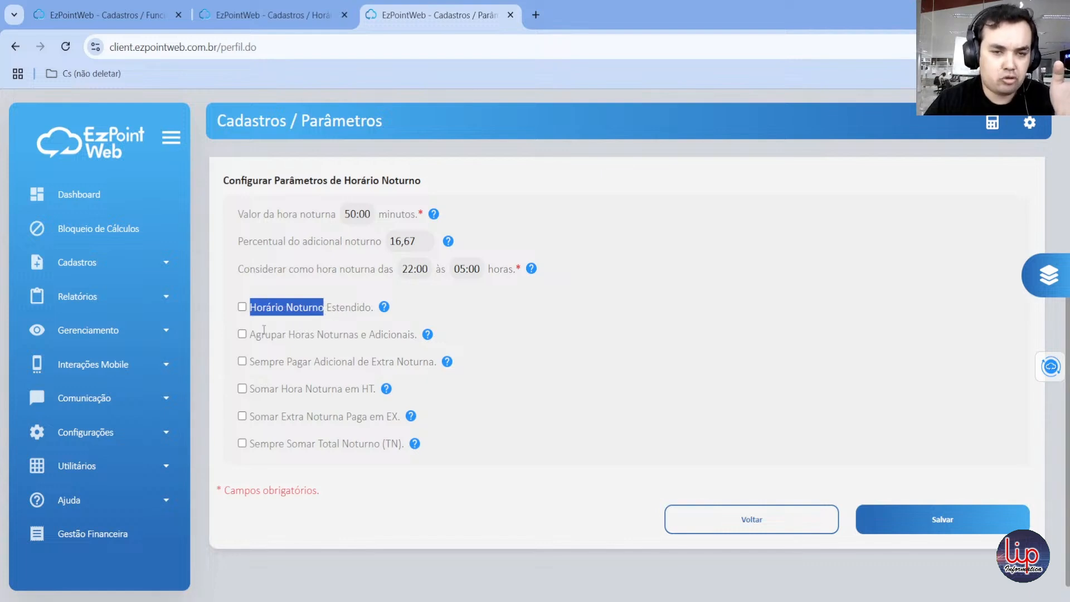
pyautogui.moveTo(256, 334); pyautogui.dragTo(333, 333)
pyautogui.moveTo(289, 362); pyautogui.dragTo(357, 362)
pyautogui.moveTo(288, 389); pyautogui.dragTo(347, 389)
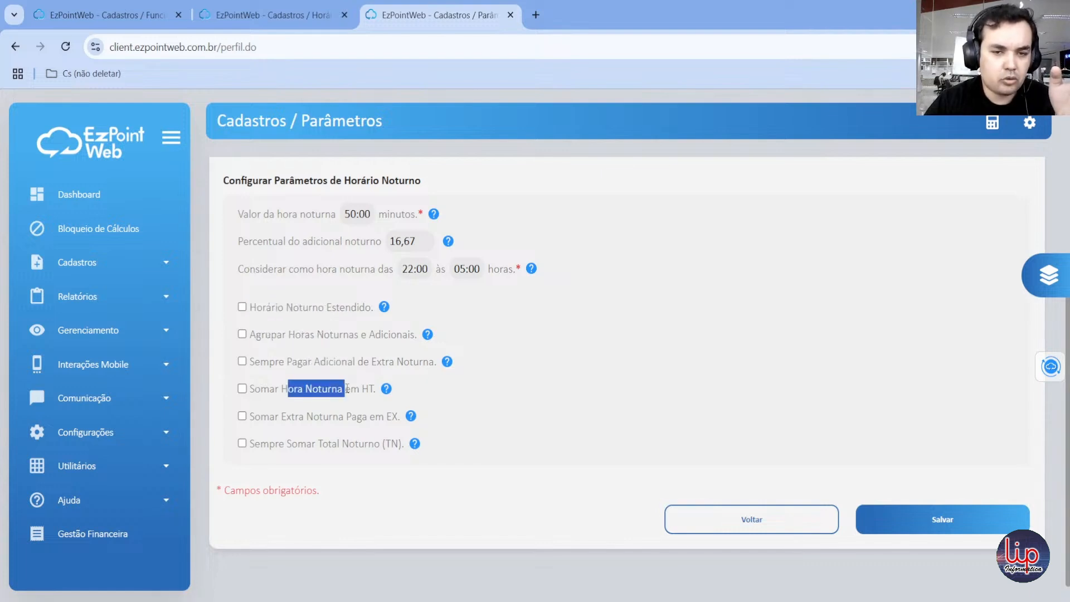
pyautogui.click(422, 397)
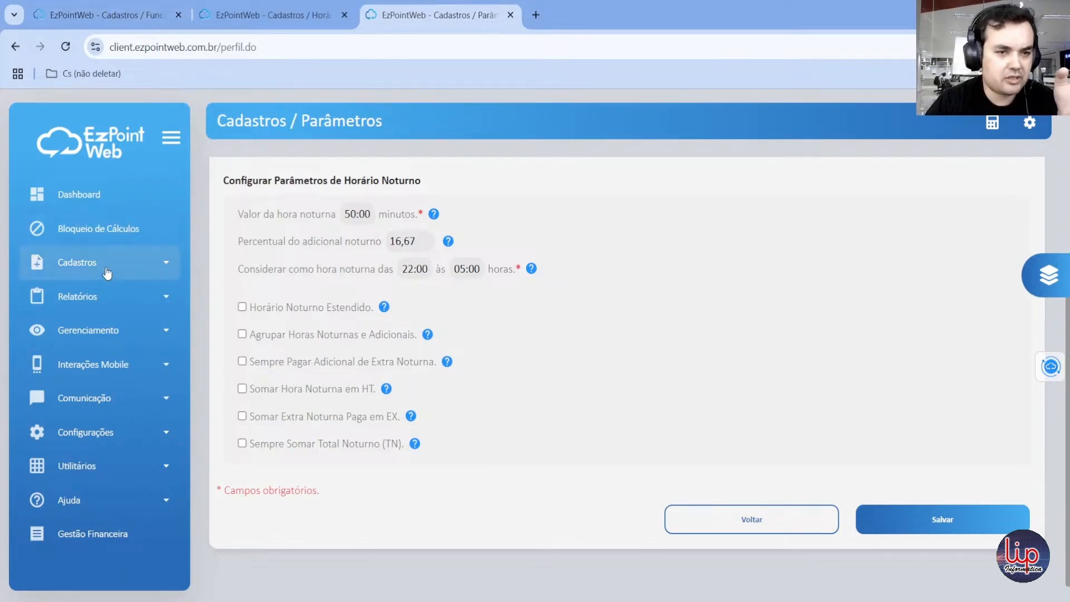
# - Open Gerenciamento de Pontos in a new browser tab, keeping the parameter editor open
pyautogui.click(97, 342)
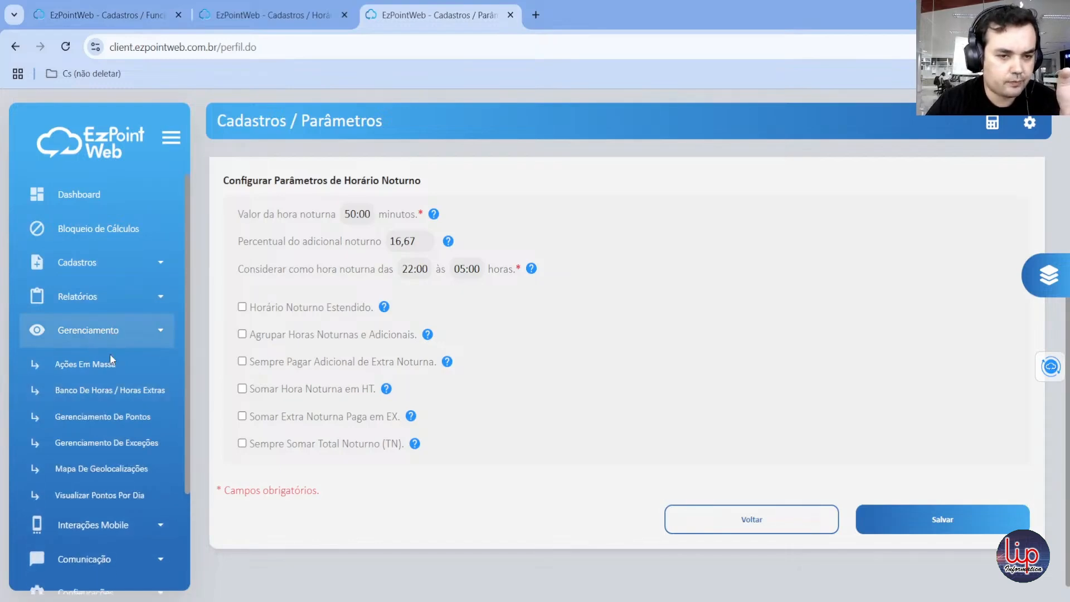
pyautogui.middleClick(106, 417)
pyautogui.click(589, 7)
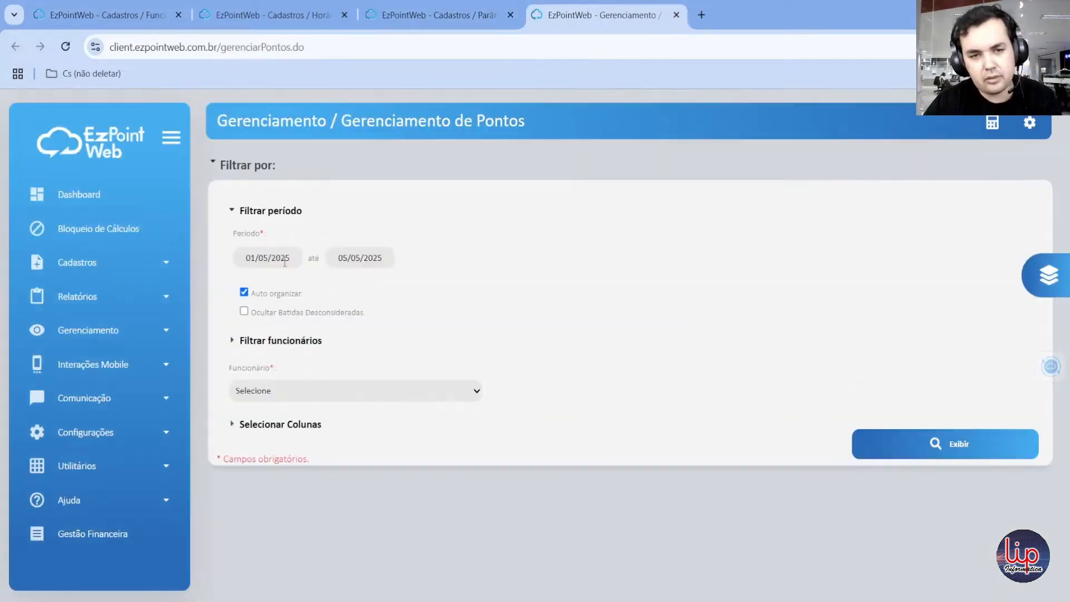
# - Search for the night-shift employee with "gi" and display that employee's punches for 01/05/2025 to 05/05/2025
pyautogui.click(308, 392)
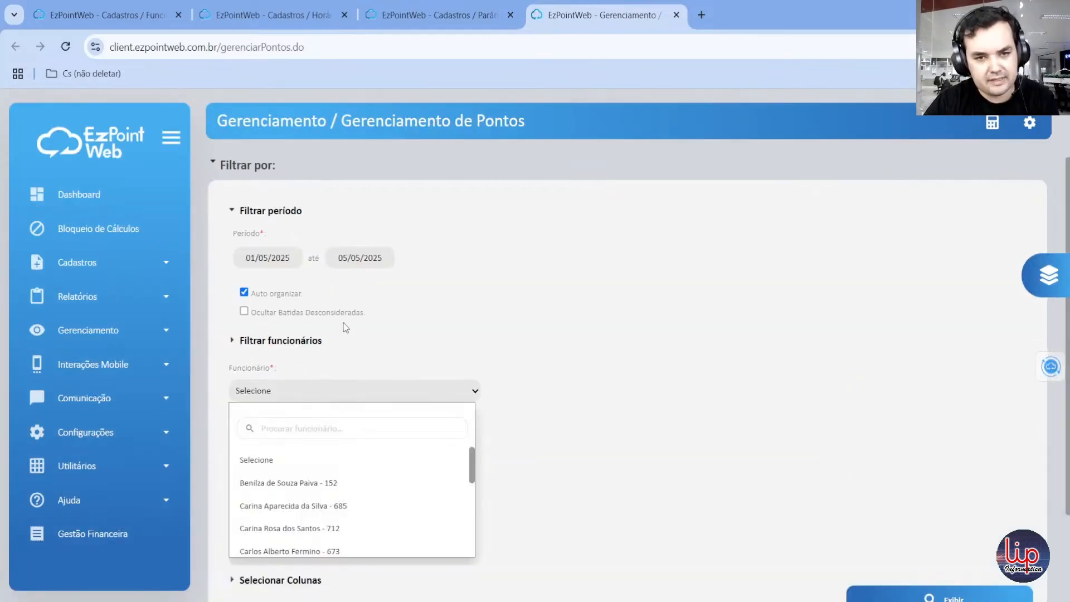
pyautogui.write('gi')
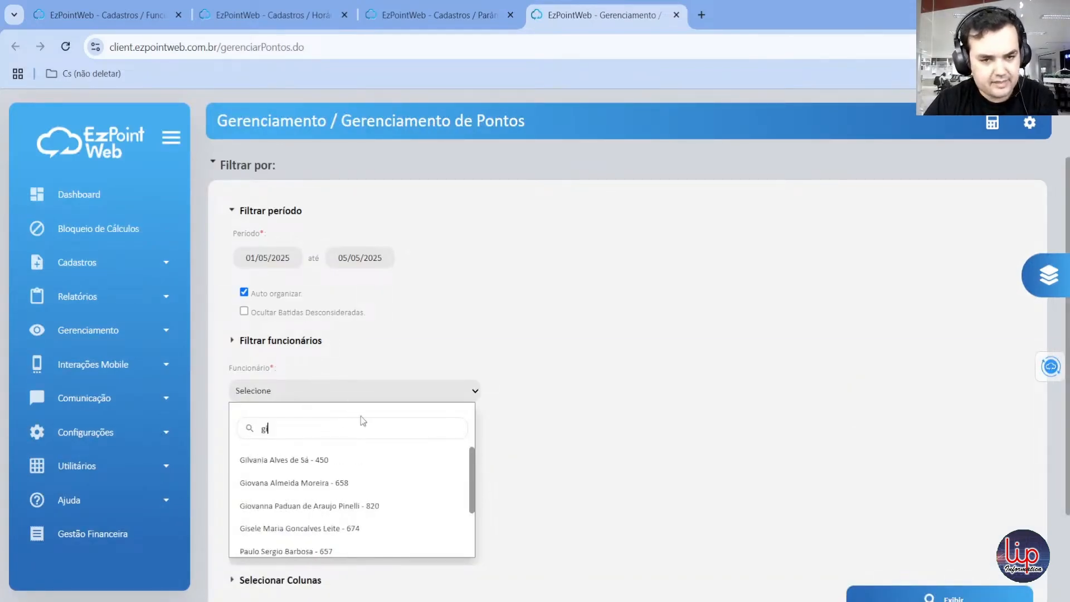
pyautogui.click(312, 506)
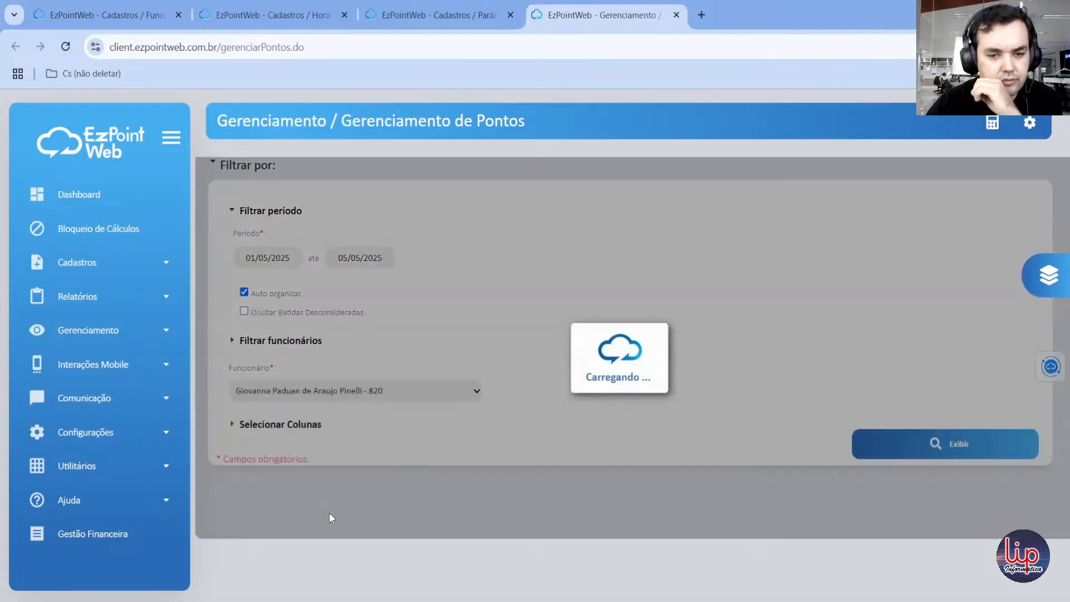
pyautogui.scroll(-8, 395, 467)
pyautogui.scroll(3, 415, 381)
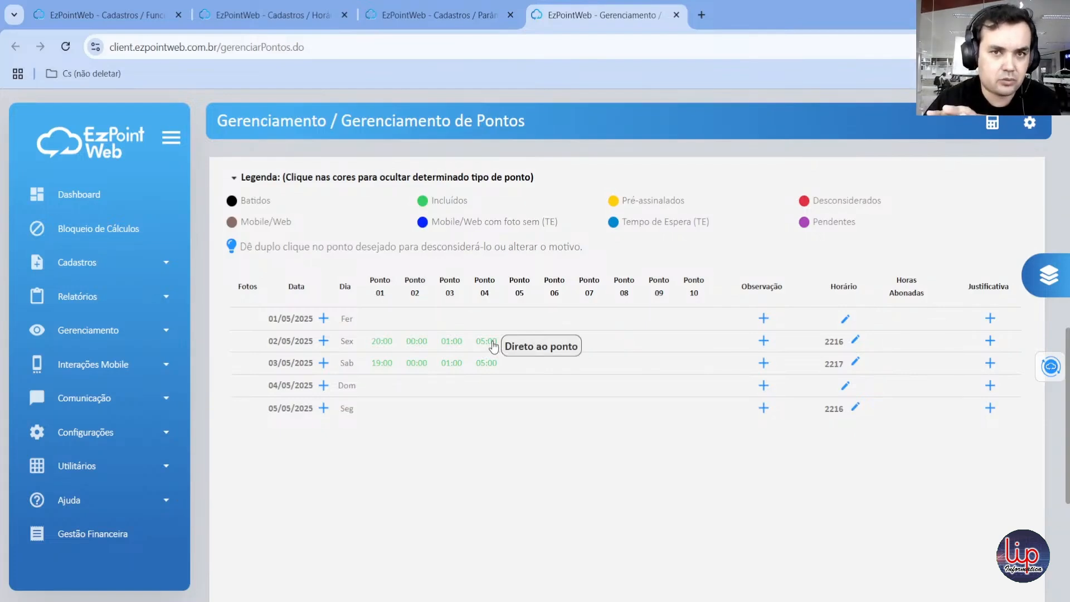
# - Check the parameter's Compensação option "Mesclar Noturnas e Normais para compensar" and return to the employee's punches
pyautogui.click(420, 6)
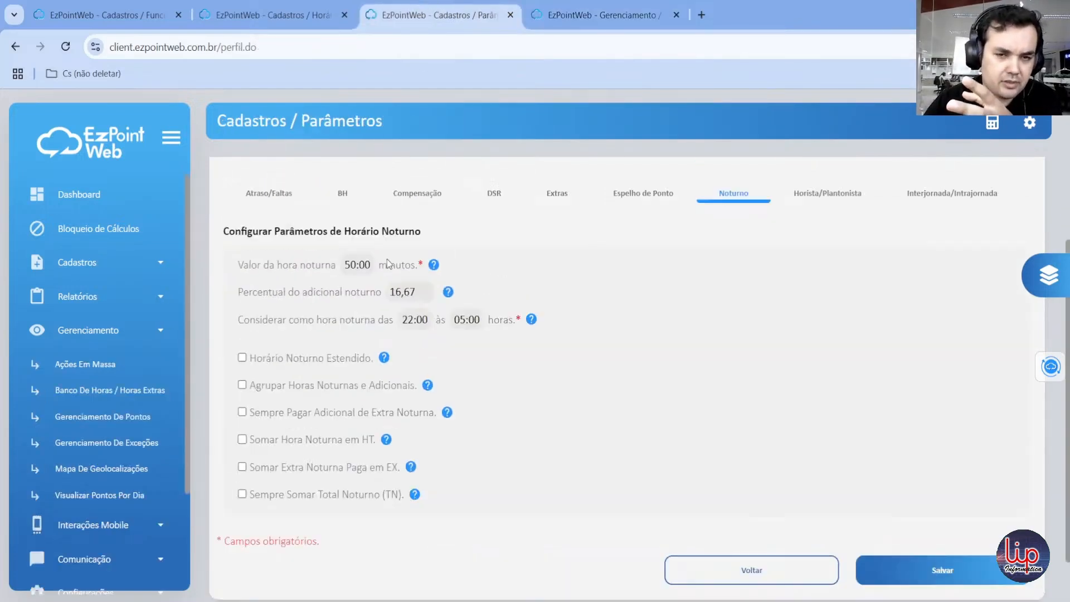
pyautogui.click(398, 290)
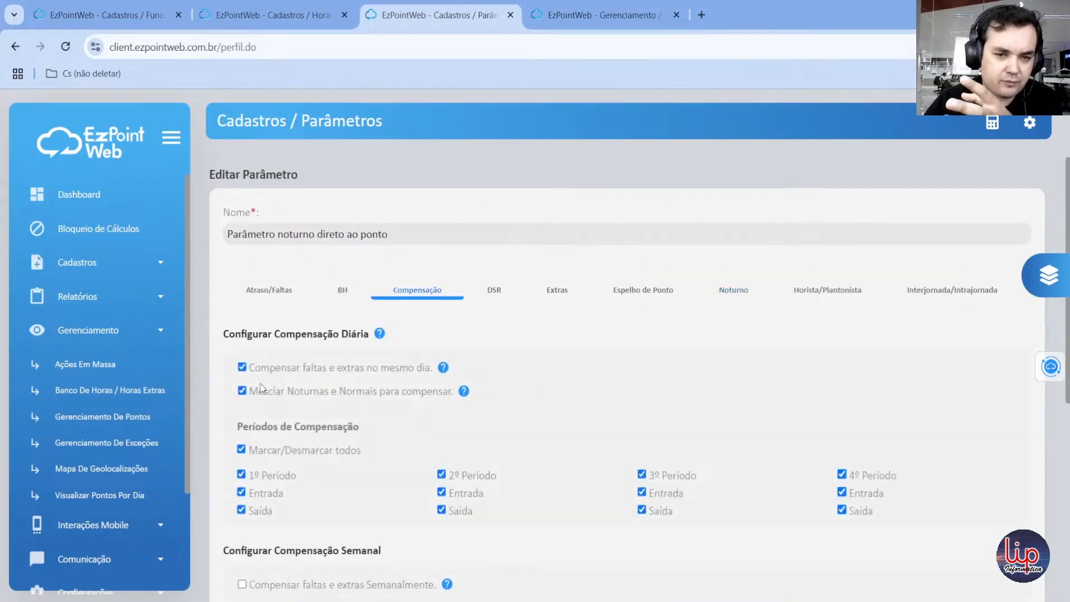
pyautogui.moveTo(255, 392); pyautogui.dragTo(422, 392)
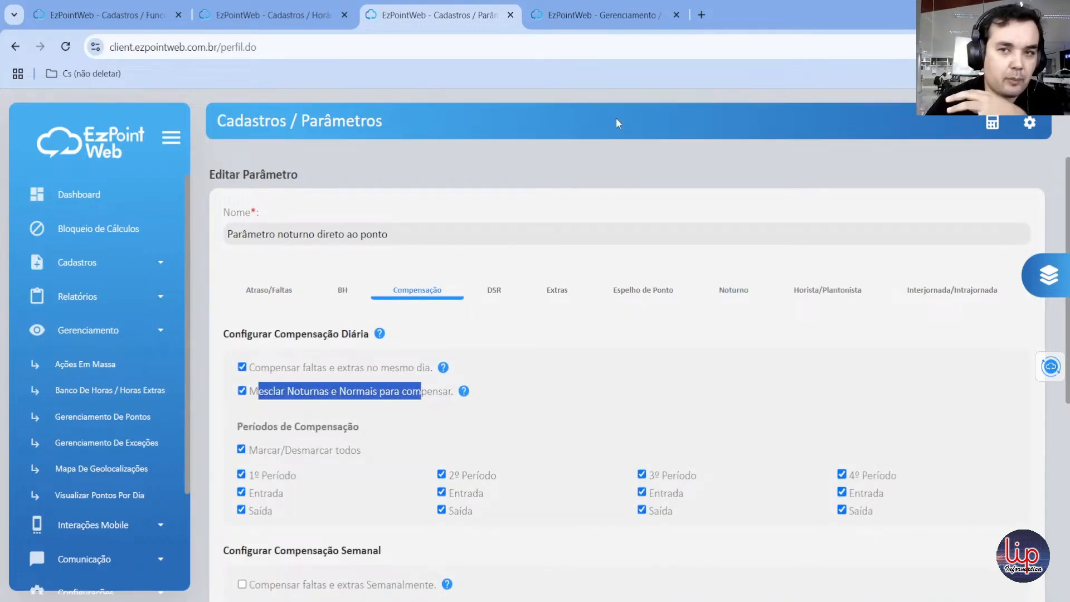
pyautogui.click(606, 15)
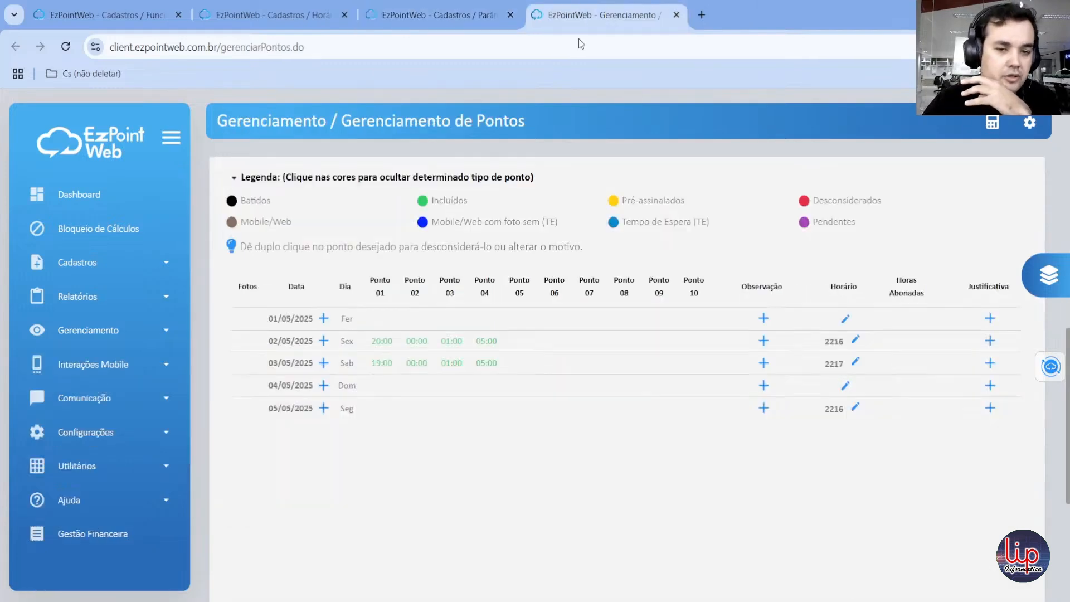
pyautogui.moveTo(382, 373)
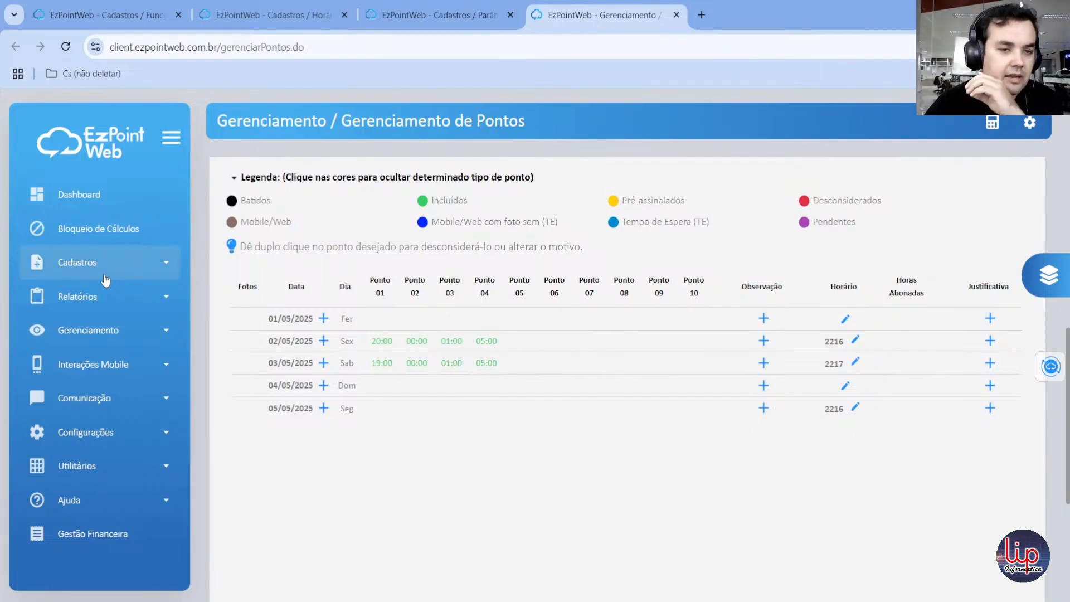
# - Open the Espelho de Pontos report in a new browser tab
pyautogui.click(121, 304)
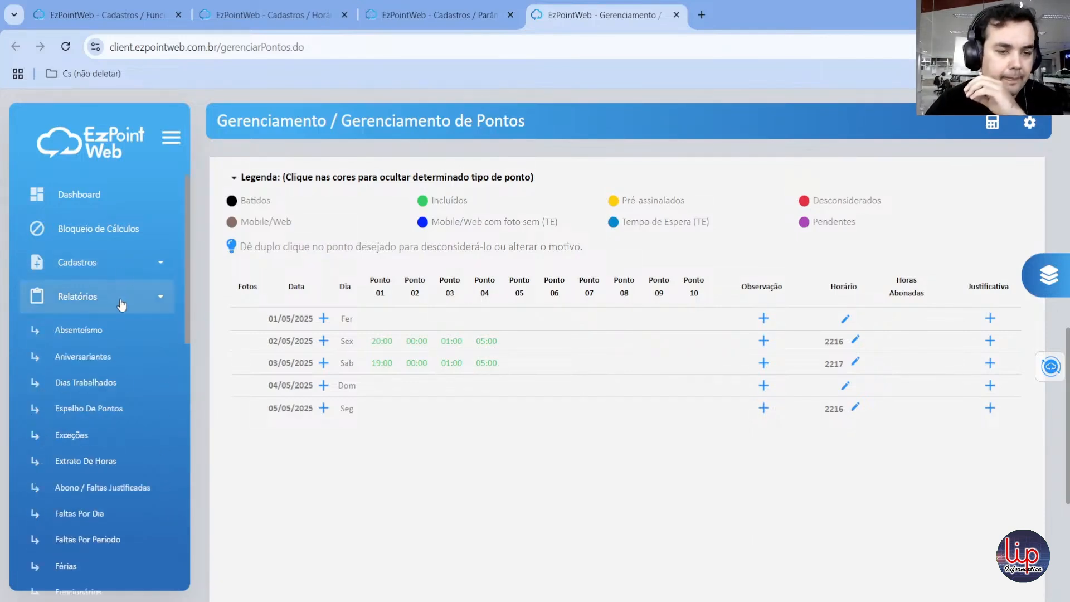
pyautogui.click(124, 414)
pyautogui.click(763, 15)
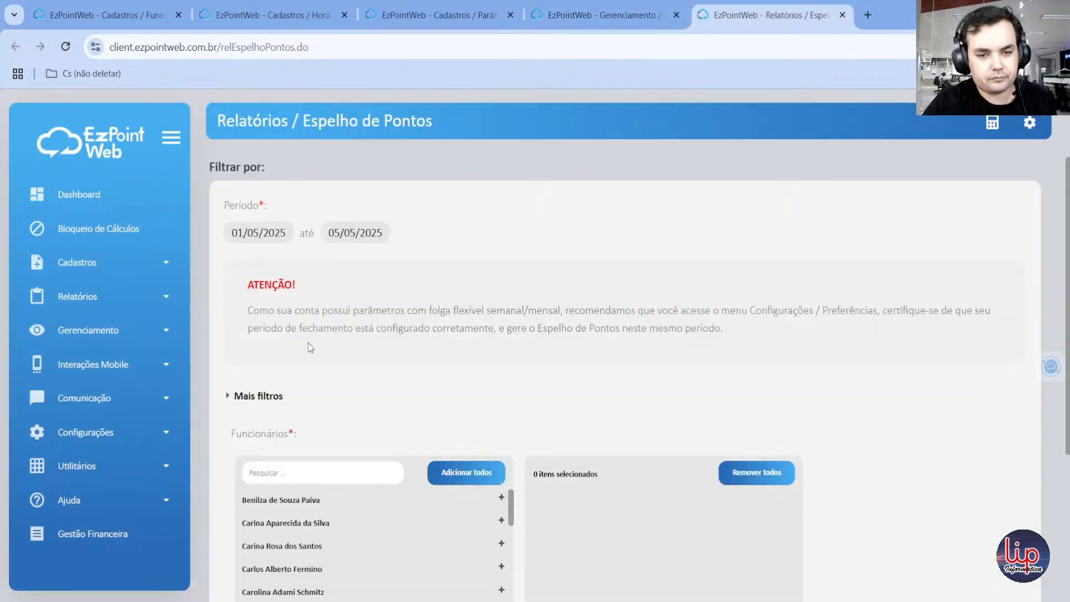
# - Search the employees for "Gio", add the night-shift employee and generate the Espelho de Pontos for 01/05/2025 to 05/05/2025
pyautogui.click(307, 478)
pyautogui.write('Gio')
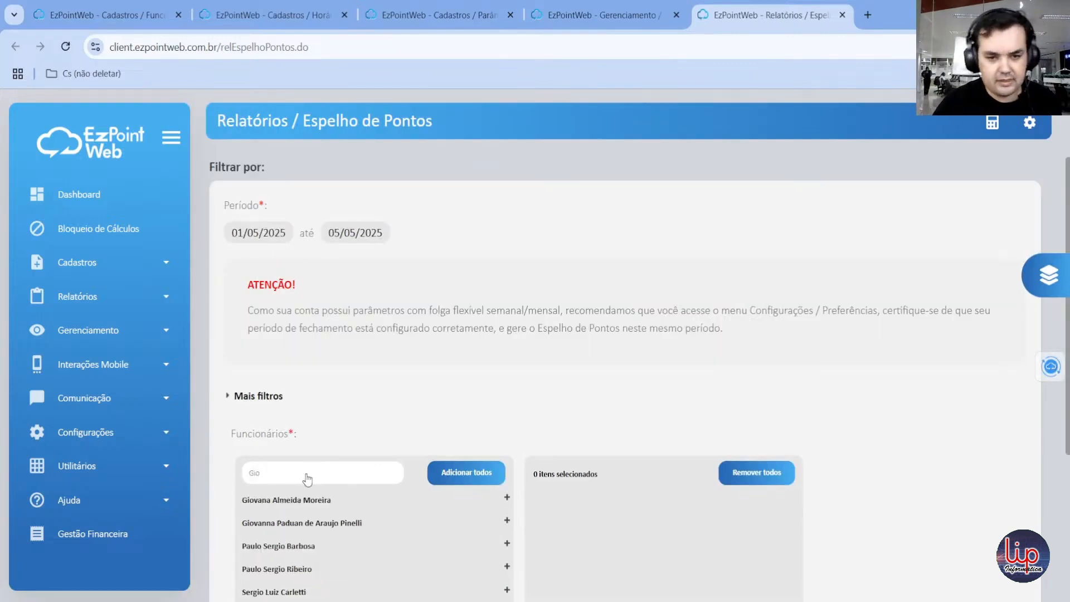
pyautogui.click(318, 521)
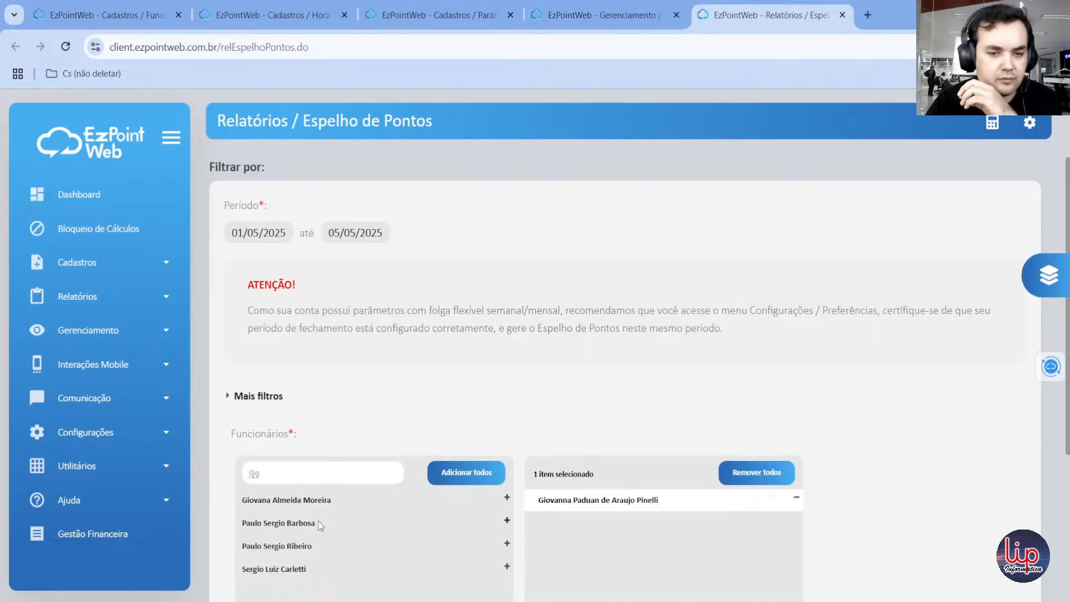
pyautogui.scroll(-3, 689, 409)
pyautogui.scroll(-1, 794, 474)
pyautogui.click(923, 496)
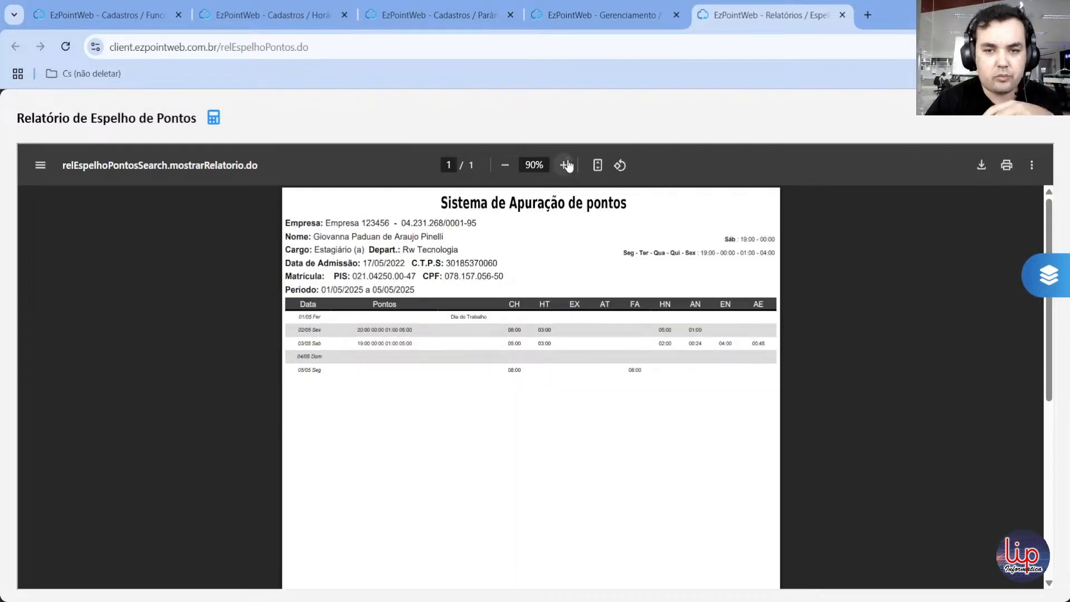
# - Enlarge the report to 175% and examine its night-hour columns HN, AN, EN and AE
pyautogui.click(565, 164)
pyautogui.click(566, 165)
pyautogui.click(565, 165)
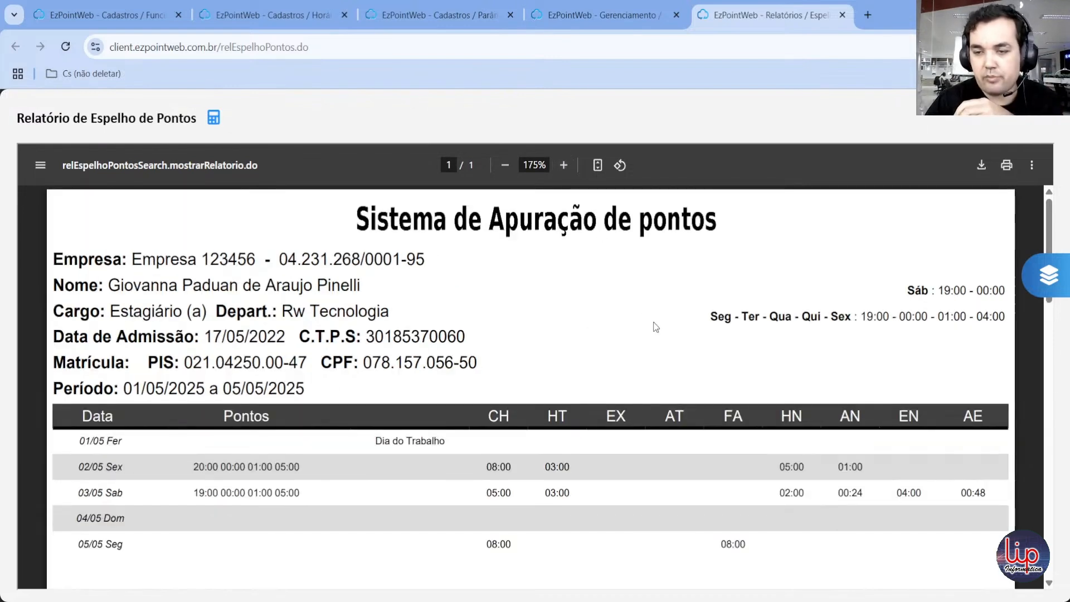
pyautogui.scroll(-2, 683, 376)
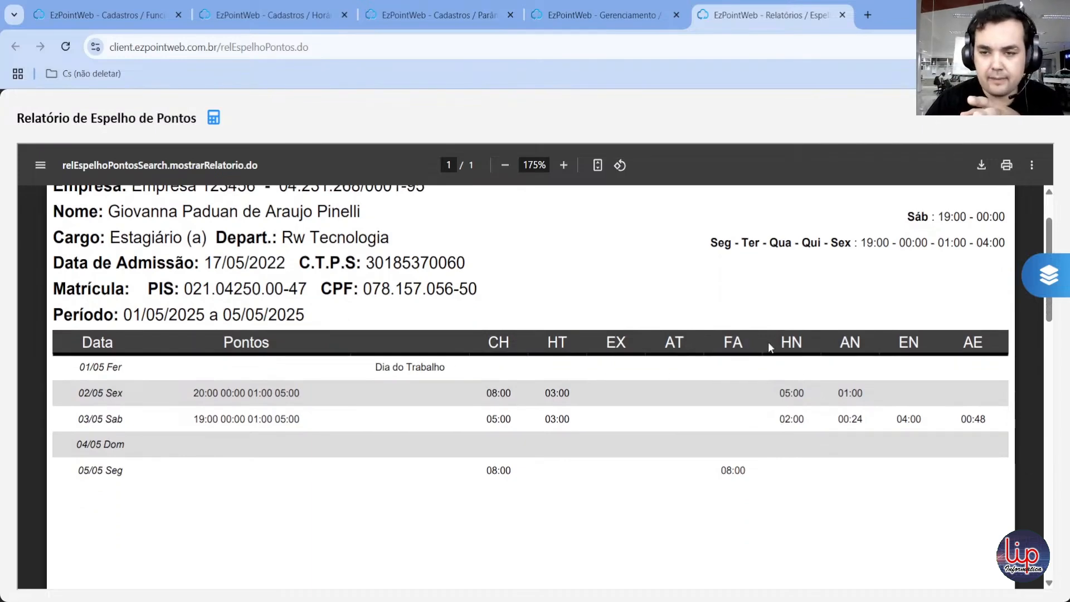
pyautogui.moveTo(768, 346); pyautogui.dragTo(963, 341)
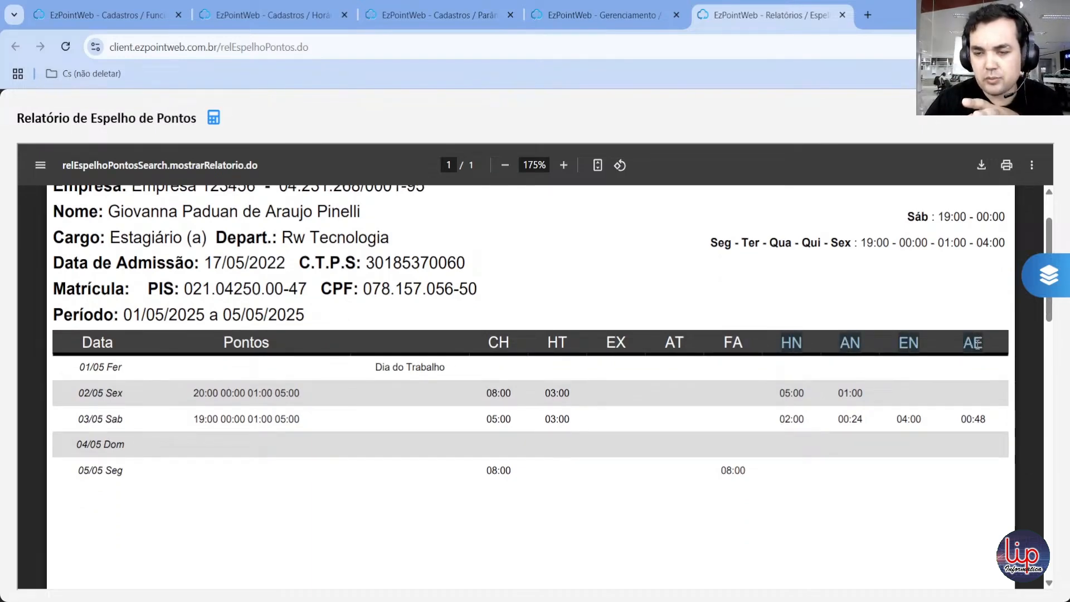
pyautogui.moveTo(780, 361); pyautogui.dragTo(984, 343)
pyautogui.click(899, 342)
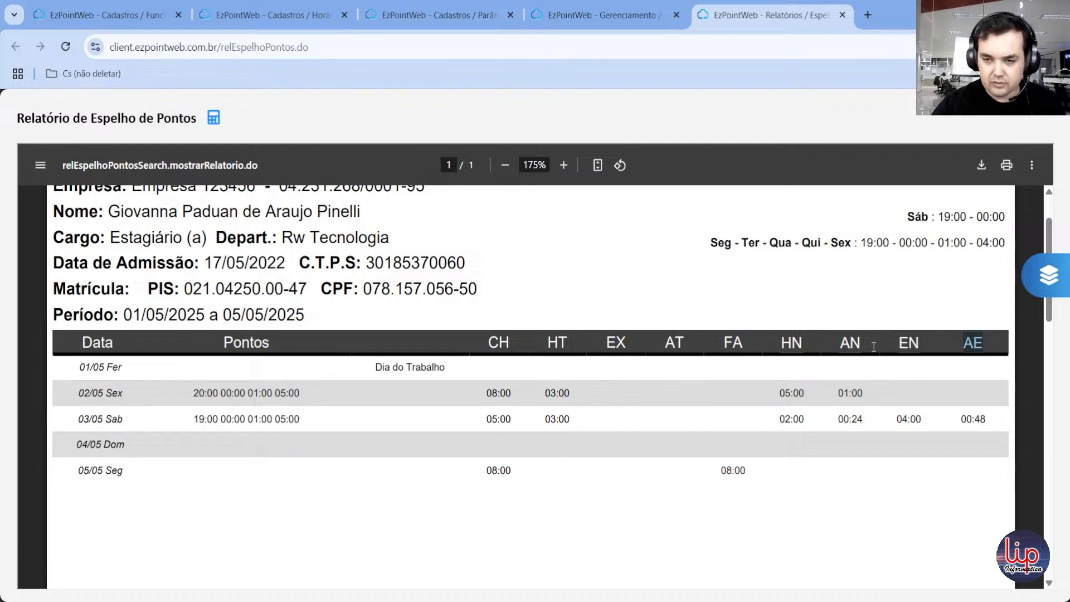
pyautogui.moveTo(783, 340); pyautogui.dragTo(870, 343)
pyautogui.click(843, 343)
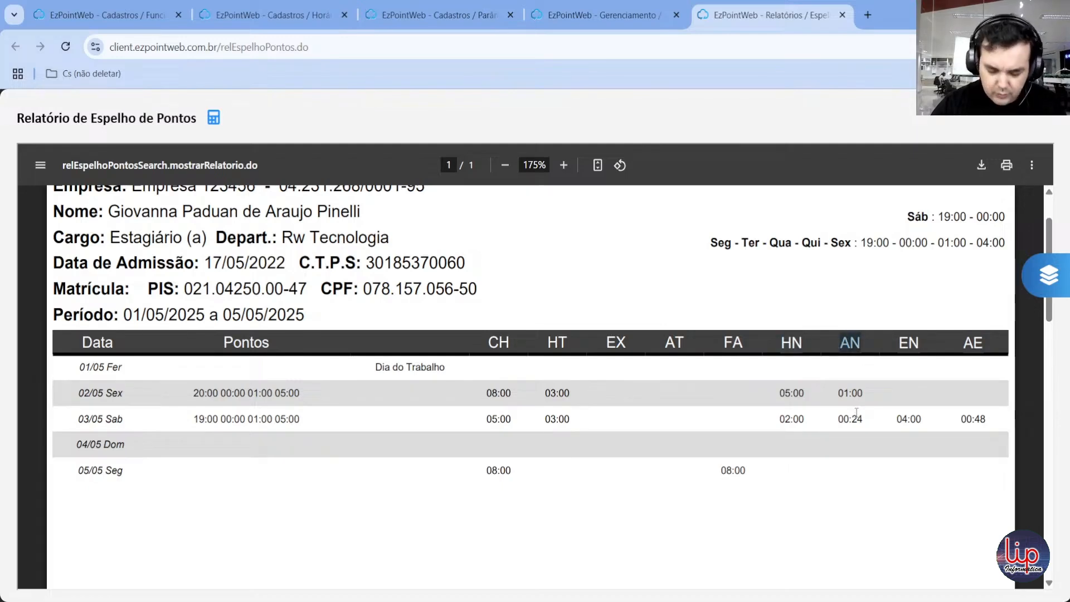
# - Examine Friday 02/05's night hours (HN) and night additional (AN) in the report
pyautogui.moveTo(780, 343); pyautogui.dragTo(861, 344)
pyautogui.moveTo(781, 342); pyautogui.dragTo(803, 344)
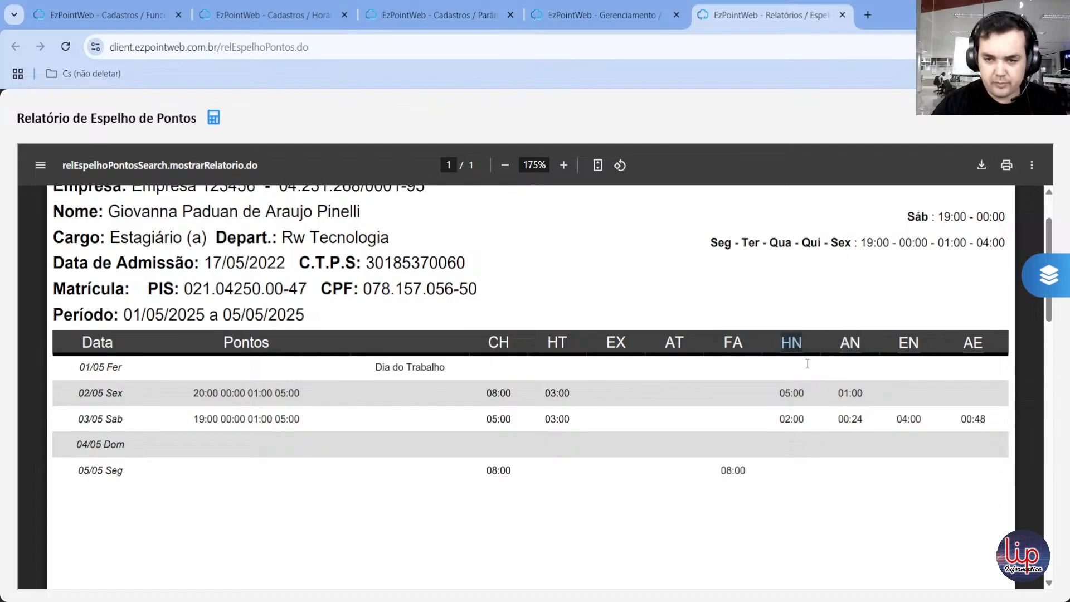
pyautogui.moveTo(779, 393); pyautogui.dragTo(803, 394)
pyautogui.click(800, 391)
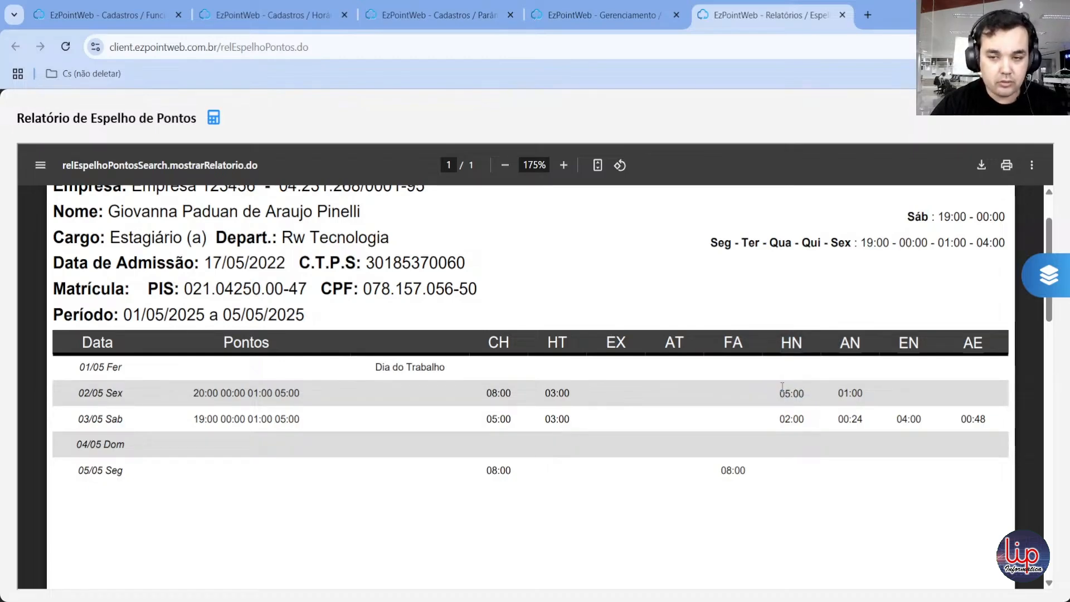
pyautogui.doubleClick(790, 394)
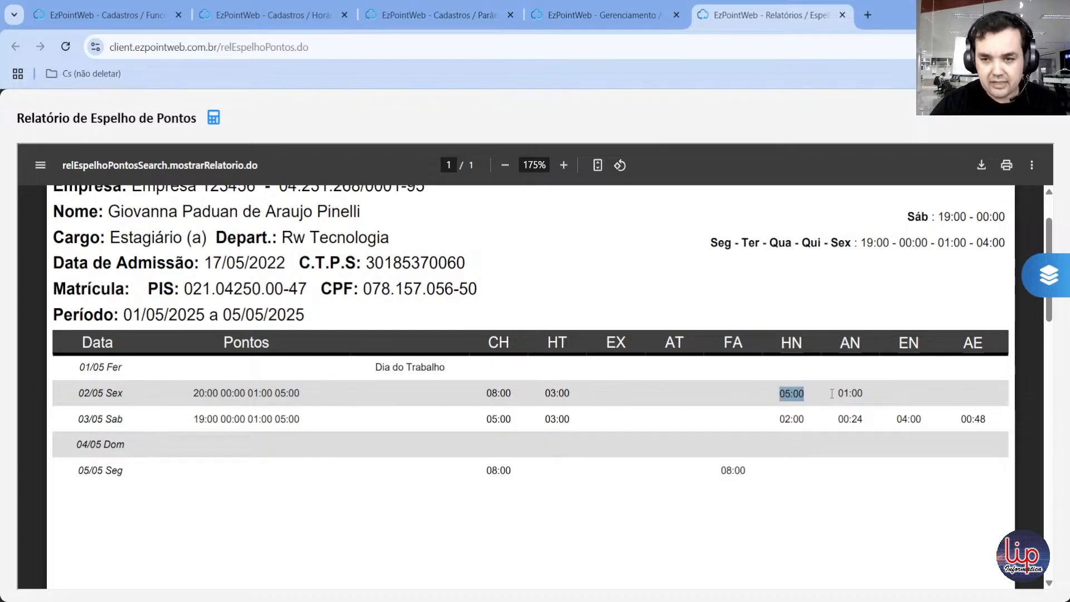
pyautogui.doubleClick(849, 393)
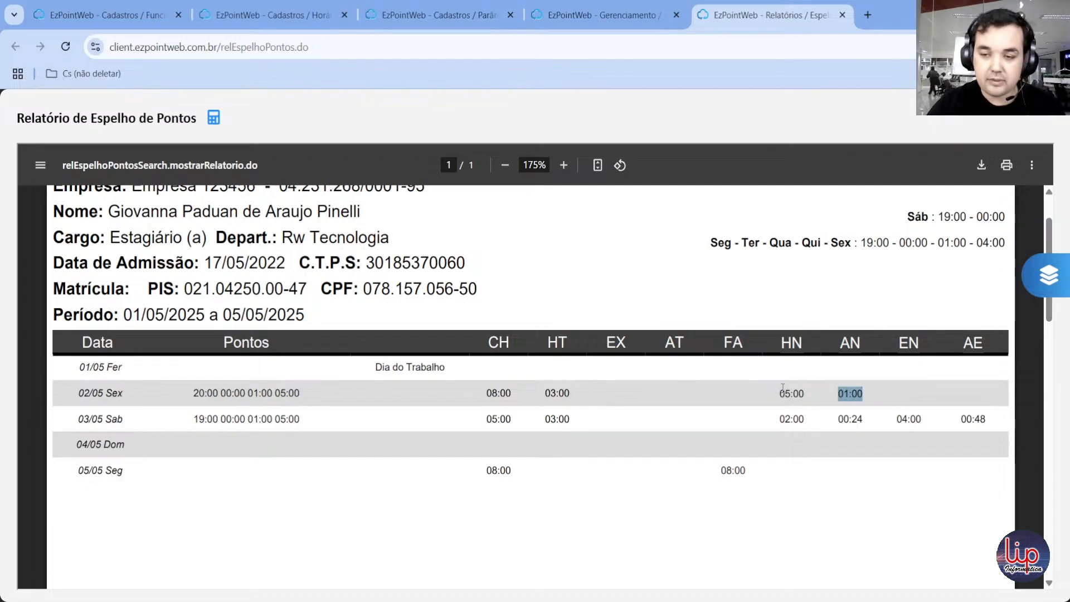
pyautogui.moveTo(779, 391); pyautogui.dragTo(811, 389)
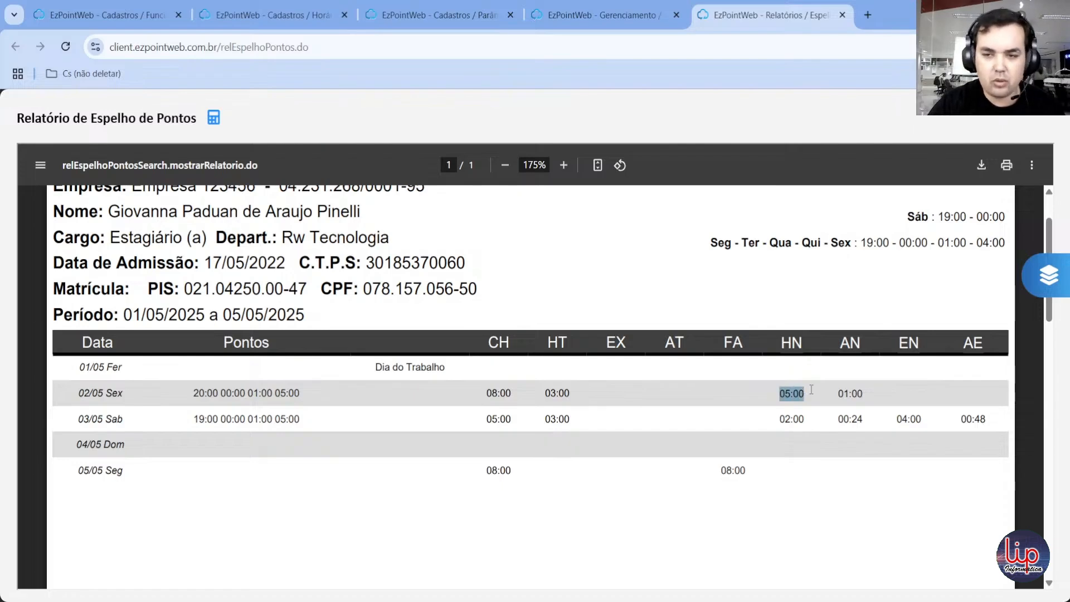
pyautogui.doubleClick(849, 342)
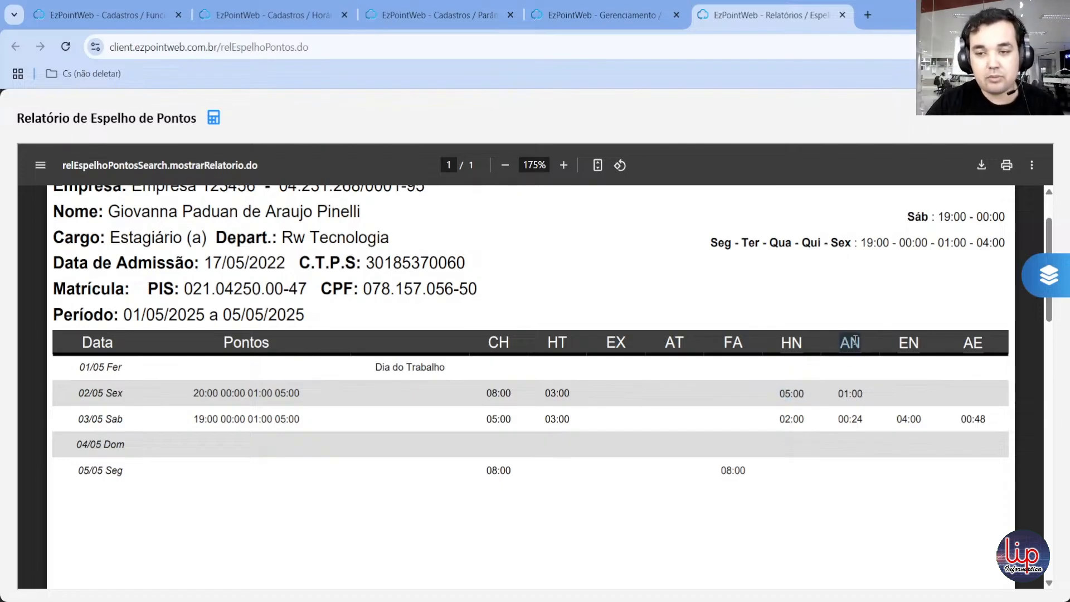
pyautogui.moveTo(837, 392); pyautogui.dragTo(886, 394)
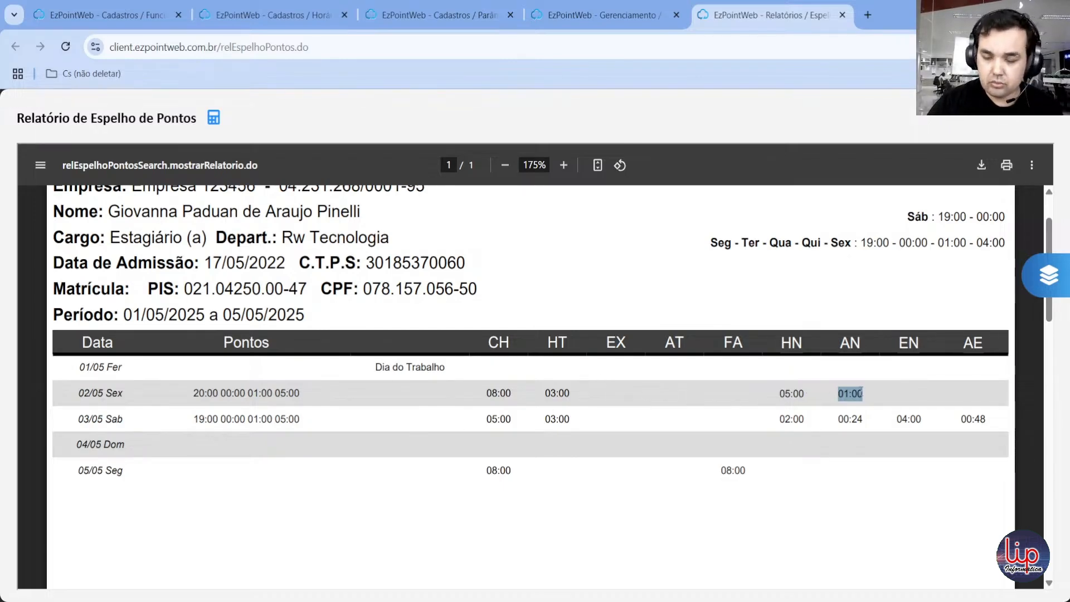
# - Check the night additional (AN) calculated for Friday 02/05 in the report
pyautogui.click(844, 341)
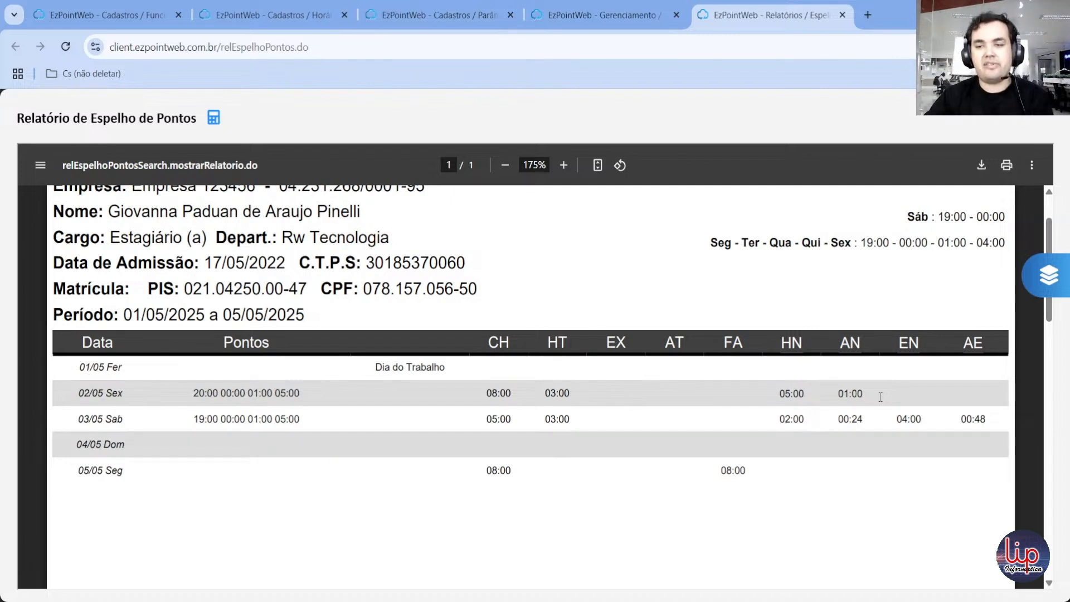
pyautogui.moveTo(863, 393); pyautogui.dragTo(842, 398)
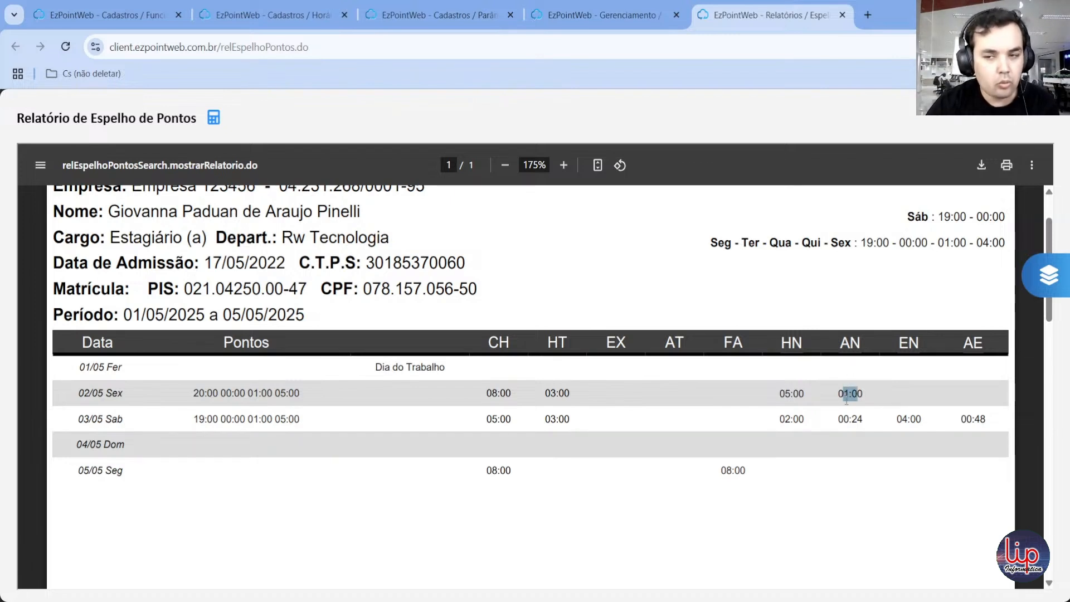
pyautogui.doubleClick(842, 398)
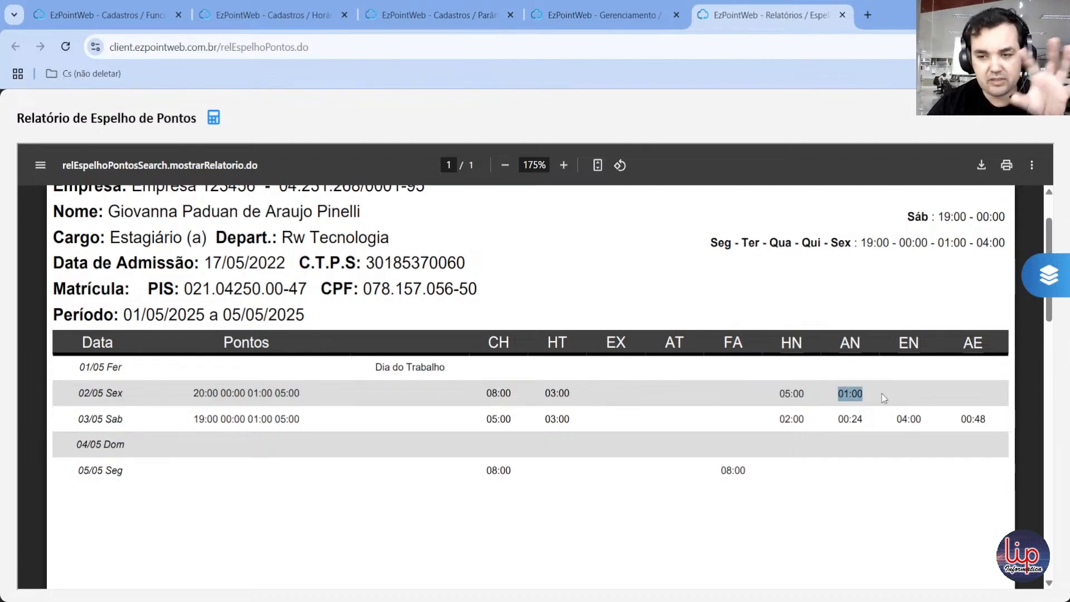
pyautogui.click(858, 394)
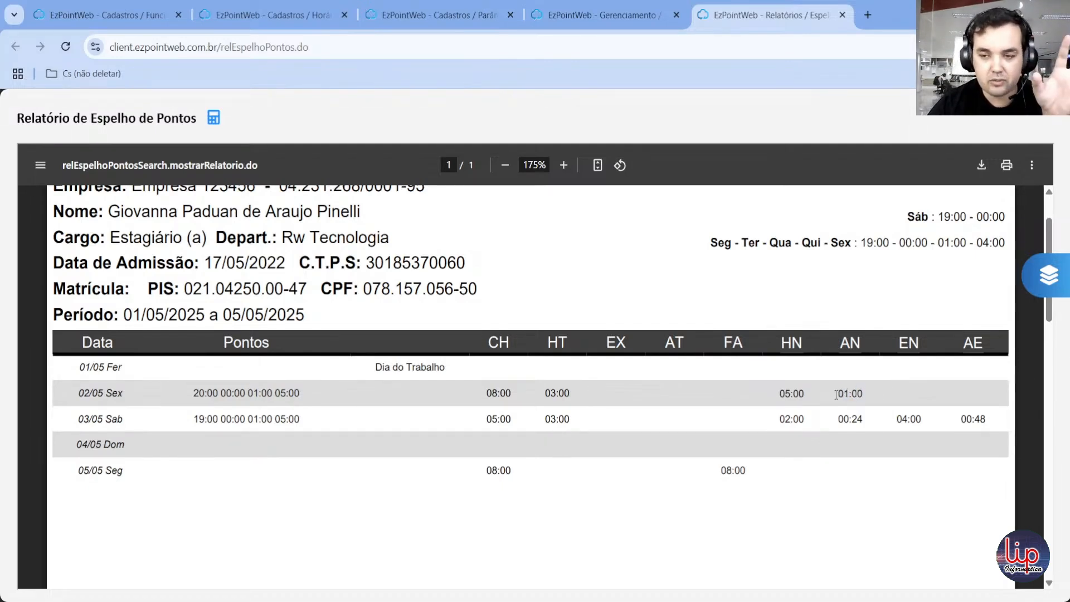
pyautogui.moveTo(835, 394); pyautogui.dragTo(898, 393)
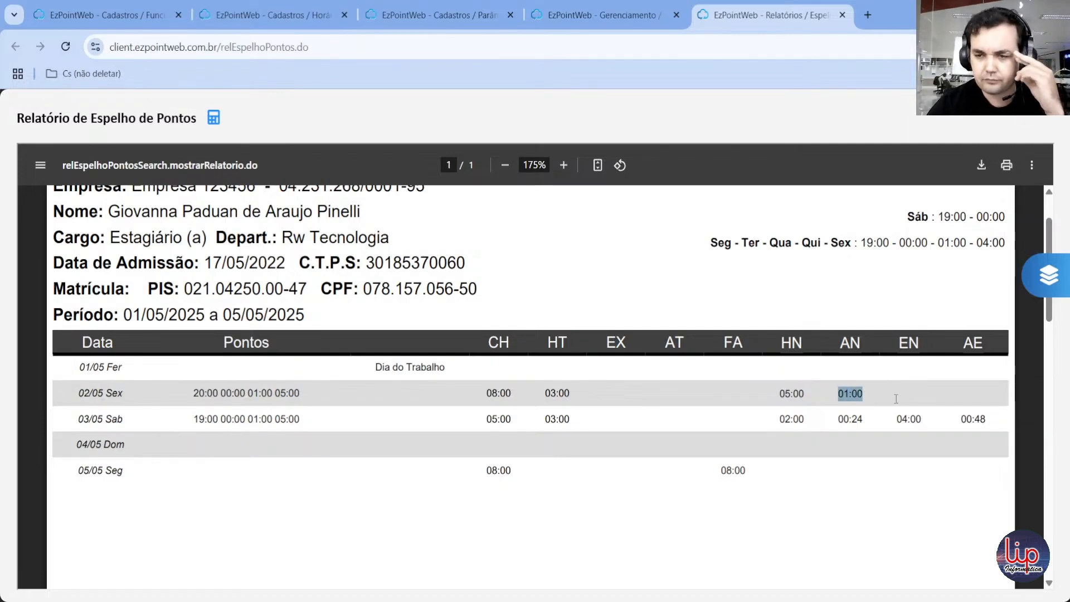
# - Examine the extra night hours (EN) and their additional (AE) for Saturday 03/05 in the report
pyautogui.click(899, 342)
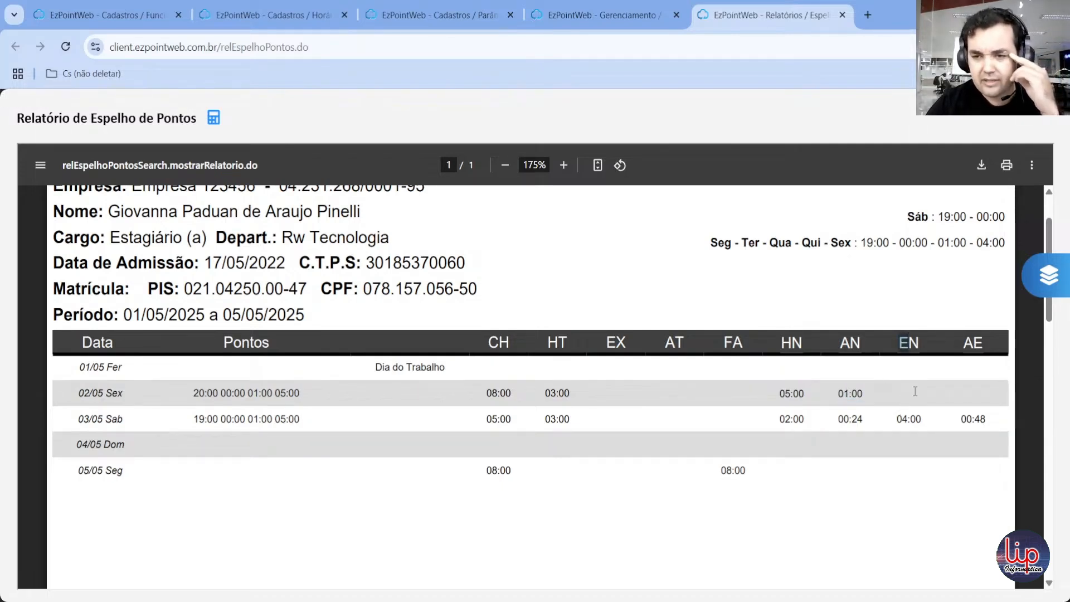
pyautogui.moveTo(955, 341); pyautogui.dragTo(994, 341)
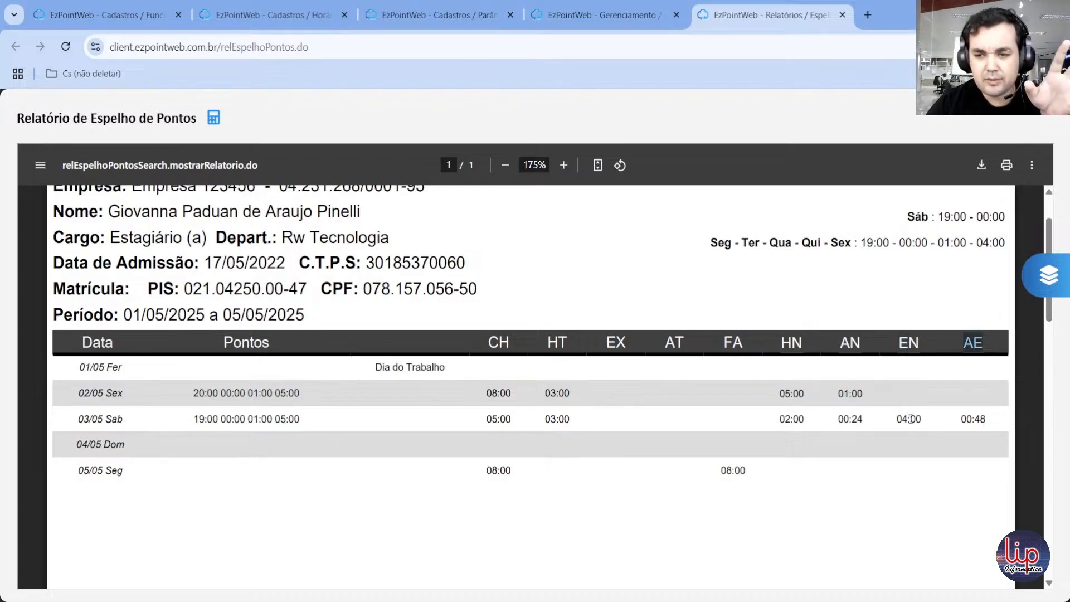
pyautogui.moveTo(895, 419); pyautogui.dragTo(929, 424)
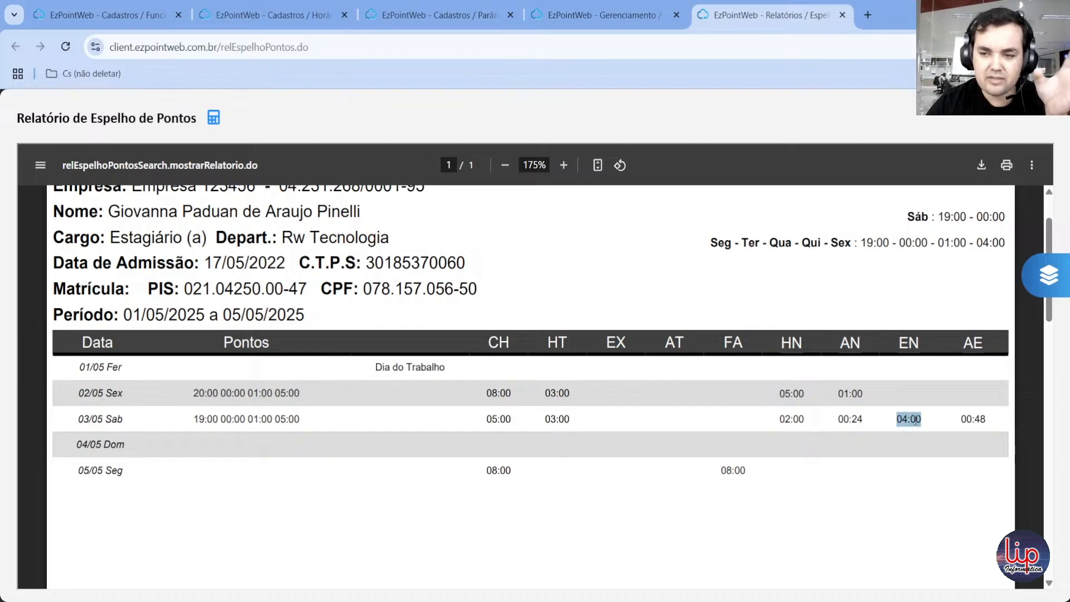
pyautogui.moveTo(956, 418); pyautogui.dragTo(986, 420)
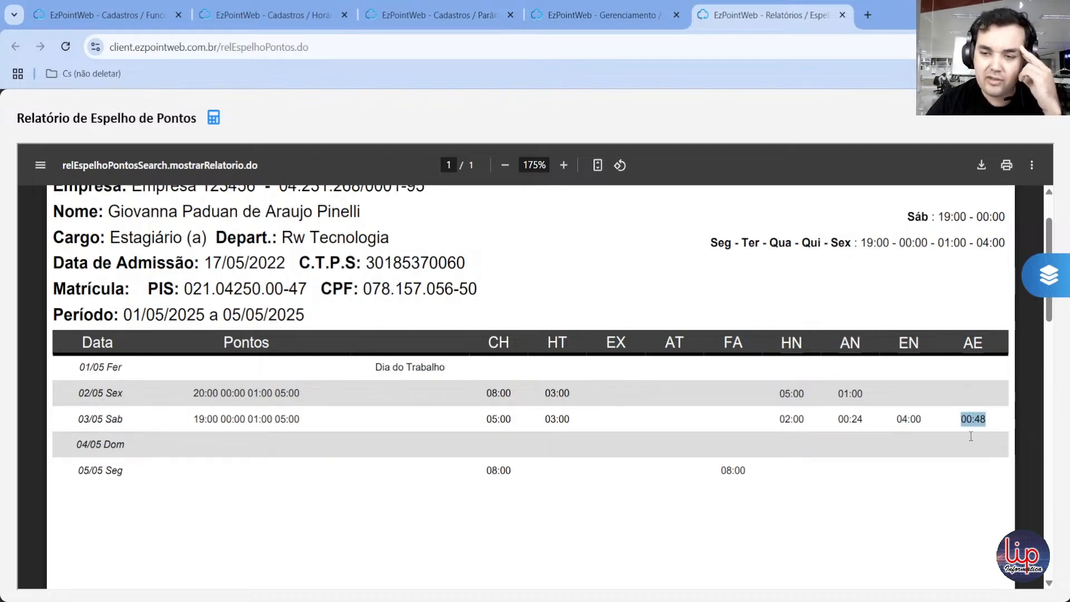
pyautogui.moveTo(895, 419); pyautogui.dragTo(923, 418)
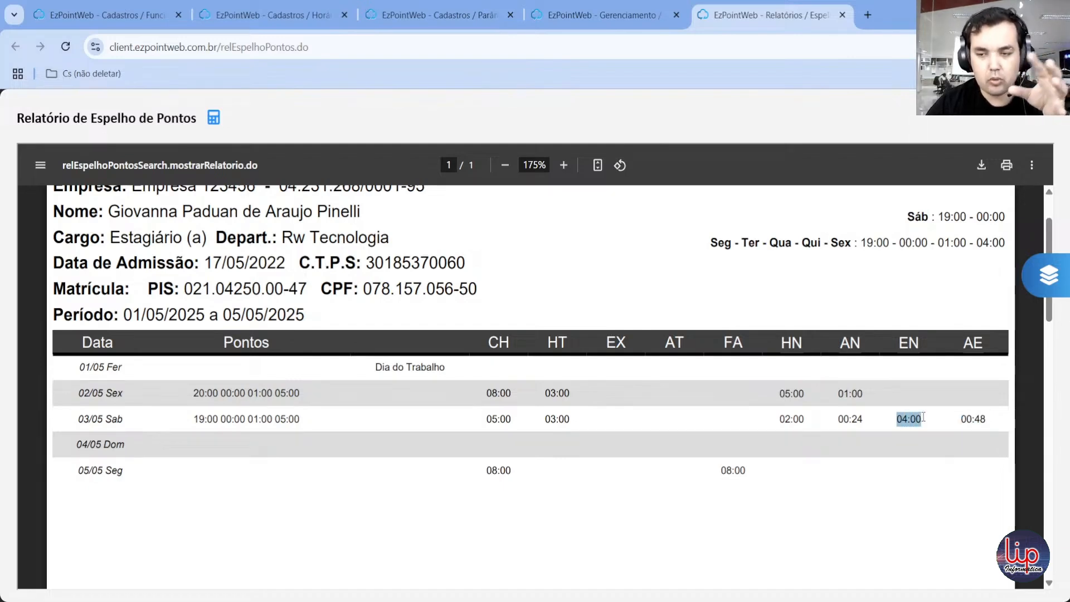
pyautogui.moveTo(960, 419)
pyautogui.mouseDown()
pyautogui.moveTo(987, 431)
pyautogui.moveTo(989, 419)
pyautogui.moveTo(961, 420)
pyautogui.moveTo(972, 420)
pyautogui.mouseUp()
pyautogui.click(987, 420)
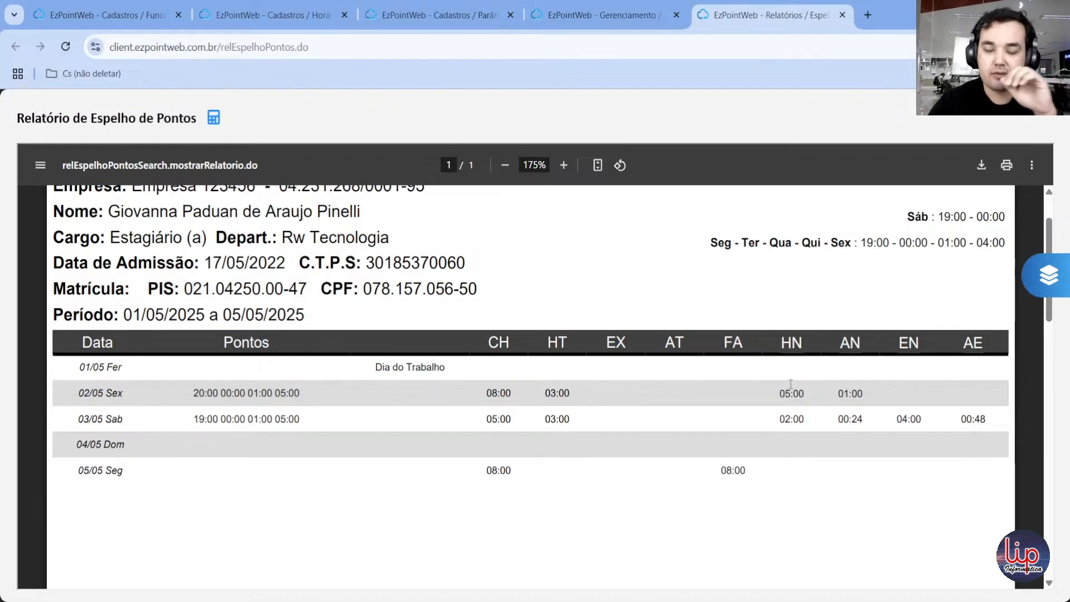
# - Compare the separate HN and AN columns for Friday 02/05 in the report
pyautogui.doubleClick(787, 349)
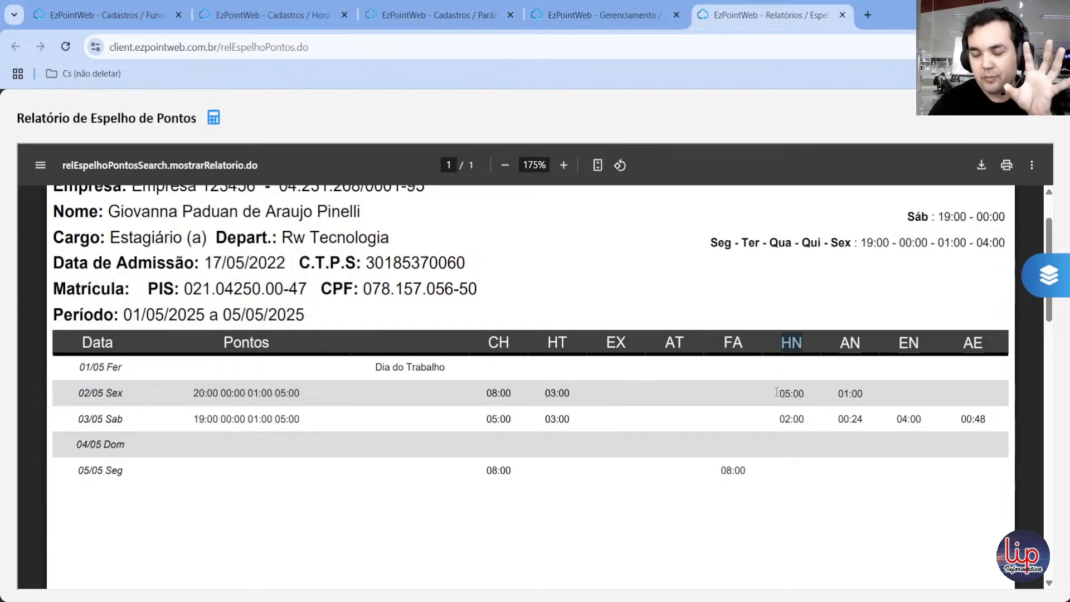
pyautogui.moveTo(778, 393); pyautogui.dragTo(874, 394)
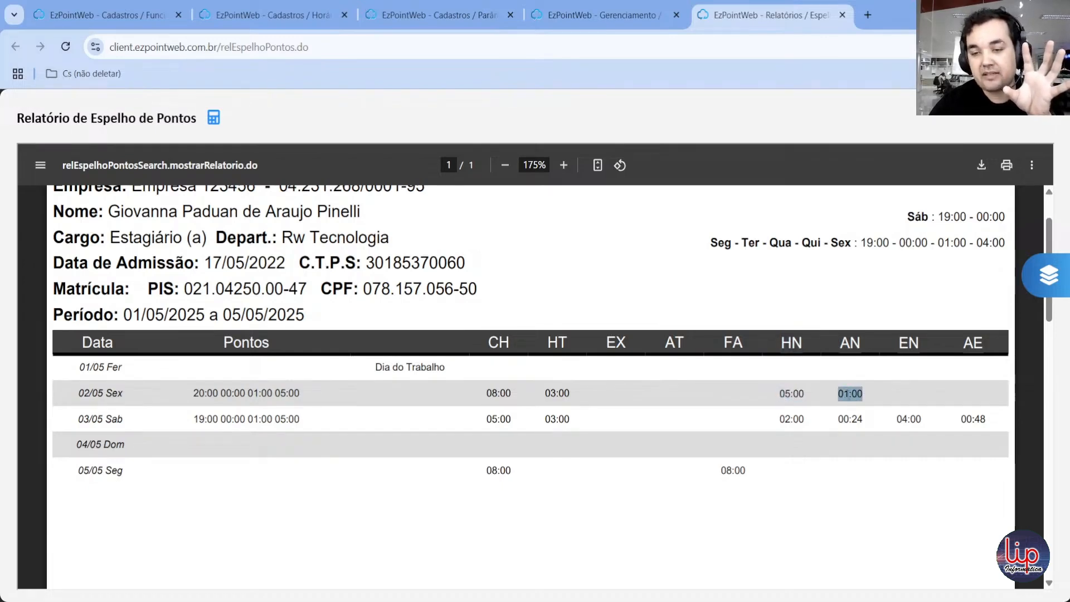
pyautogui.click(817, 393)
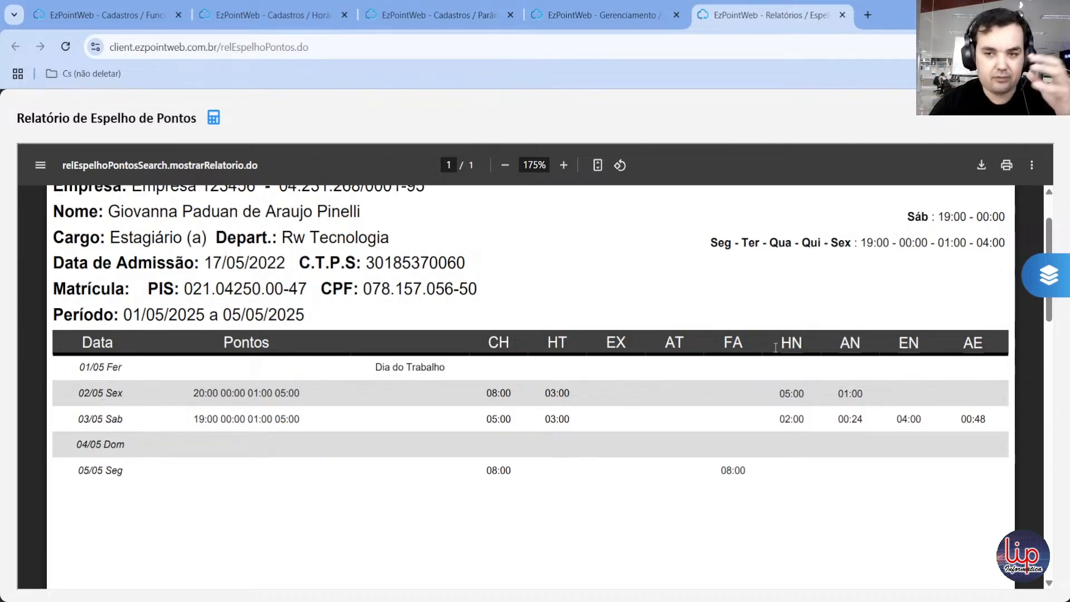
pyautogui.moveTo(778, 351); pyautogui.dragTo(820, 349)
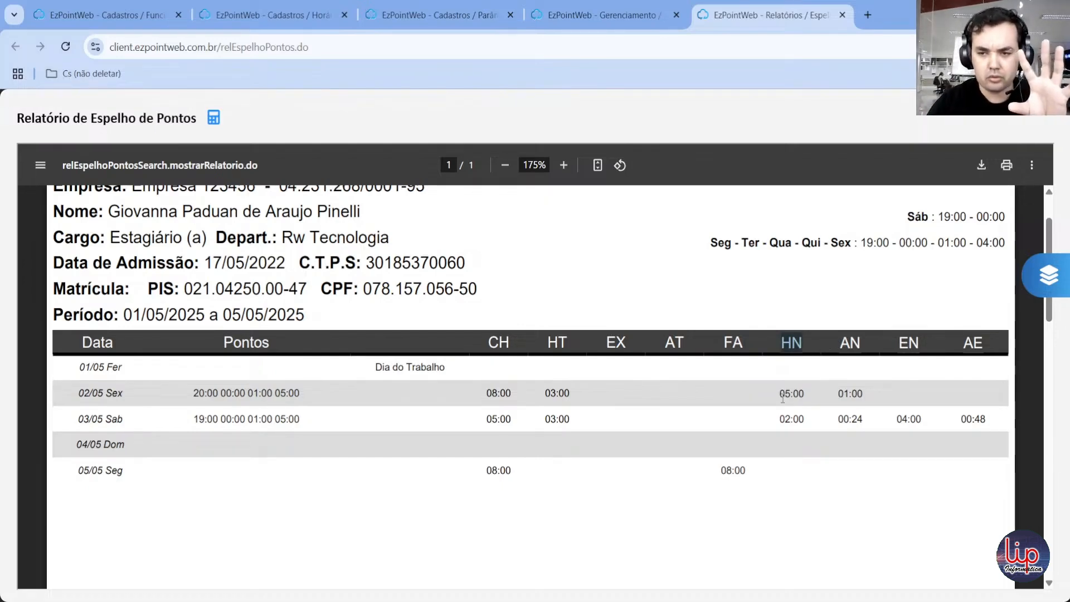
pyautogui.moveTo(780, 396); pyautogui.dragTo(866, 393)
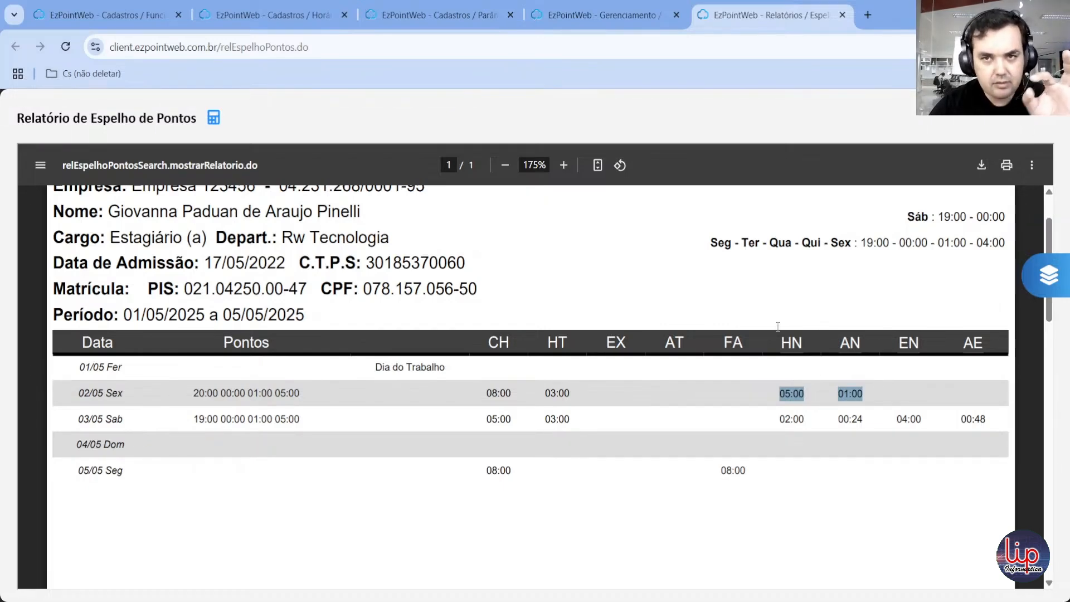
# - Return to the open night parameter, show its Noturno settings and read the help for "Somar Hora Noturna em HT"
pyautogui.click(446, 18)
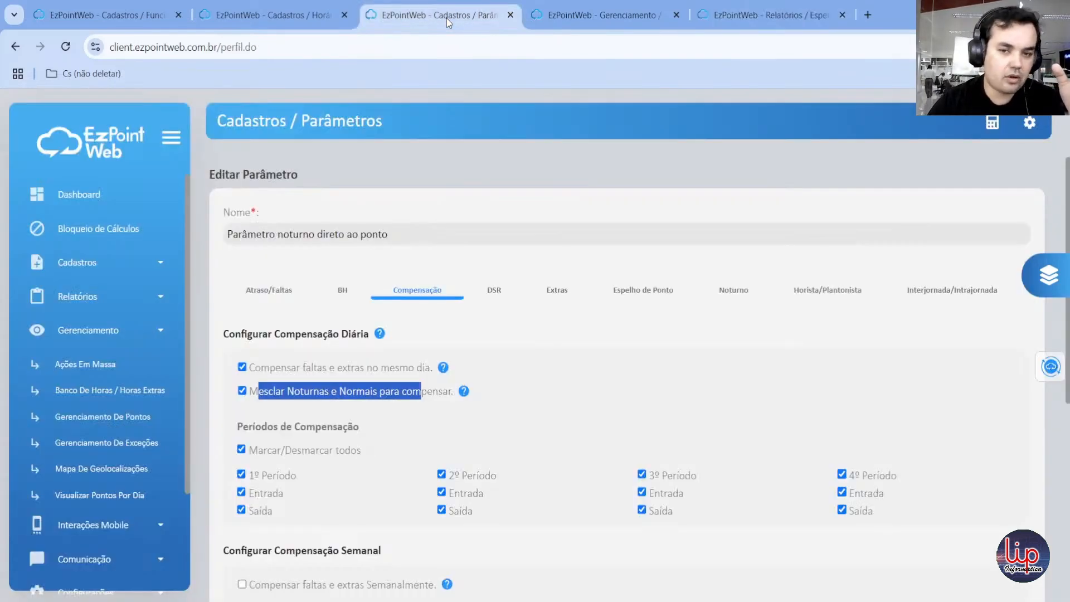
pyautogui.click(803, 408)
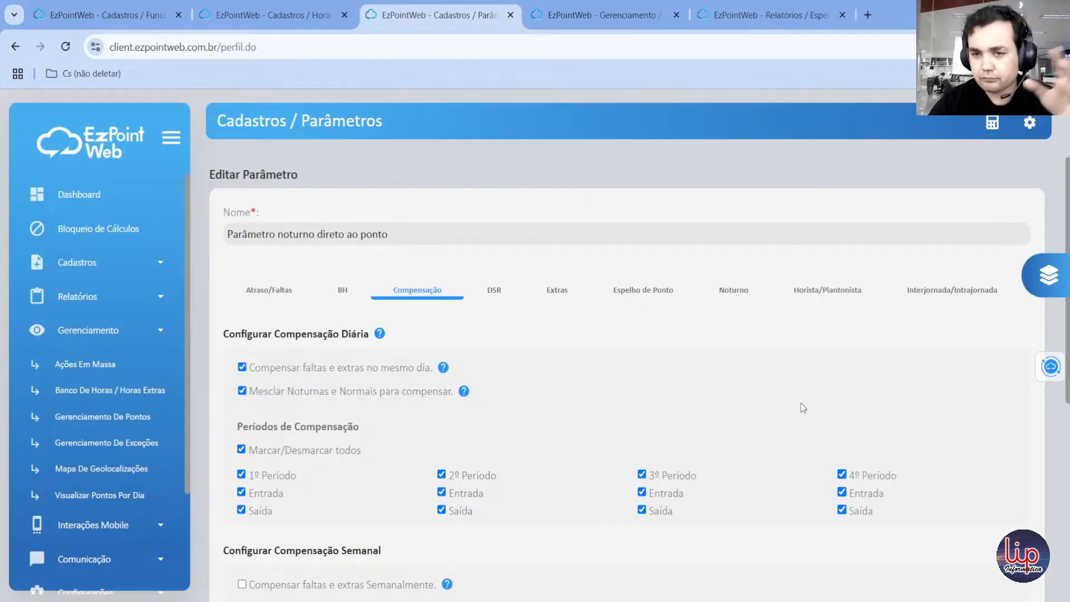
pyautogui.click(731, 290)
pyautogui.scroll(-3, 699, 368)
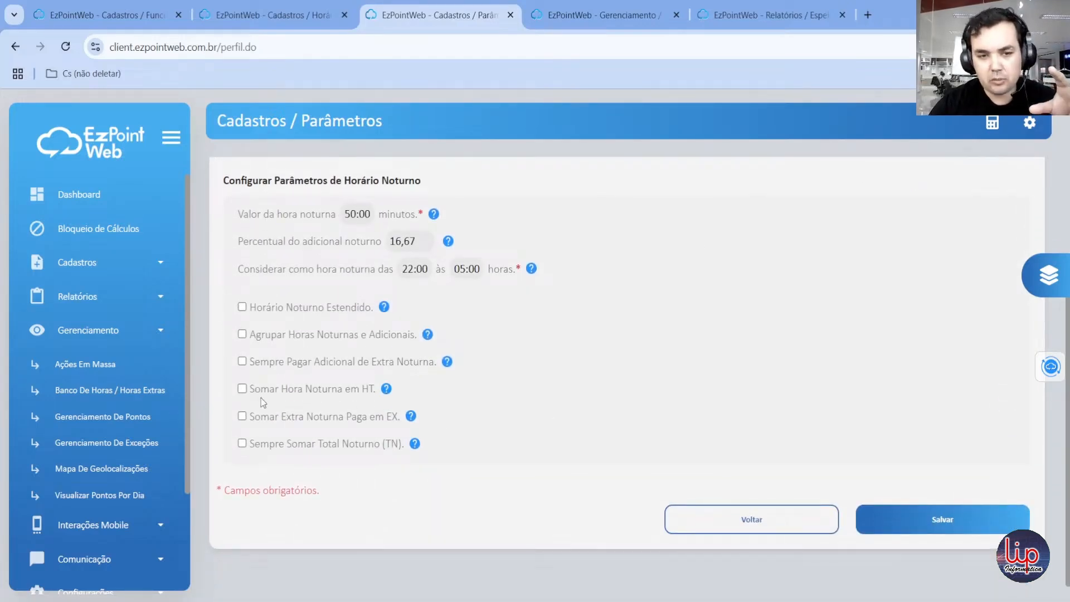
pyautogui.moveTo(250, 388); pyautogui.dragTo(383, 393)
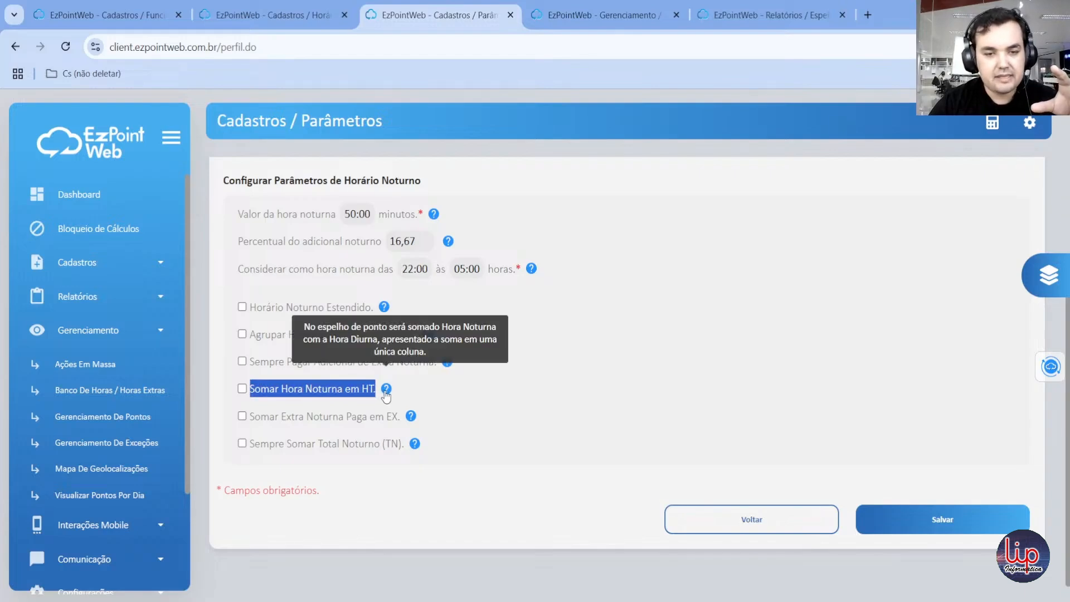
pyautogui.click(344, 395)
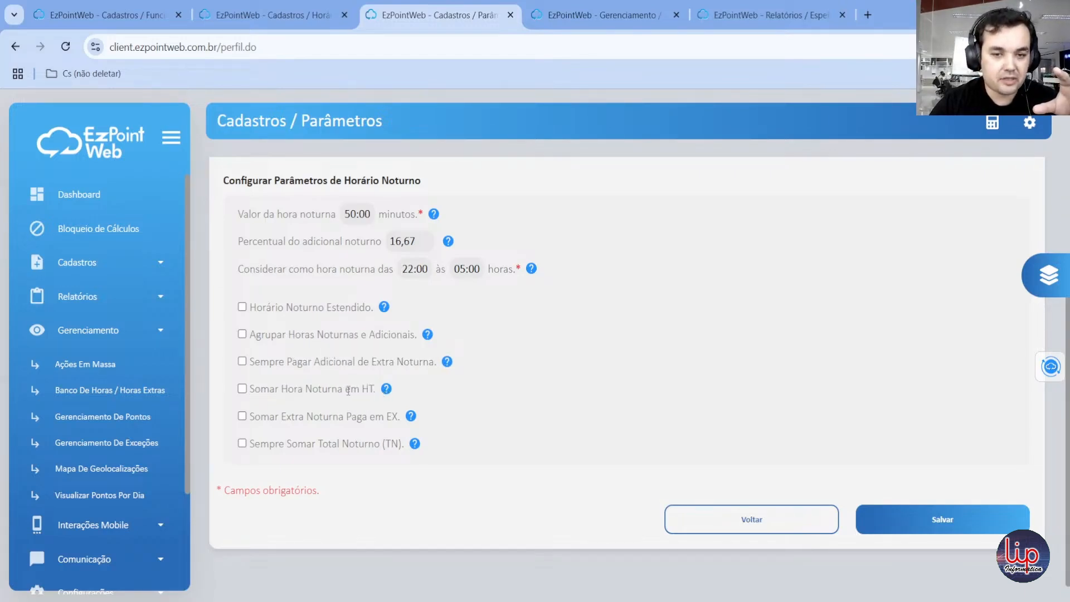
# - Enable "Agrupar Horas Noturnas e Adicionais" and save the parameter with the changes applied from 01/05/2025
pyautogui.moveTo(250, 334); pyautogui.dragTo(418, 333)
pyautogui.click(241, 334)
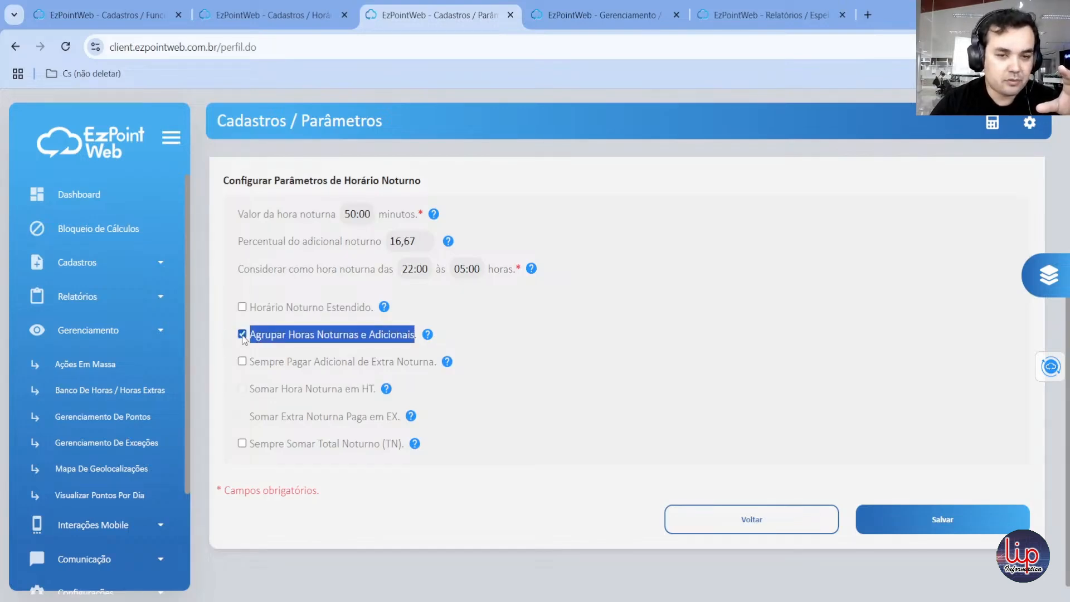
pyautogui.click(935, 524)
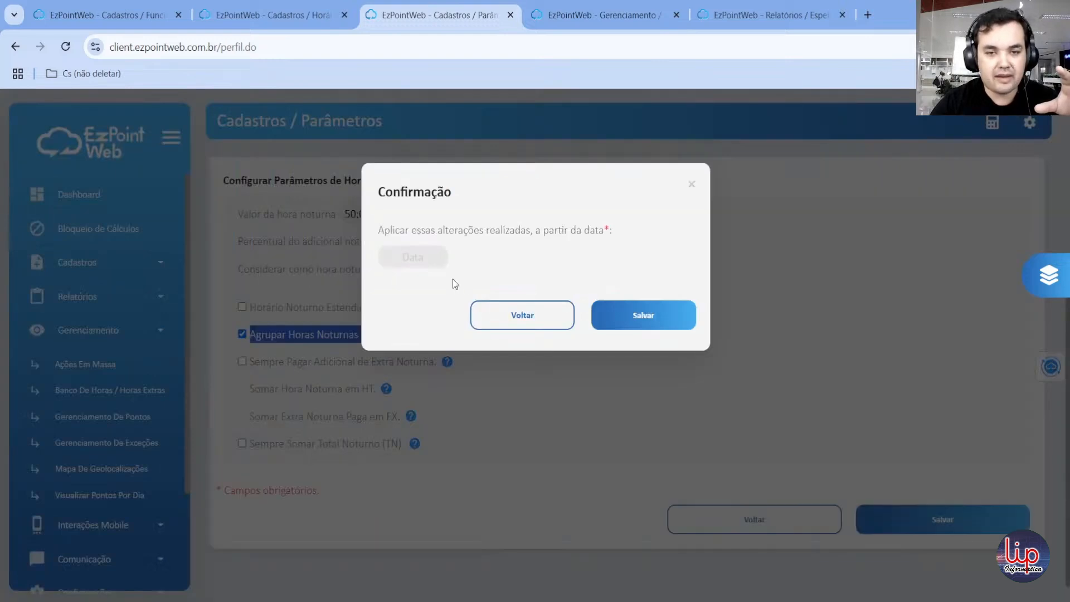
pyautogui.click(411, 256)
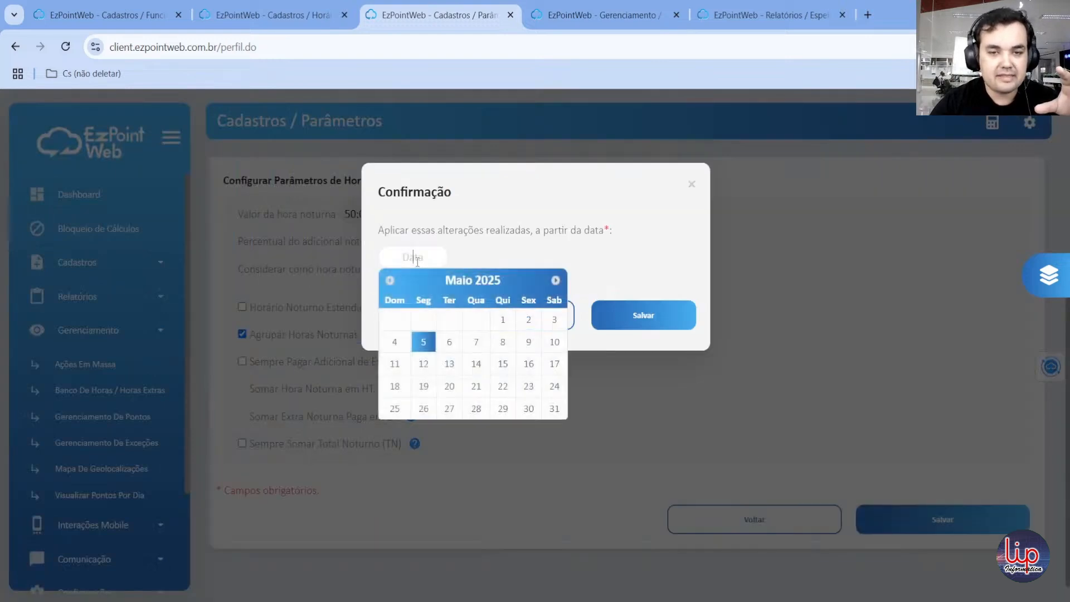
pyautogui.click(503, 318)
pyautogui.click(681, 324)
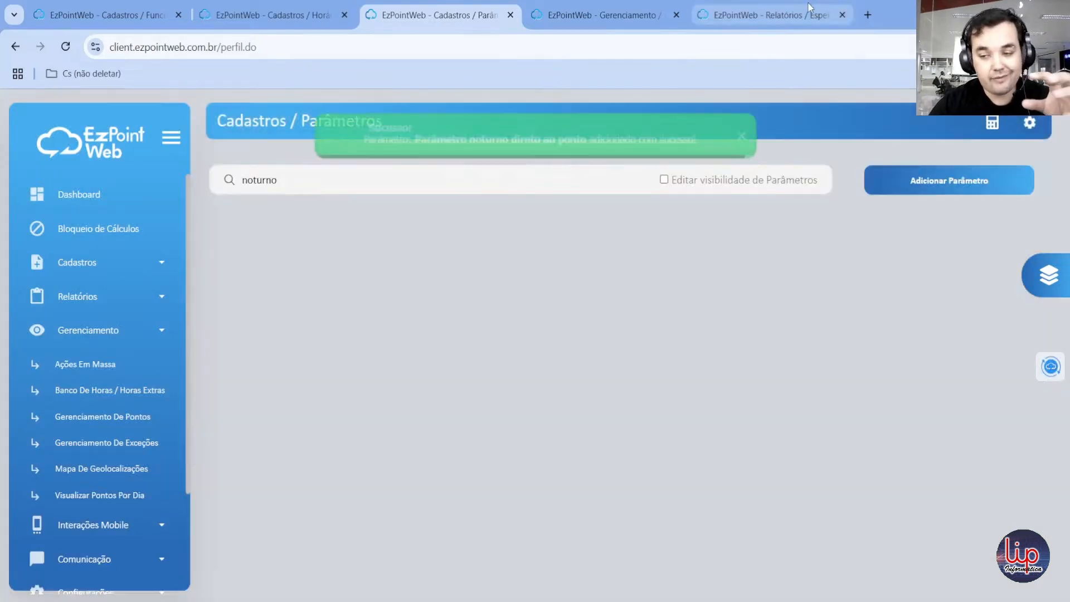
# - Go back to the Espelho de Pontos, generate the report again and enlarge it to 175%
pyautogui.click(768, 15)
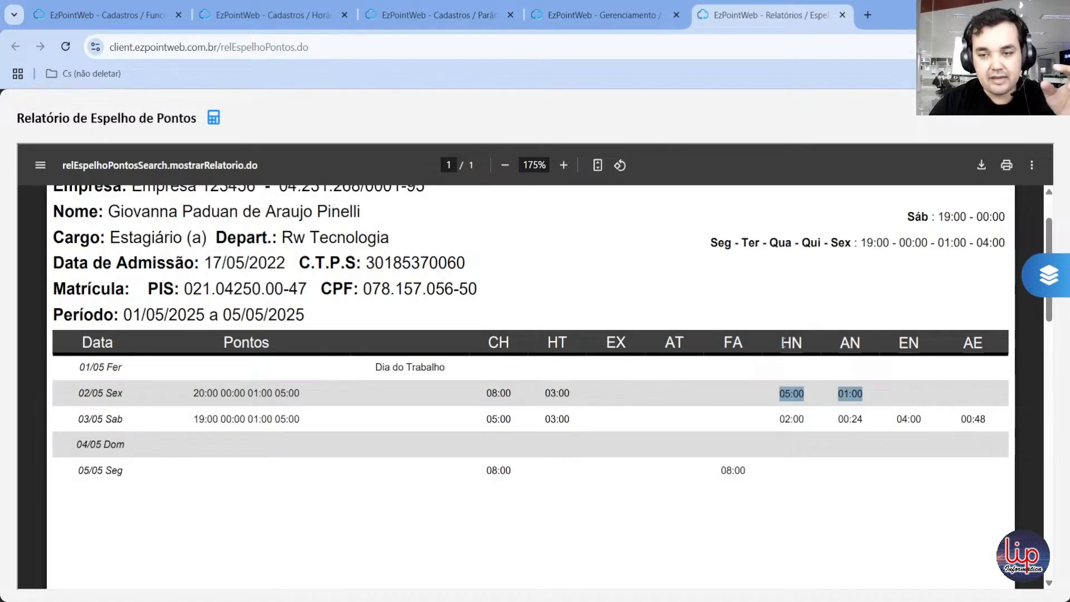
pyautogui.click(791, 341)
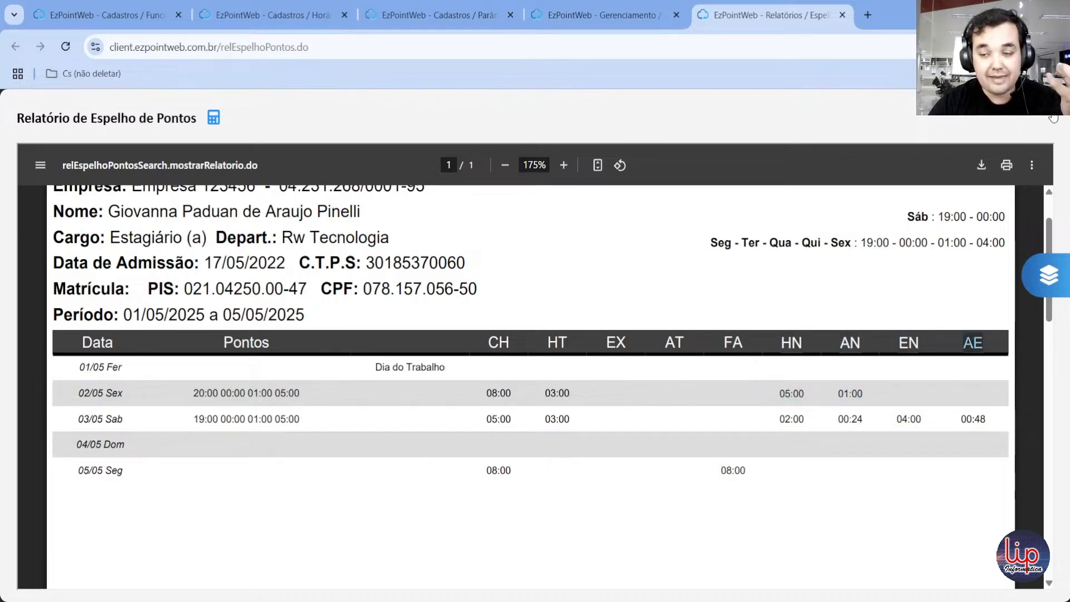
pyautogui.press('Escape')
pyautogui.click(957, 508)
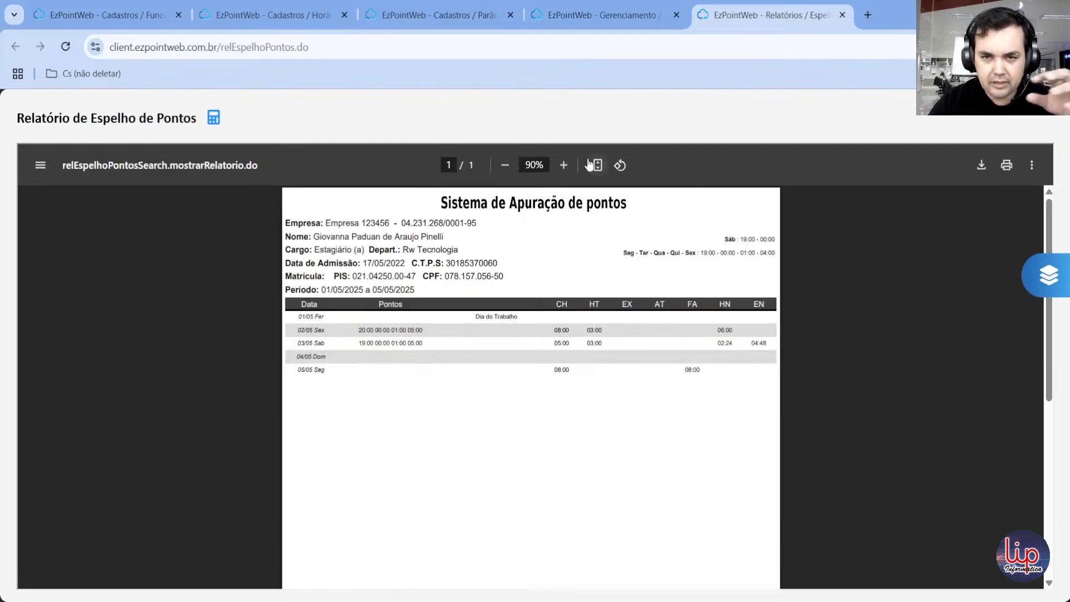
pyautogui.click(562, 165)
pyautogui.click(563, 165)
pyautogui.click(563, 165)
pyautogui.click(562, 165)
pyautogui.click(563, 165)
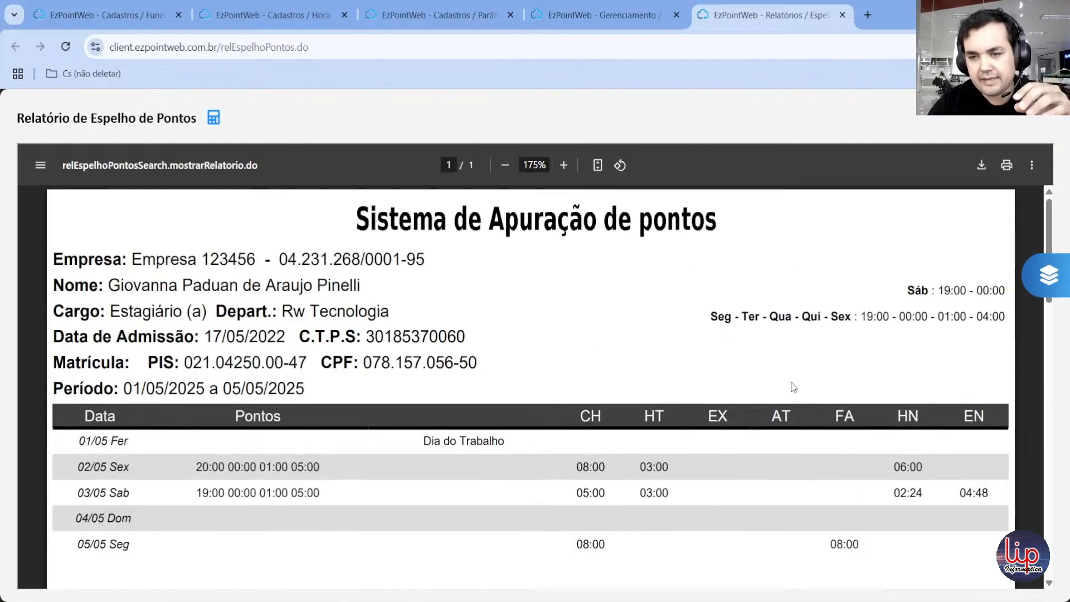
# - Examine the grouped night hours (HN) for 02/05 and extra night hours (EN) for 03/05 in the regenerated report
pyautogui.doubleClick(917, 422)
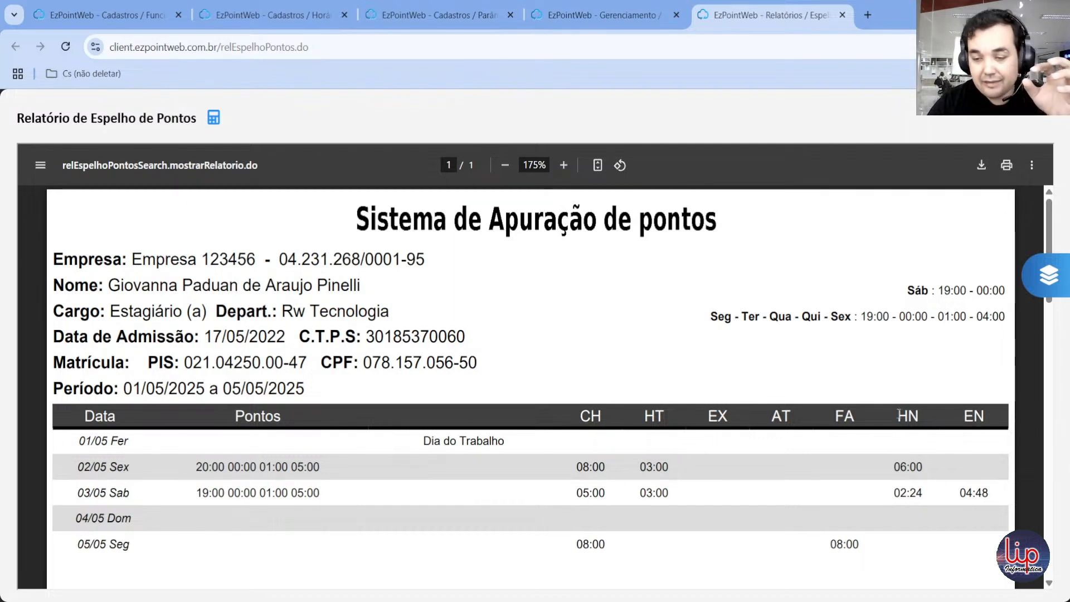
pyautogui.moveTo(916, 466); pyautogui.dragTo(925, 466)
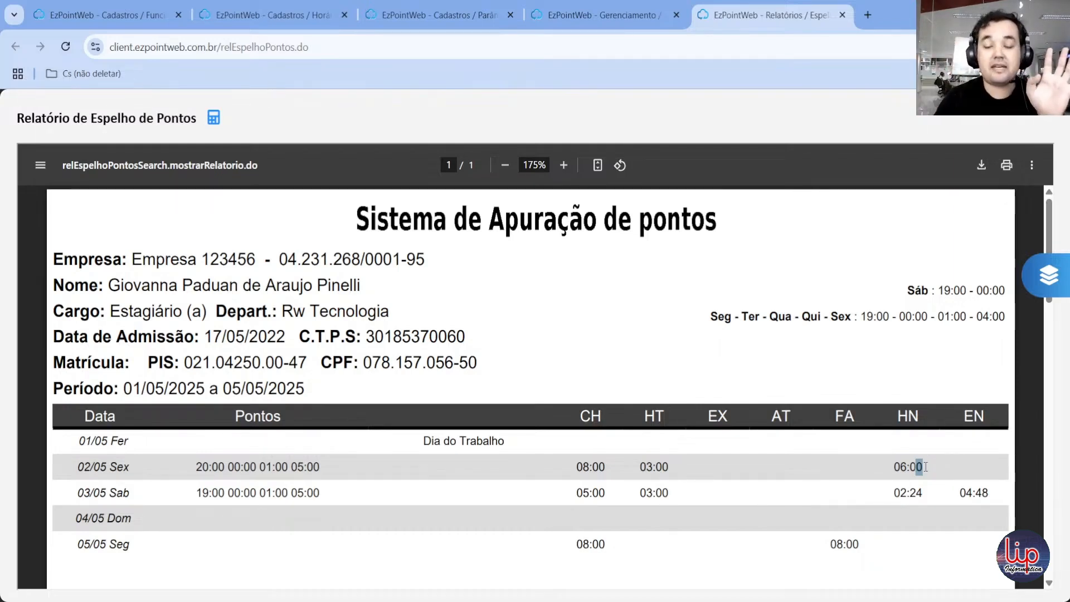
pyautogui.moveTo(883, 467); pyautogui.dragTo(929, 466)
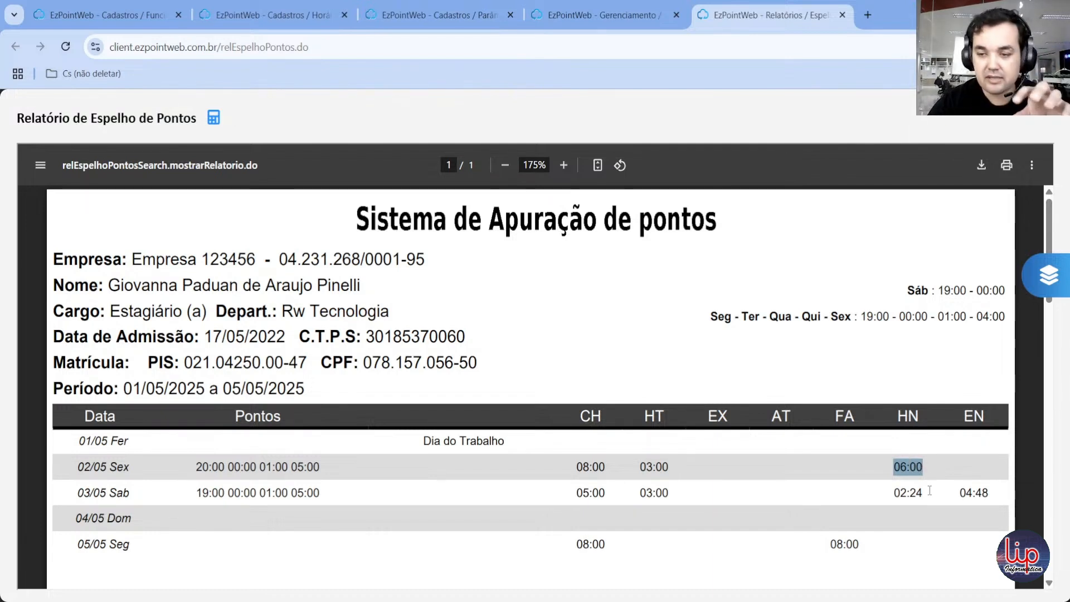
pyautogui.click(926, 464)
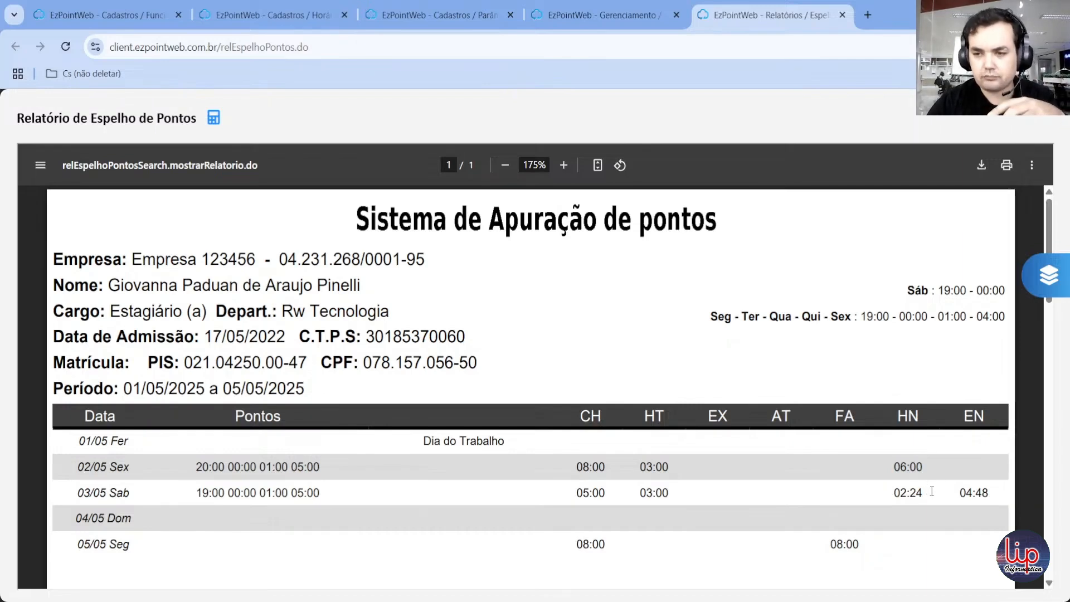
pyautogui.moveTo(959, 492)
pyautogui.mouseDown()
pyautogui.moveTo(985, 492)
pyautogui.moveTo(960, 494)
pyautogui.mouseUp()
pyautogui.click(999, 495)
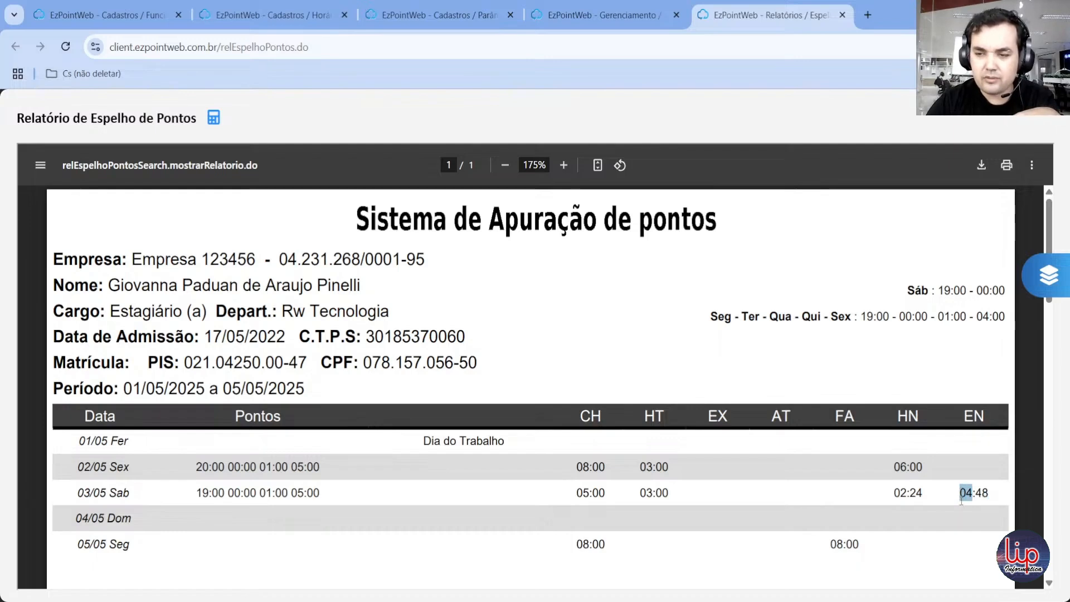
pyautogui.click(963, 502)
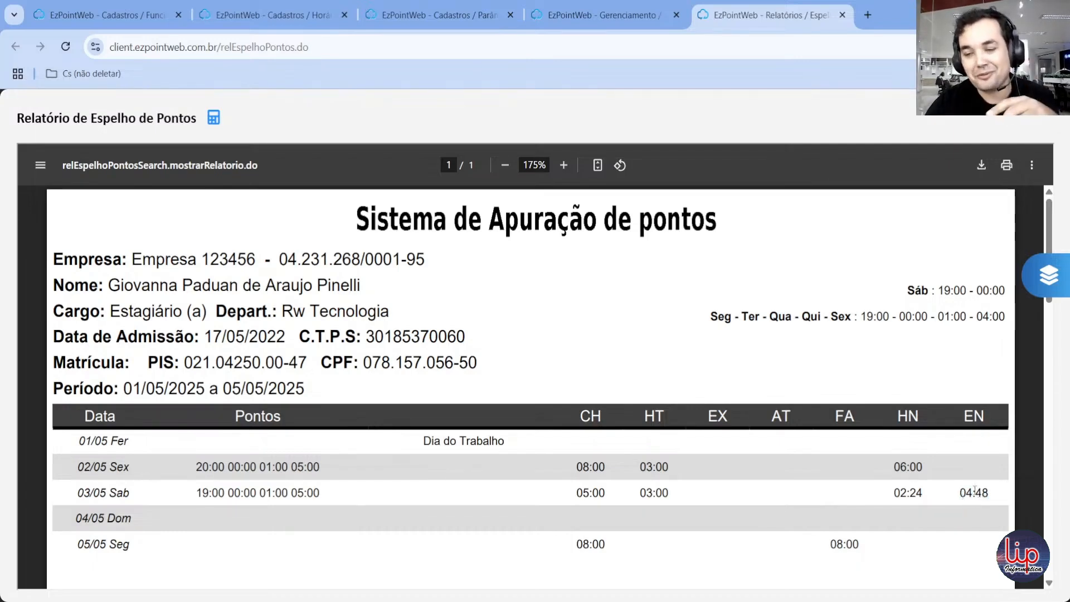
# - Search the parameters for "noturno" and open "Parâmetro noturno direto ao ponto" for editing, accepting the warning about associated employees
pyautogui.moveTo(955, 493); pyautogui.dragTo(1002, 494)
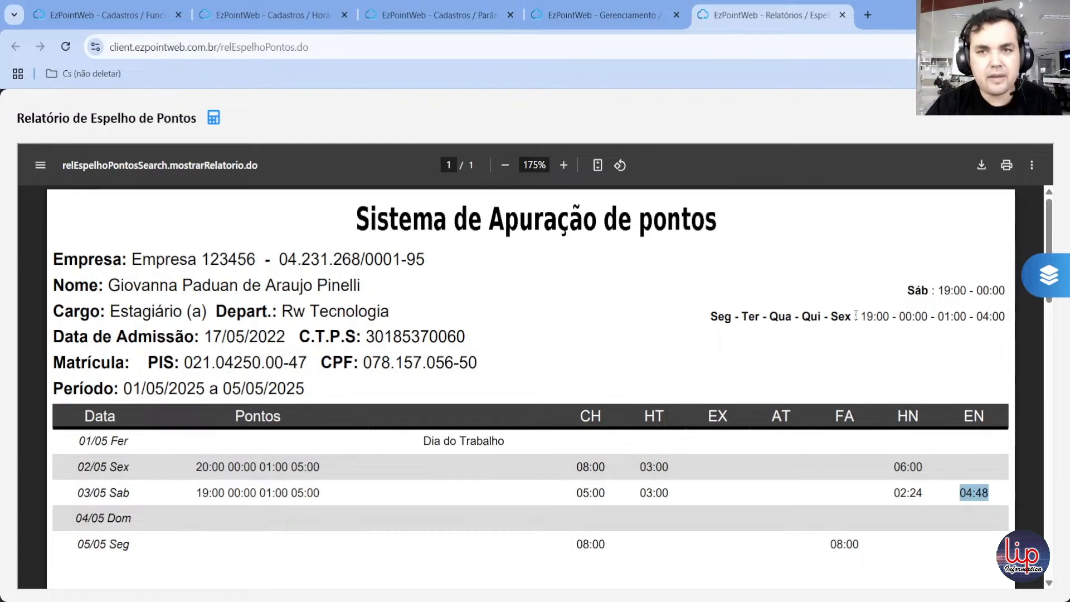
pyautogui.click(460, 17)
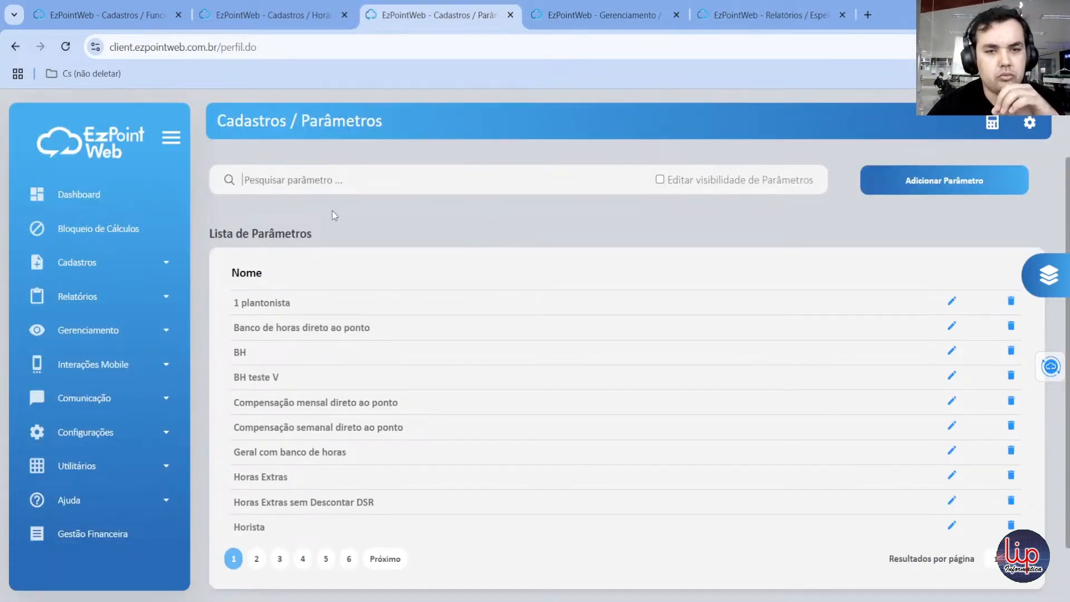
pyautogui.write('nout')
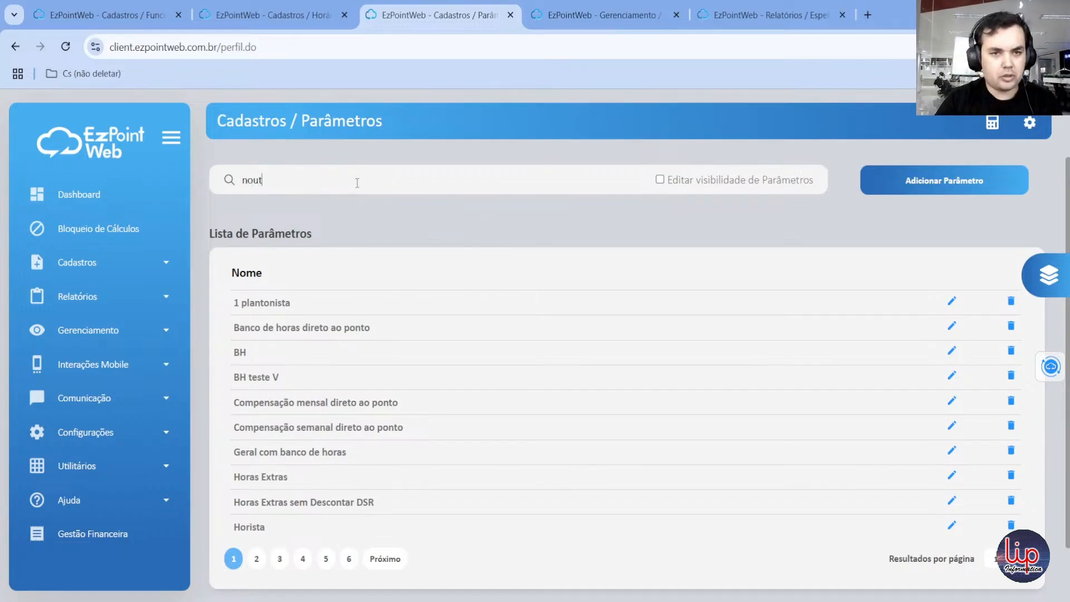
pyautogui.press('BackSpace')
pyautogui.press('BackSpace')
pyautogui.write('turno')
pyautogui.press('Home')
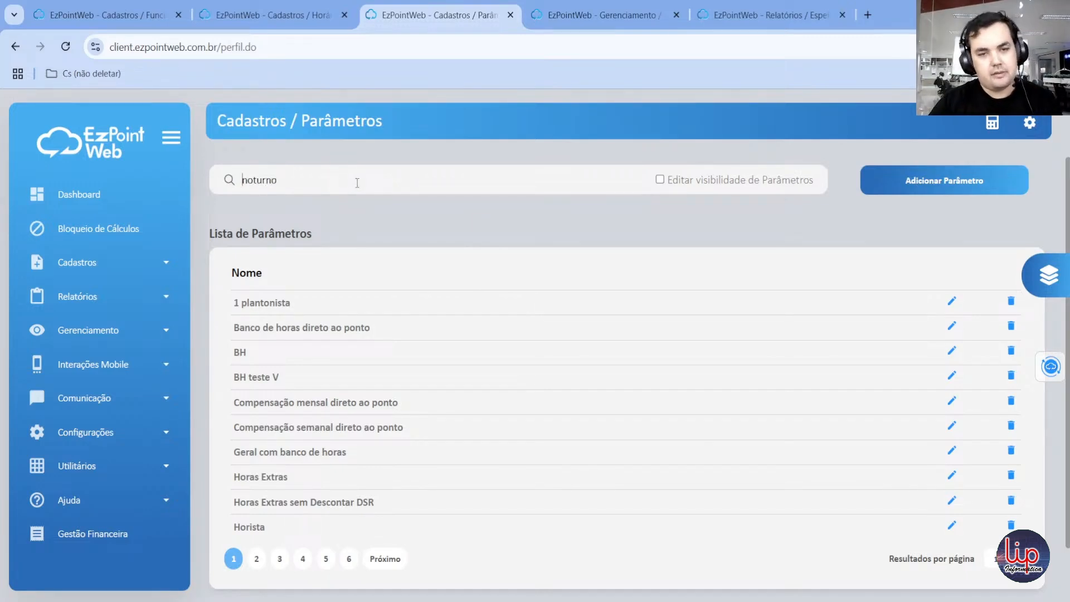
pyautogui.press('Return')
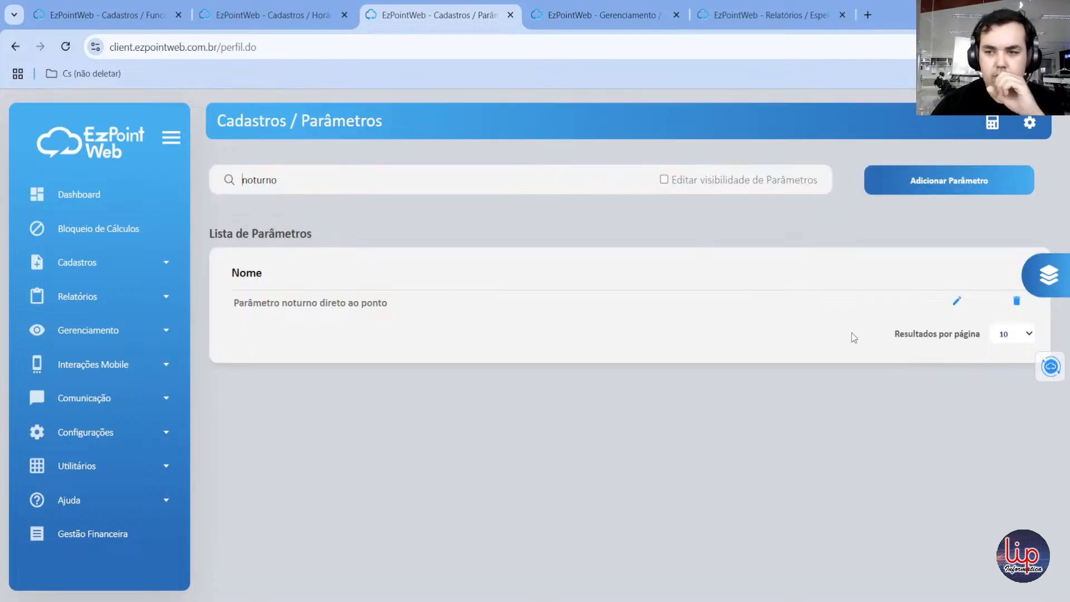
pyautogui.click(956, 301)
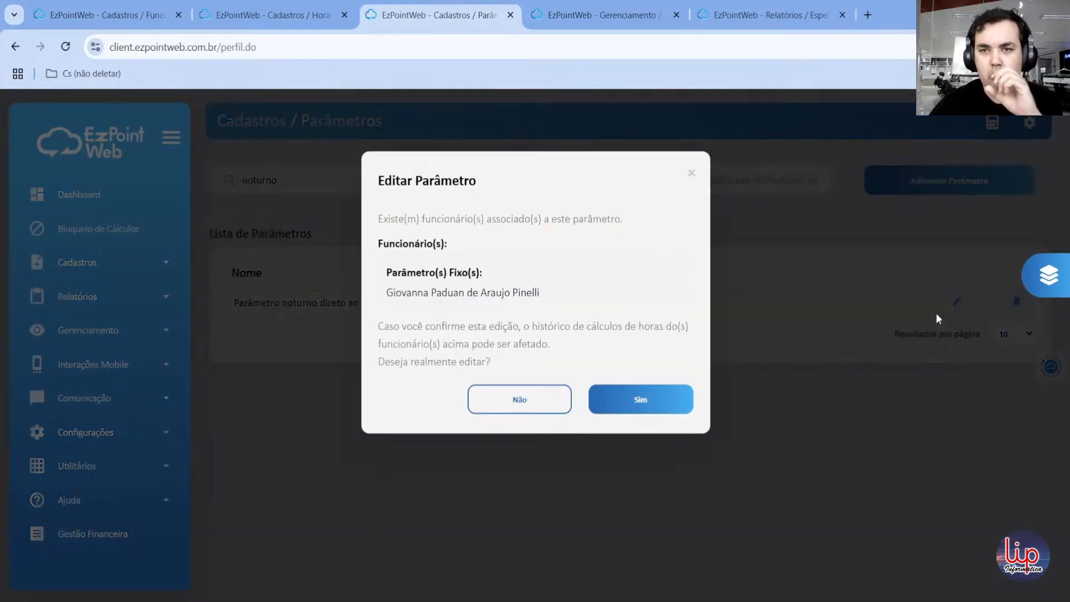
pyautogui.click(627, 408)
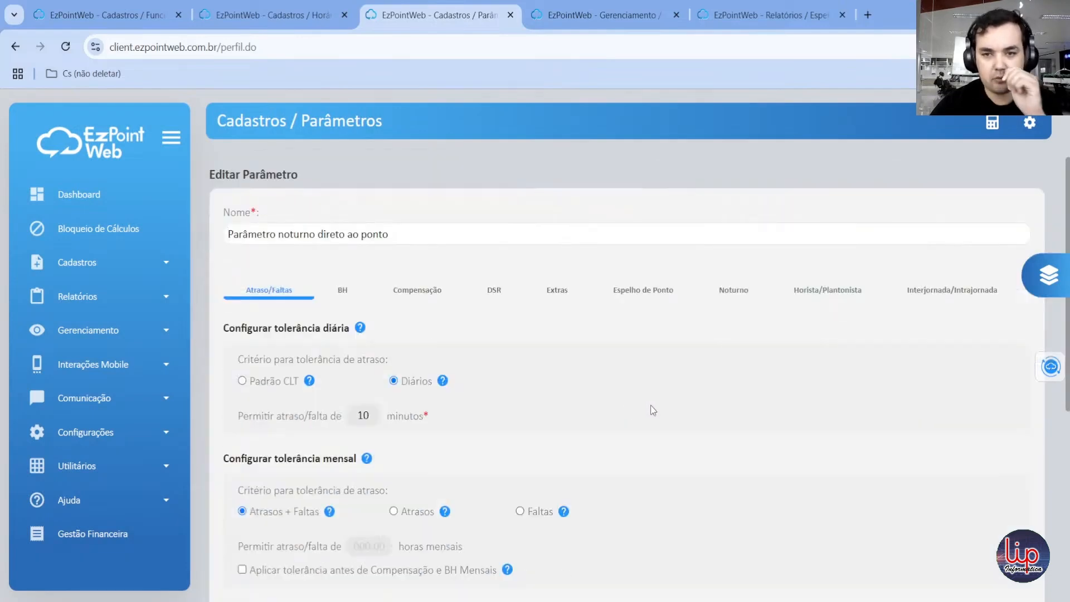
# - Enable "Sempre Somar Total Noturno (TN)" in the parameter's Noturno settings and read its help text
pyautogui.click(724, 299)
pyautogui.scroll(-1, 437, 510)
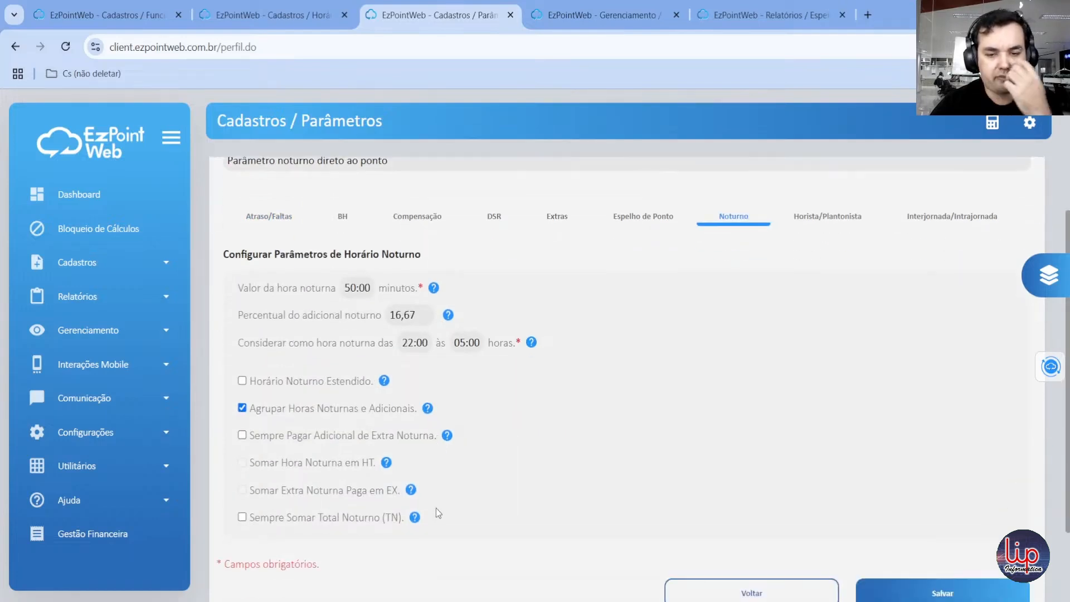
pyautogui.click(242, 517)
pyautogui.moveTo(416, 519)
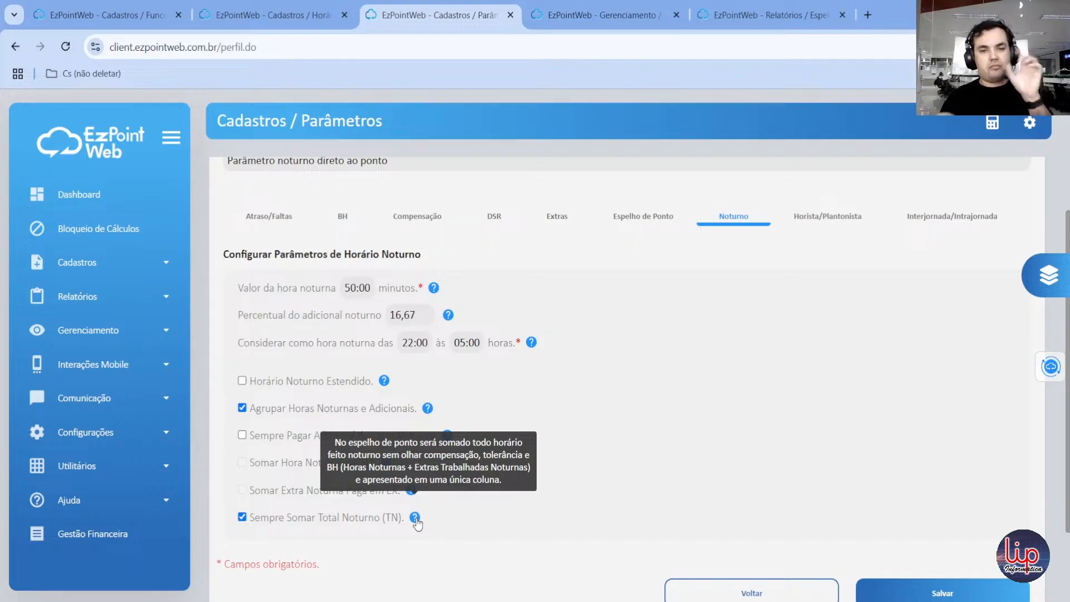
pyautogui.hotkey('ctrl', 'Tab')
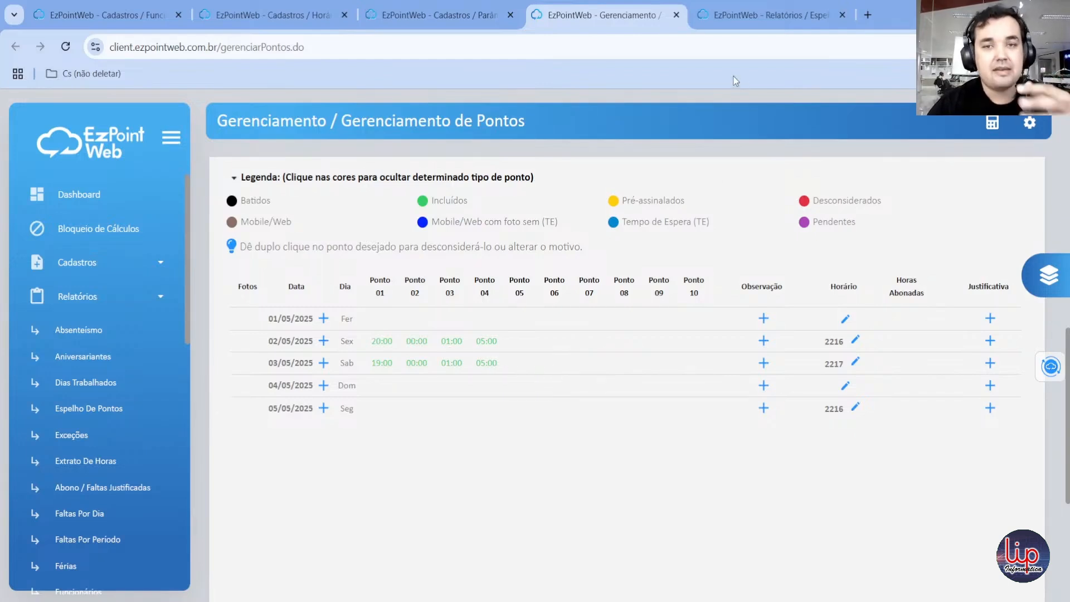
pyautogui.click(440, 13)
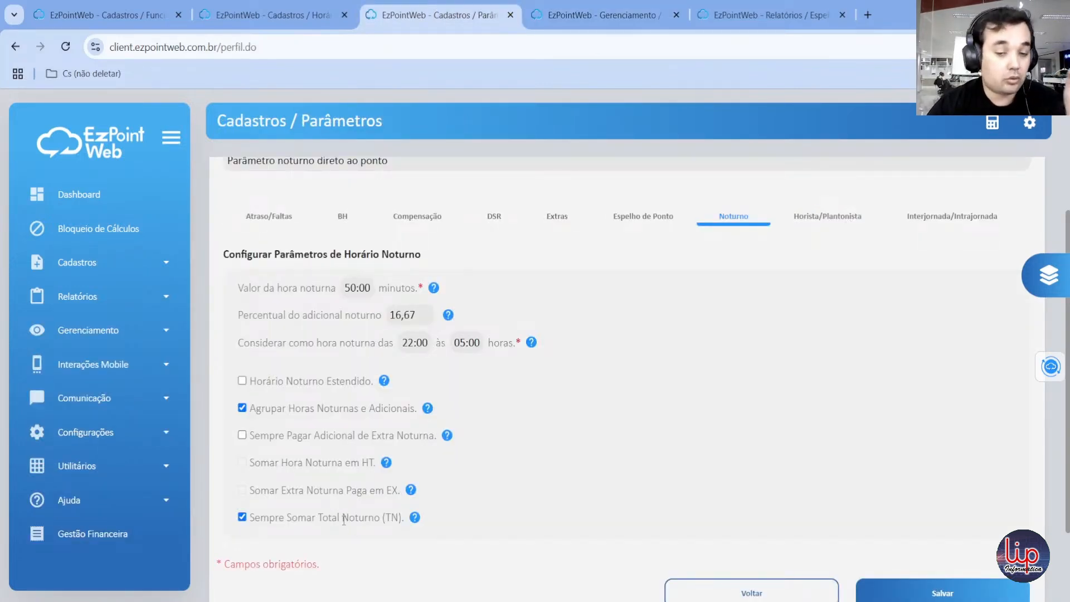
pyautogui.moveTo(415, 519)
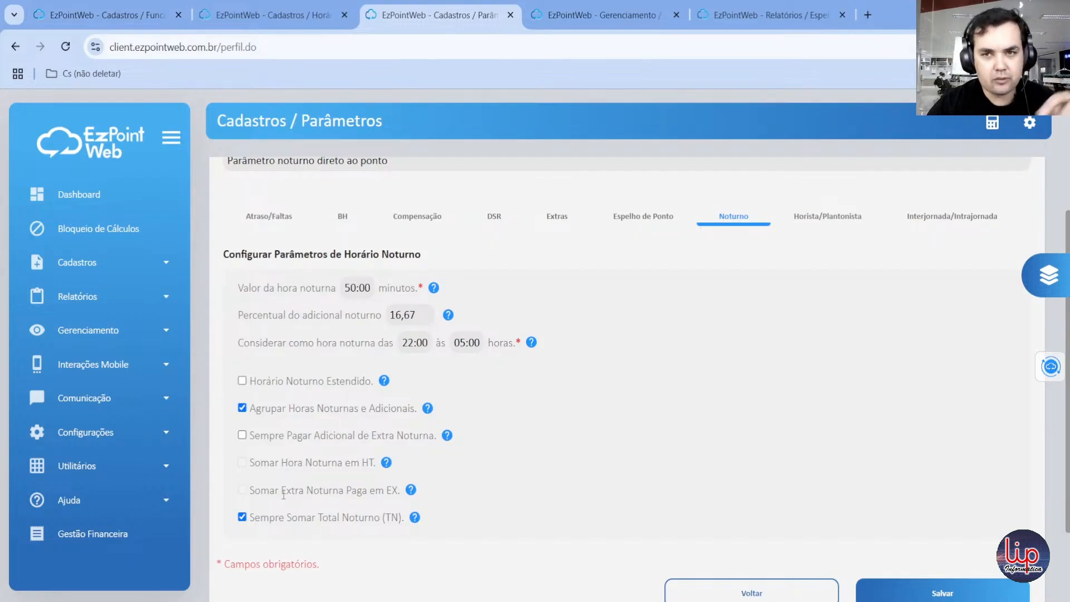
# - Open the Espelho de Pontos configuration in a separate browser tab and review the columns selected for the report
pyautogui.click(89, 434)
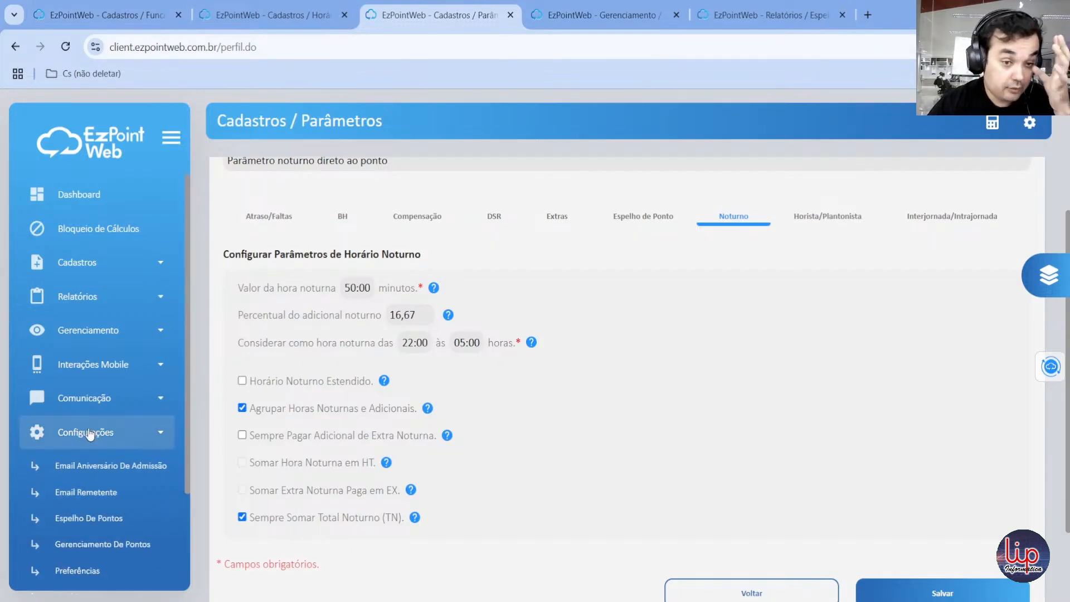
pyautogui.middleClick(92, 520)
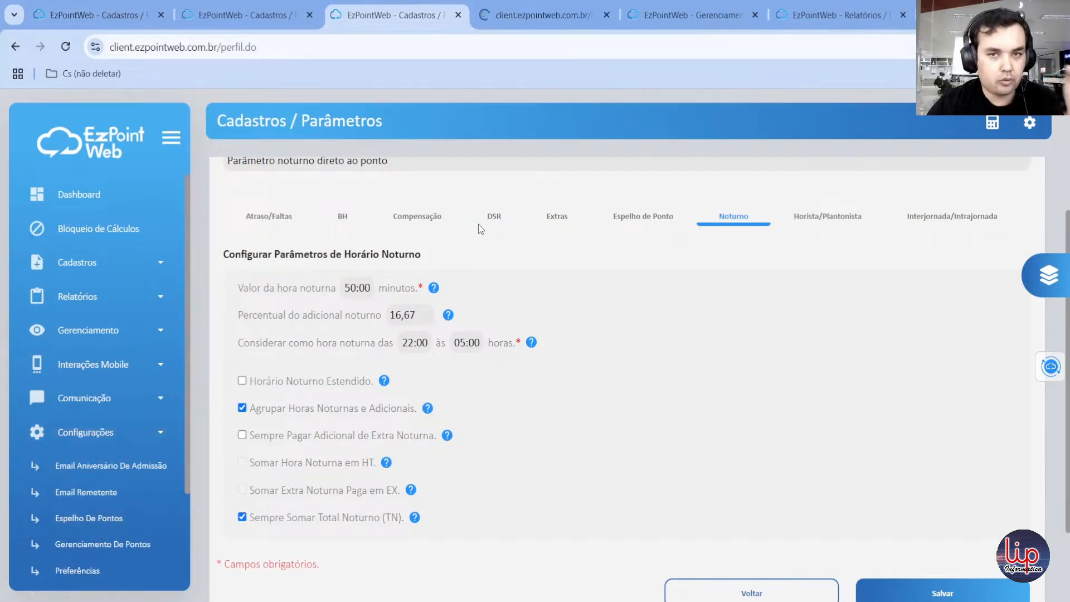
pyautogui.hotkey('ctrl', 'Tab')
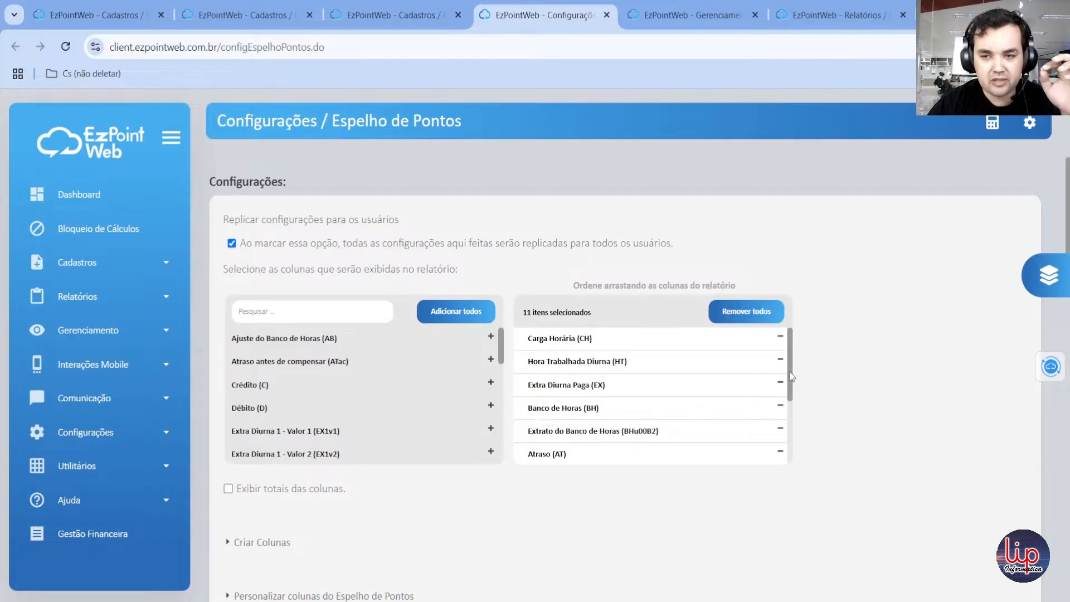
pyautogui.moveTo(791, 377); pyautogui.dragTo(800, 440)
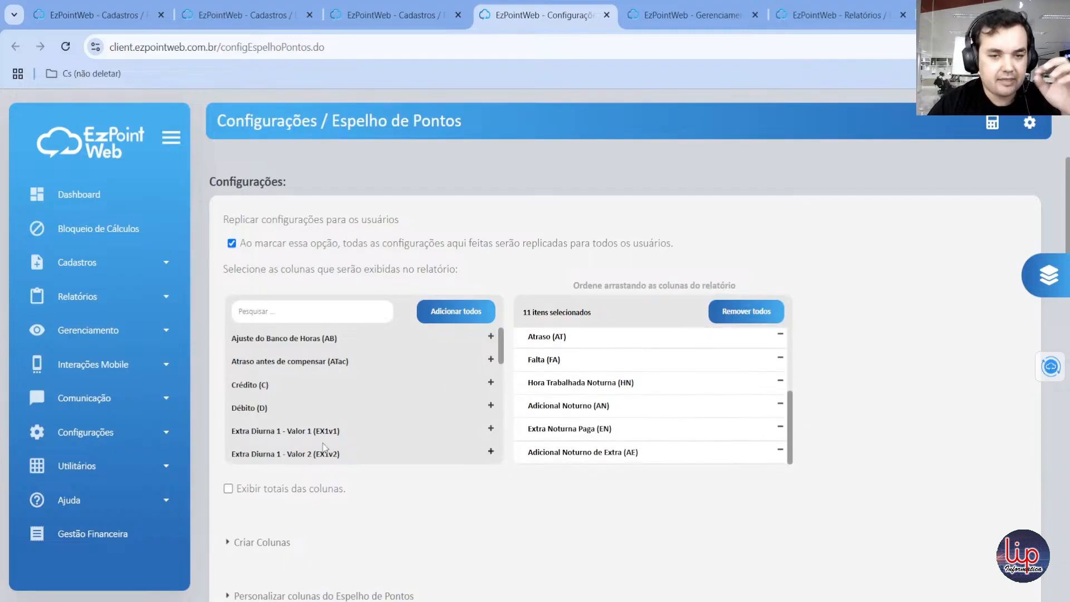
# - Find and add the "Total Noturno sem Tolerância (TN)" column to the selected report columns, and save the configuration
pyautogui.click(290, 318)
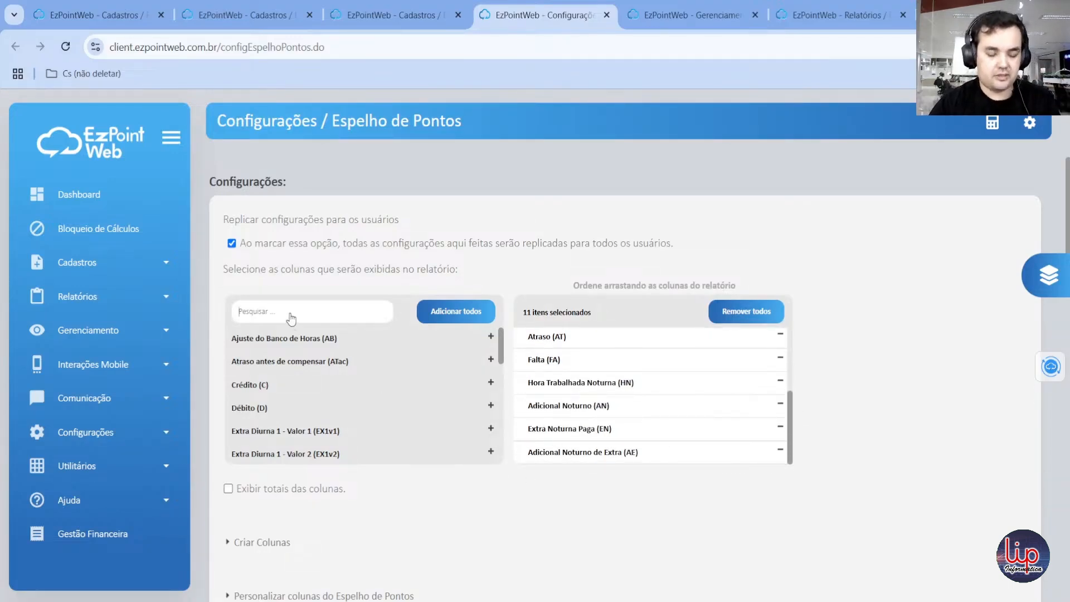
pyautogui.write('total')
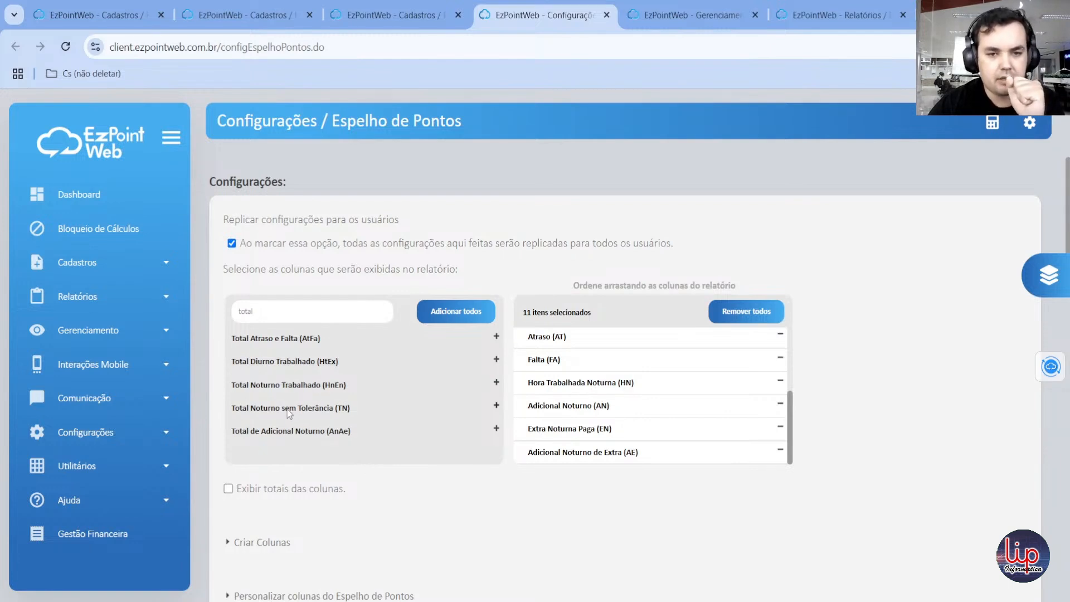
pyautogui.moveTo(259, 411); pyautogui.dragTo(552, 458)
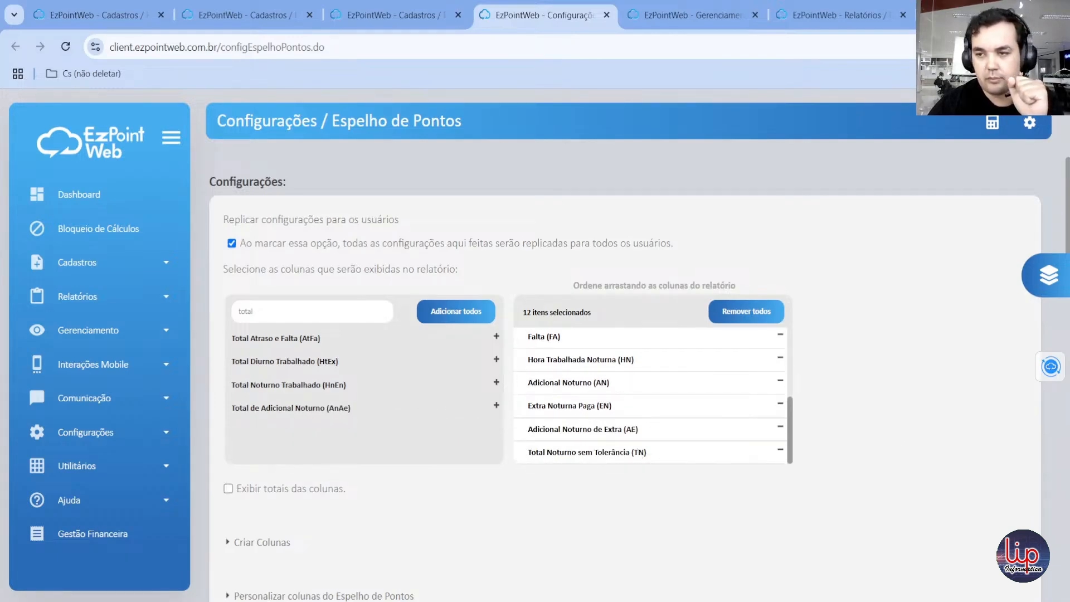
pyautogui.moveTo(1067, 224); pyautogui.dragTo(1066, 524)
pyautogui.scroll(-2, 1003, 529)
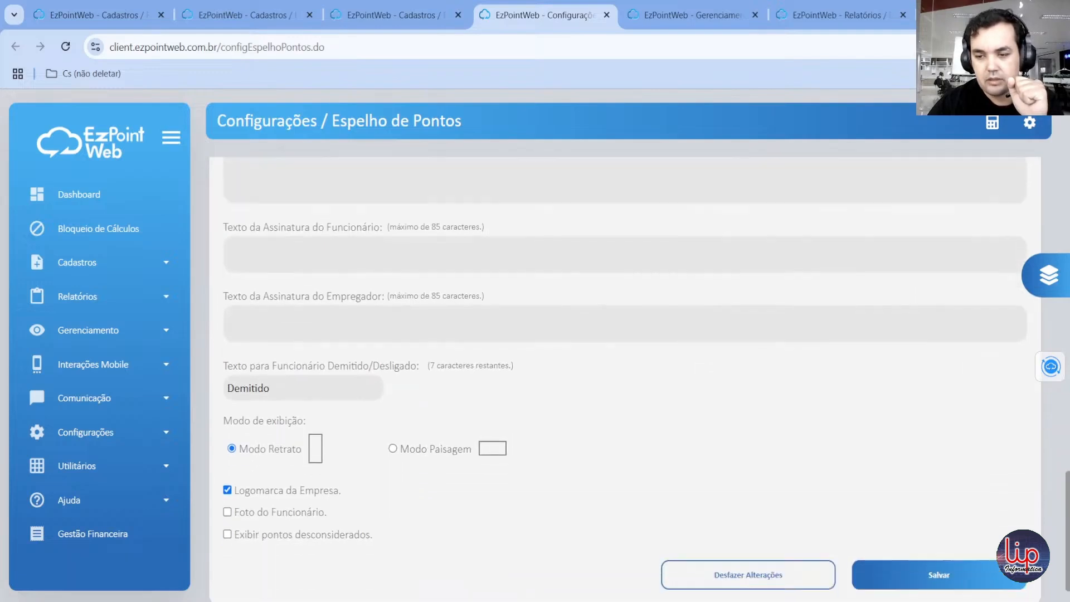
pyautogui.click(938, 536)
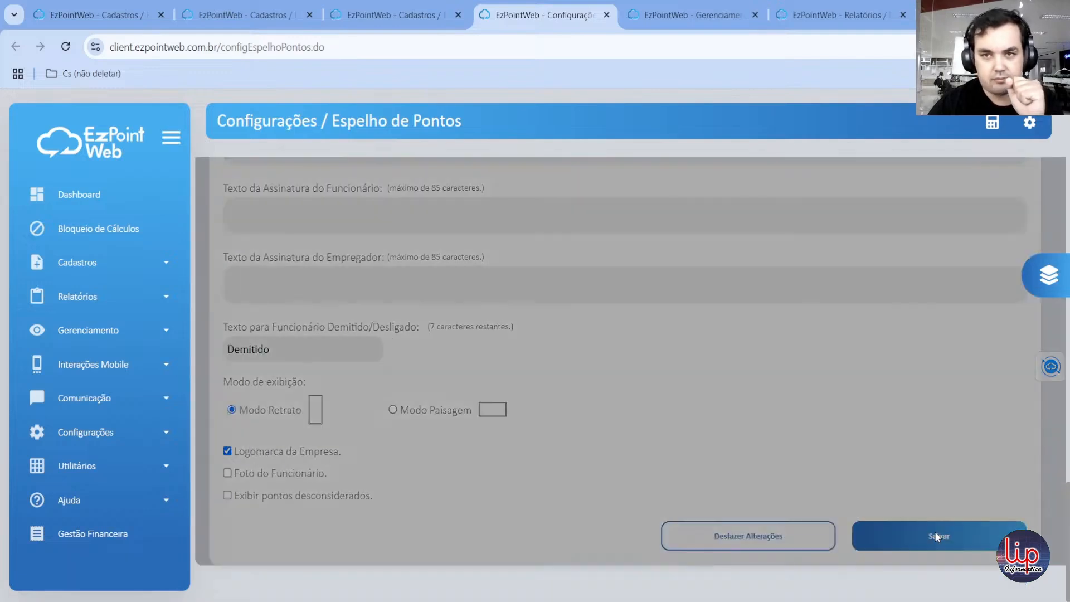
# - Return to the Espelho de Pontos report, generate it again and enlarge it to 150% to check the TN column
pyautogui.click(824, 8)
pyautogui.moveTo(1051, 246); pyautogui.dragTo(1046, 521)
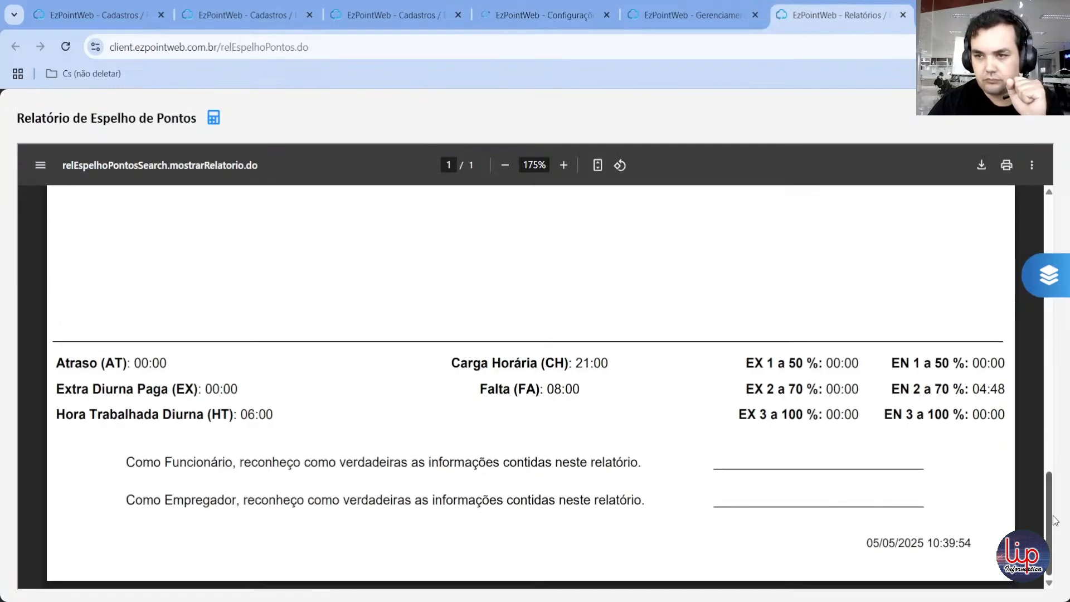
pyautogui.click(1051, 119)
pyautogui.click(939, 496)
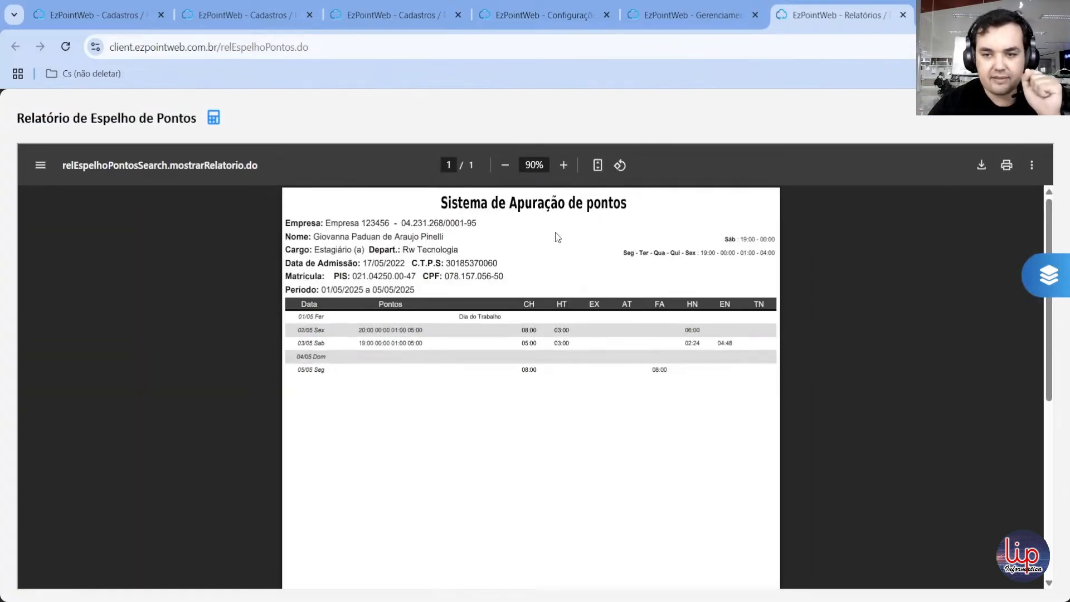
pyautogui.click(571, 169)
pyautogui.click(572, 172)
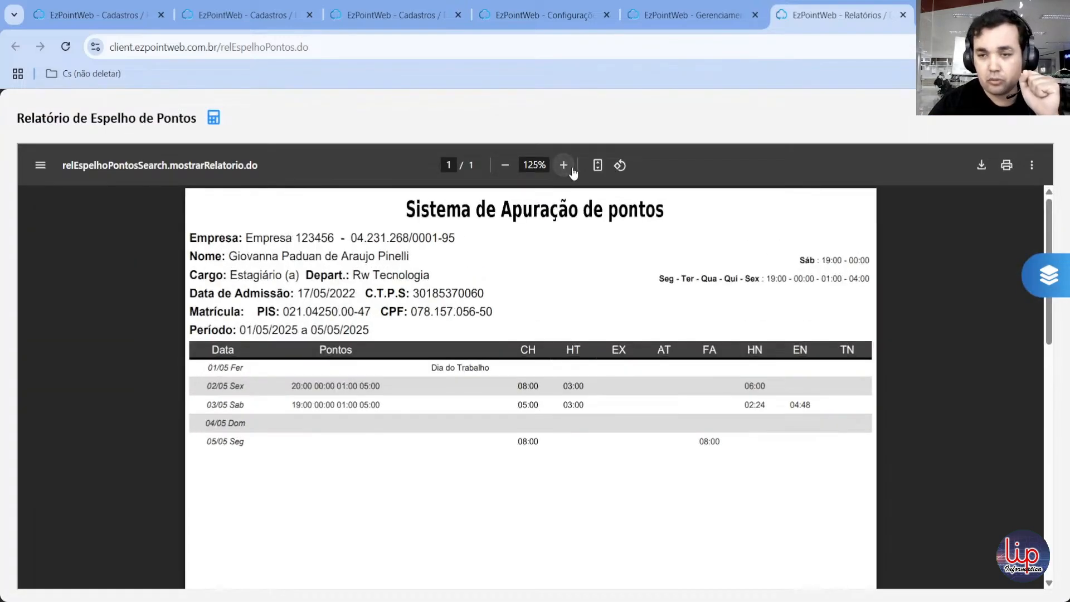
pyautogui.click(572, 172)
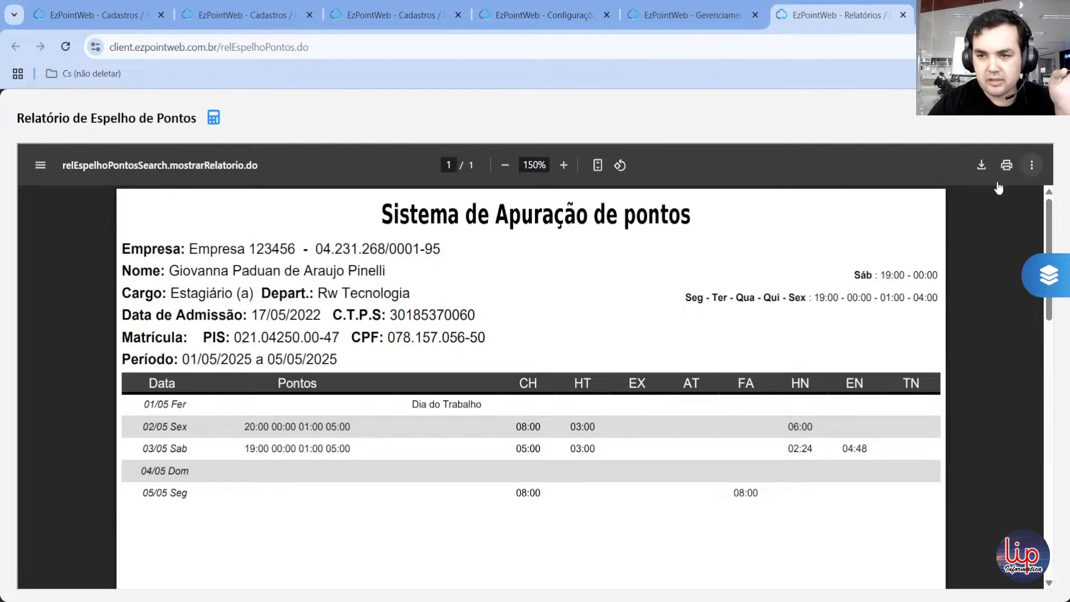
# - Close the report and open the Recalcular Horas utility in a separate browser tab
pyautogui.press('Escape')
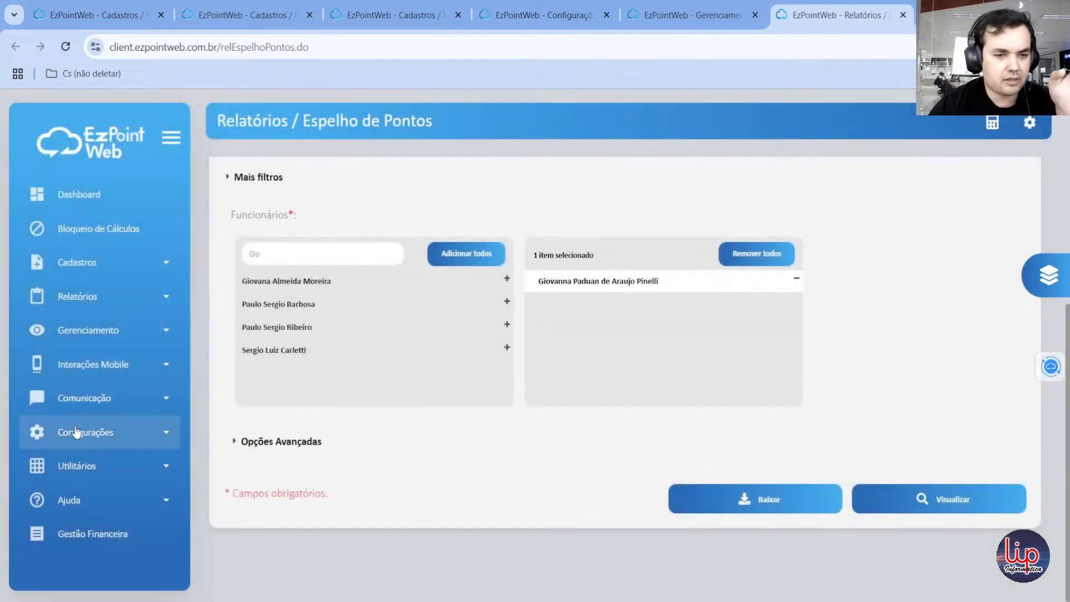
pyautogui.click(79, 466)
pyautogui.scroll(-4, 95, 458)
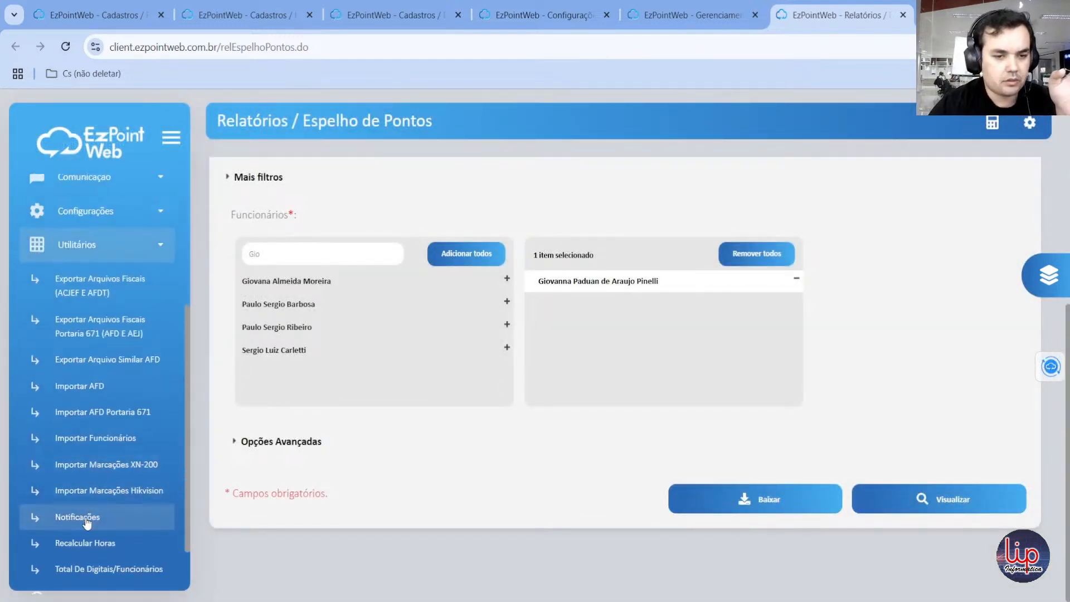
pyautogui.middleClick(139, 512)
pyautogui.click(819, 15)
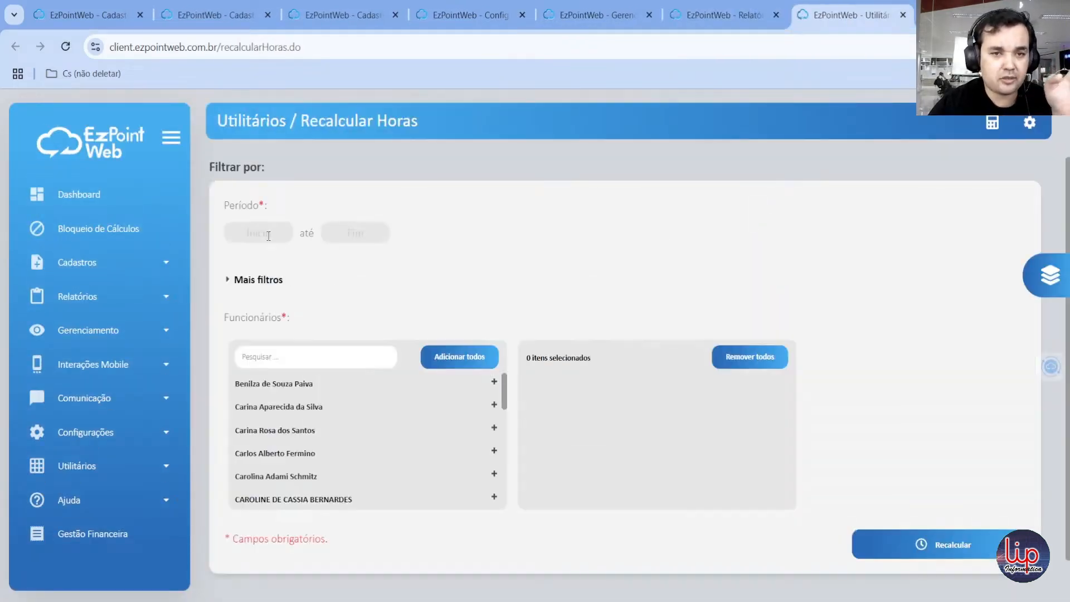
# - Recalculate the reviewed employee's hours for the period 01/05/2025 to 05/05/2025
pyautogui.click(259, 233)
pyautogui.click(354, 299)
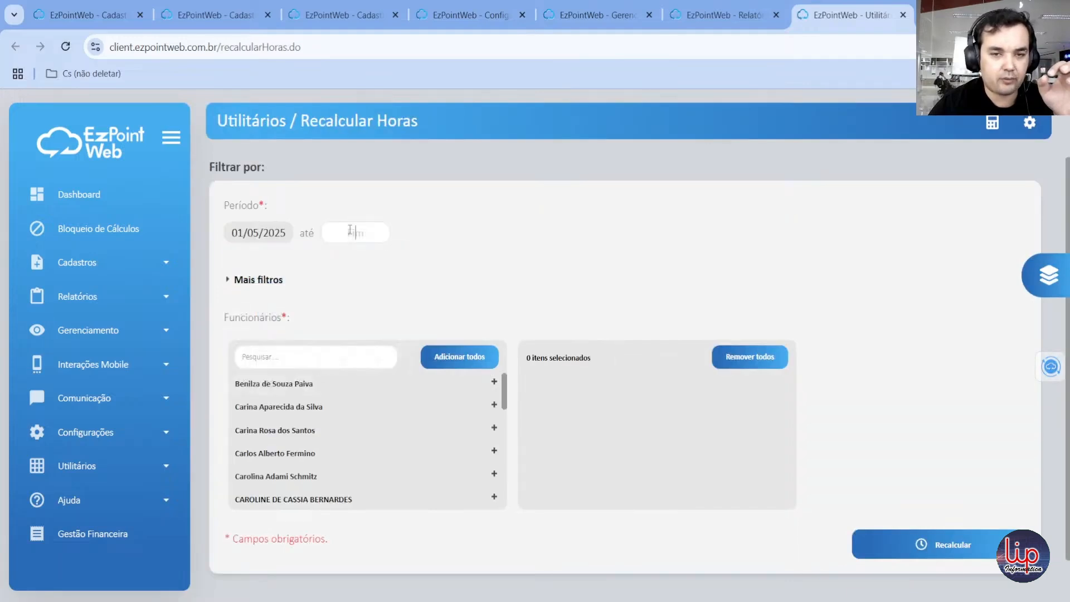
pyautogui.click(375, 326)
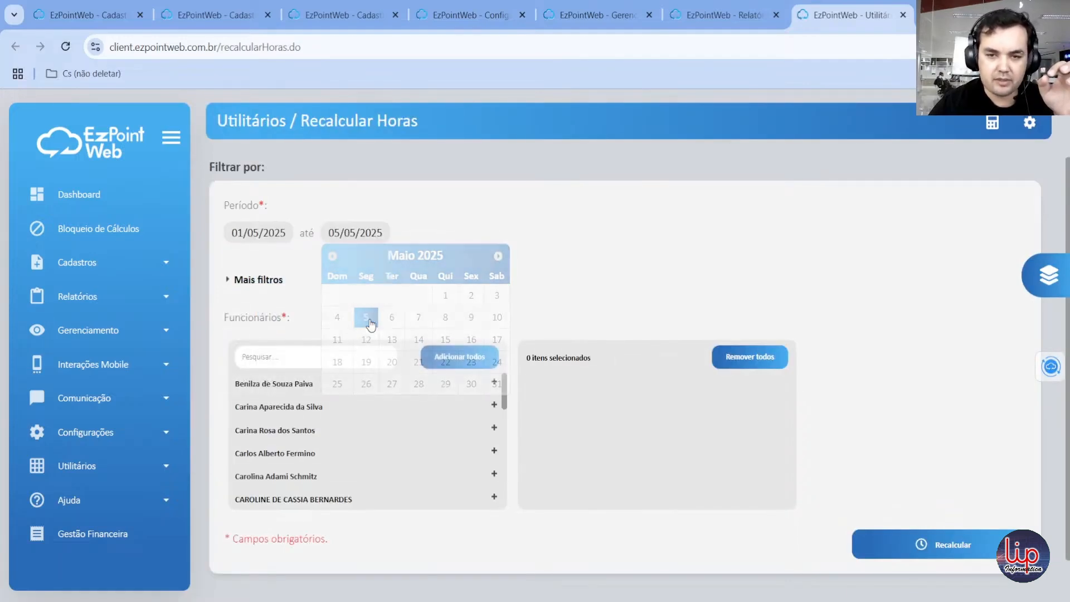
pyautogui.click(323, 359)
pyautogui.write('Gio')
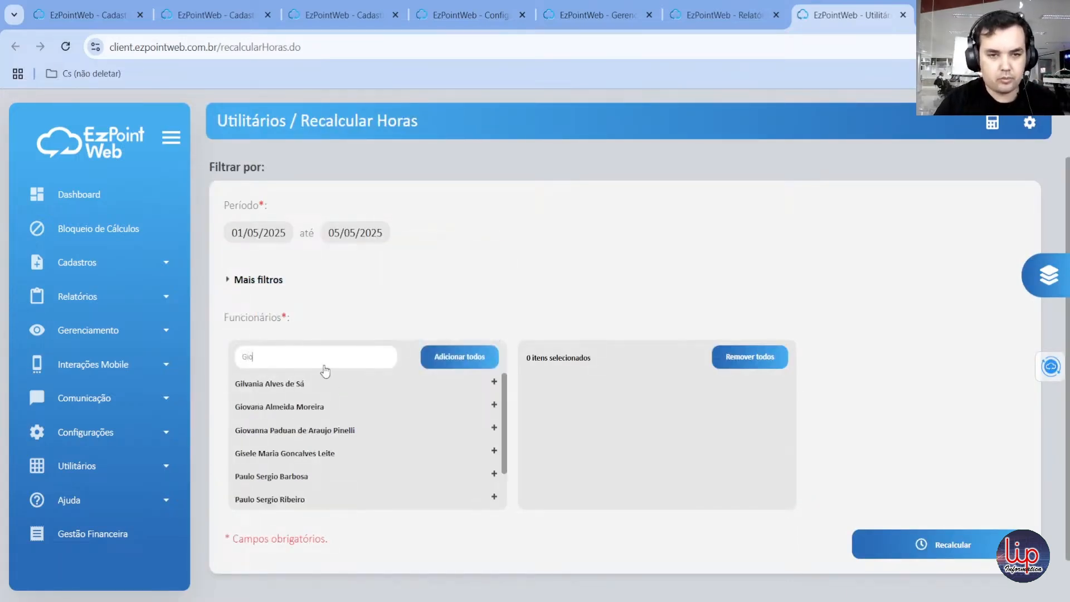
pyautogui.click(500, 405)
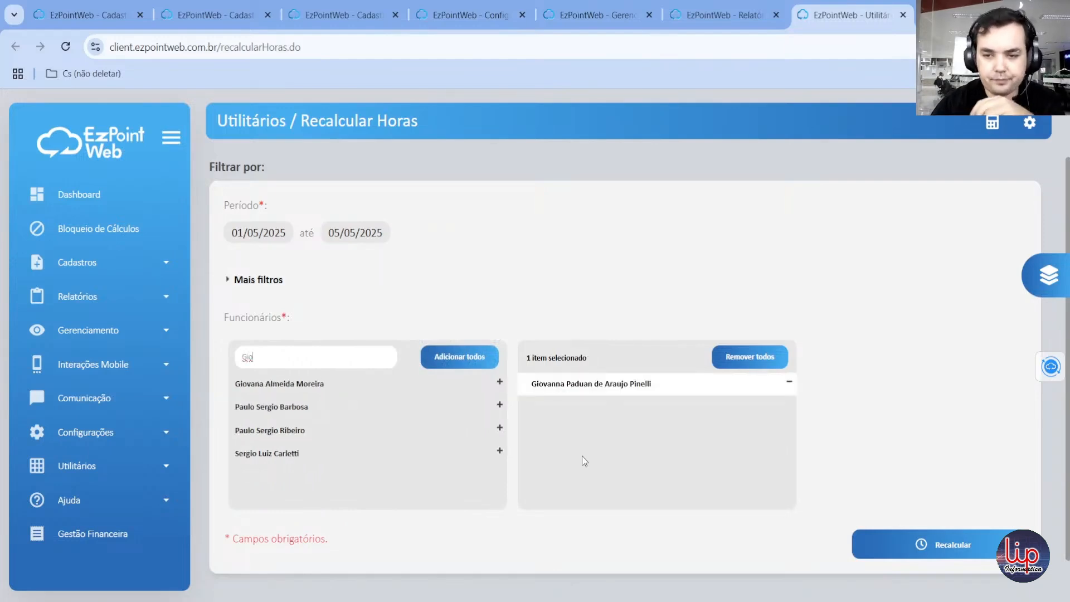
pyautogui.click(939, 549)
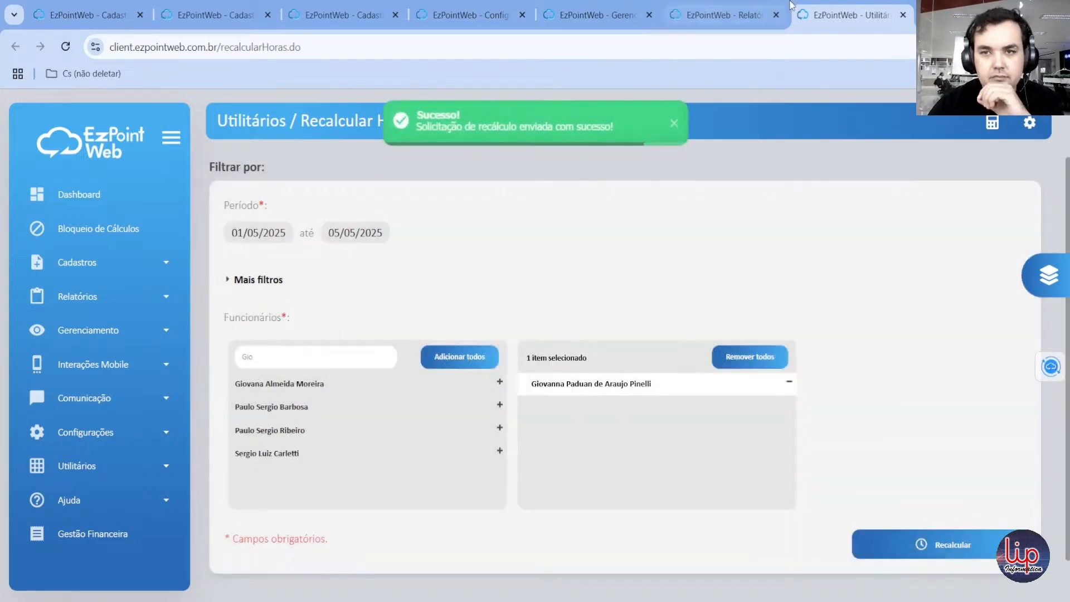
# - Generate the Espelho de Pontos again to check the TN column, and return to Recalcular Horas
pyautogui.click(735, 6)
pyautogui.click(940, 489)
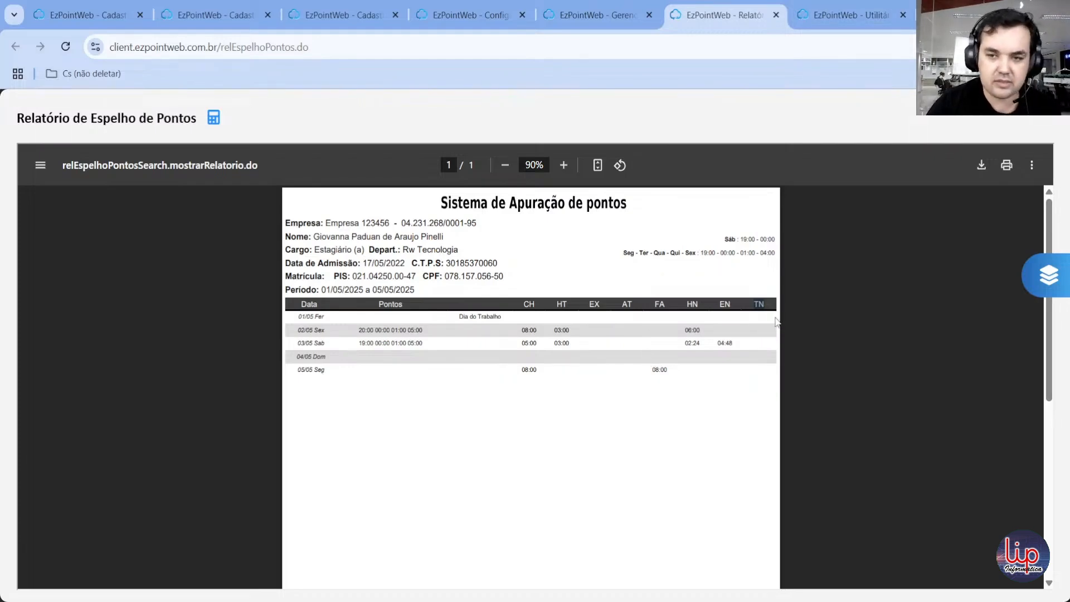
pyautogui.click(838, 5)
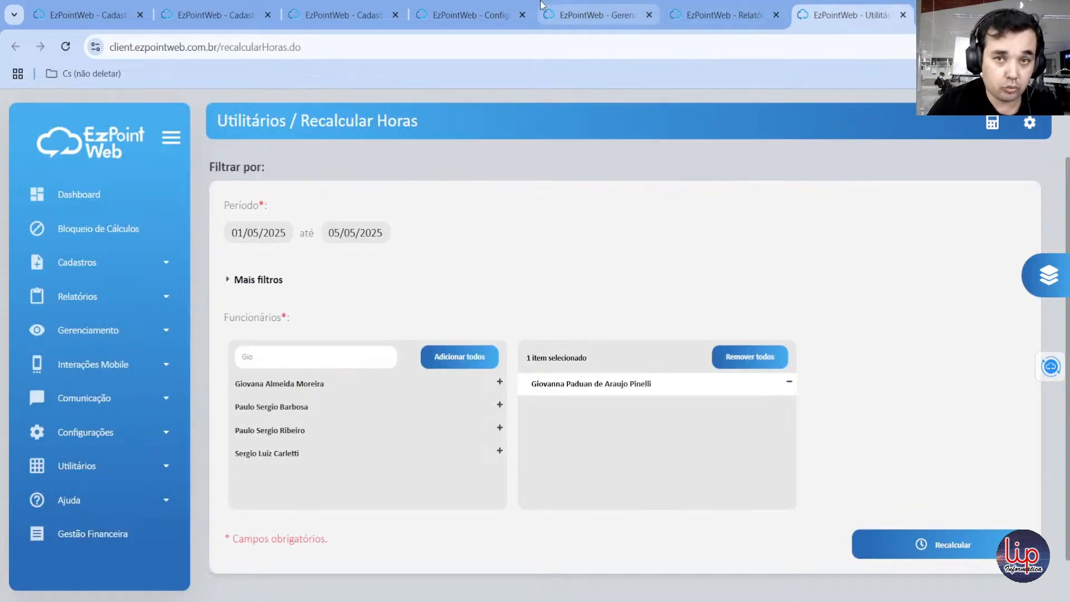
# - In the night parameter, disable Agrupar Horas Noturnas e Adicionais and Sempre Somar Total Noturno (TN), and save the changes effective from 1 May 2025
pyautogui.click(470, 8)
pyautogui.click(338, 8)
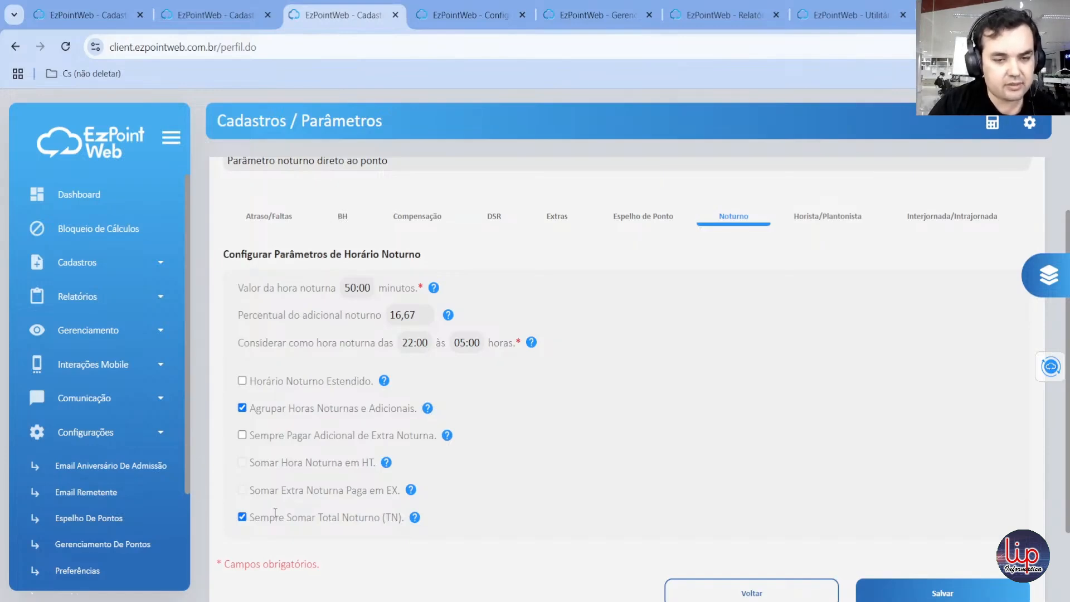
pyautogui.click(242, 407)
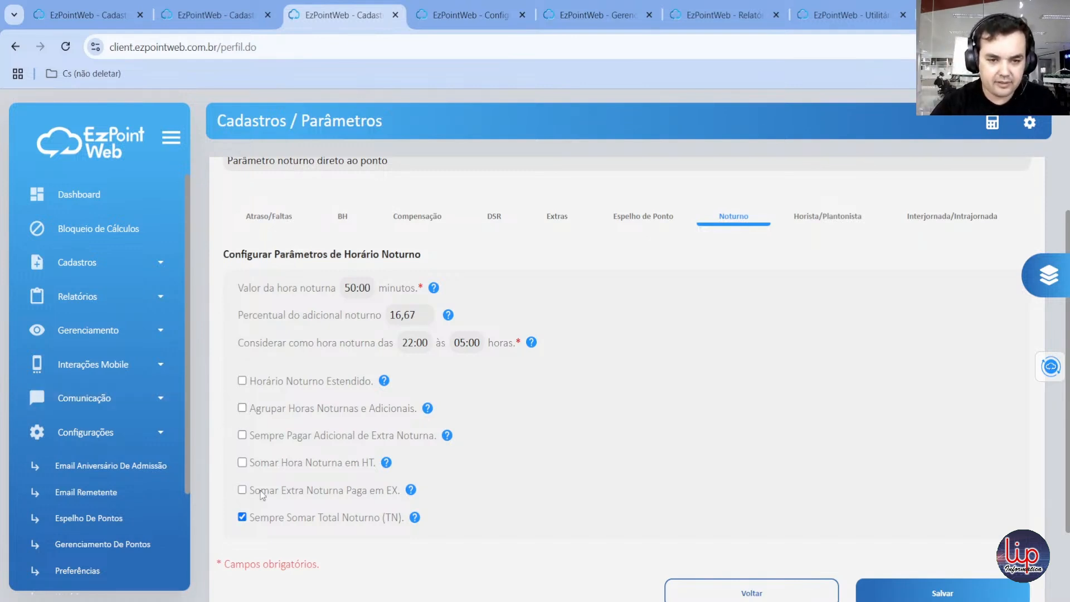
pyautogui.click(242, 516)
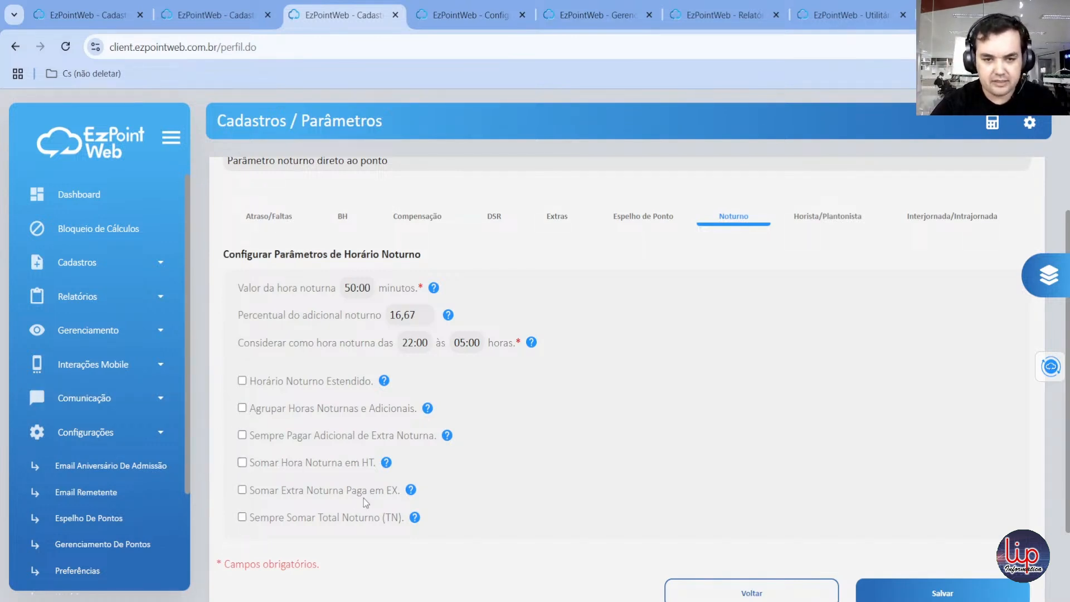
pyautogui.click(962, 592)
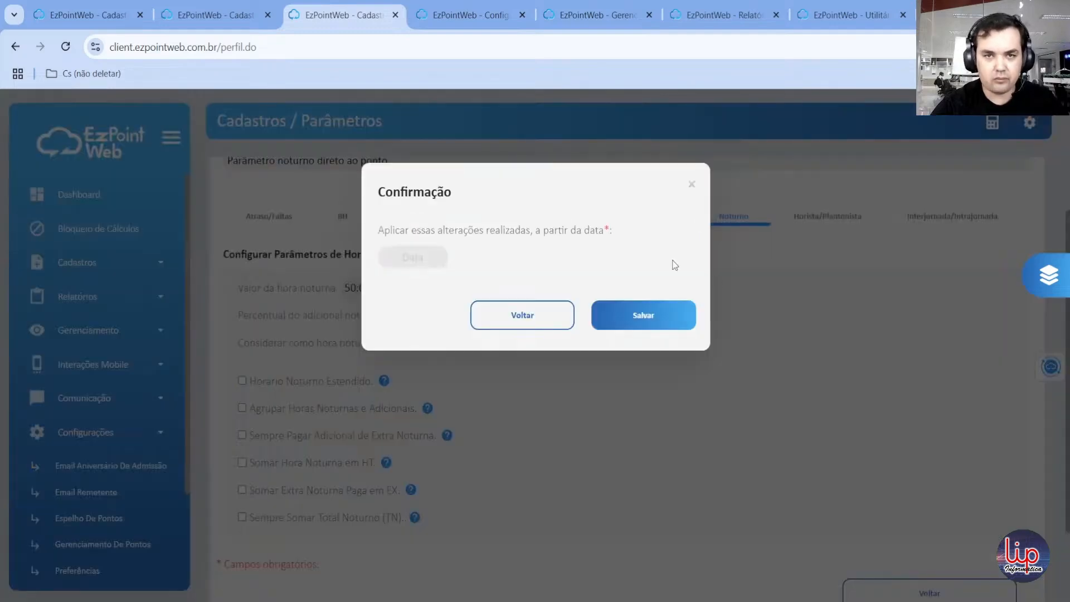
pyautogui.click(412, 256)
pyautogui.click(500, 318)
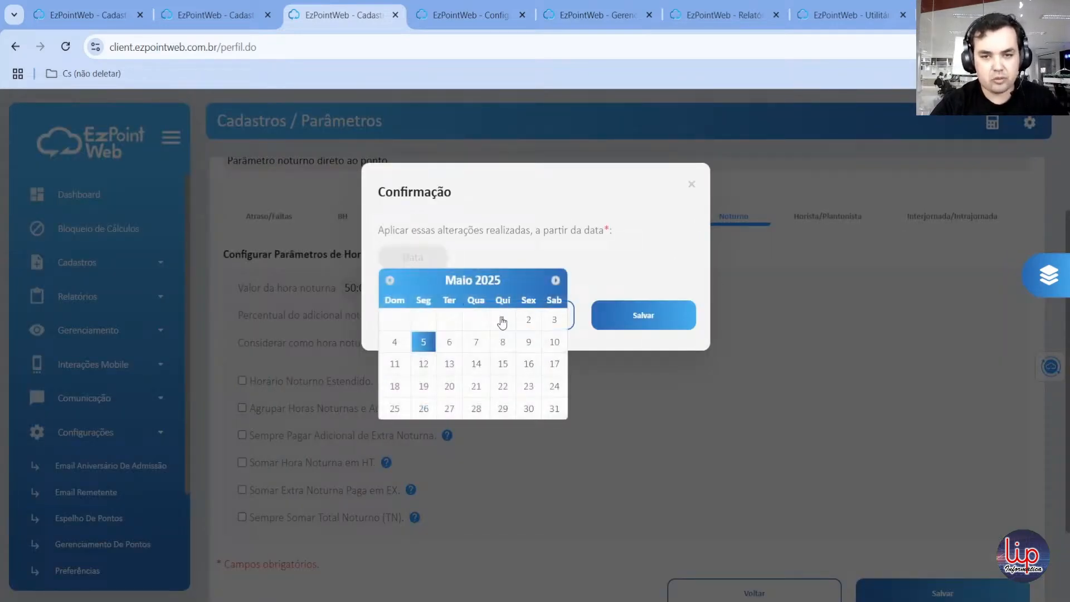
pyautogui.click(651, 311)
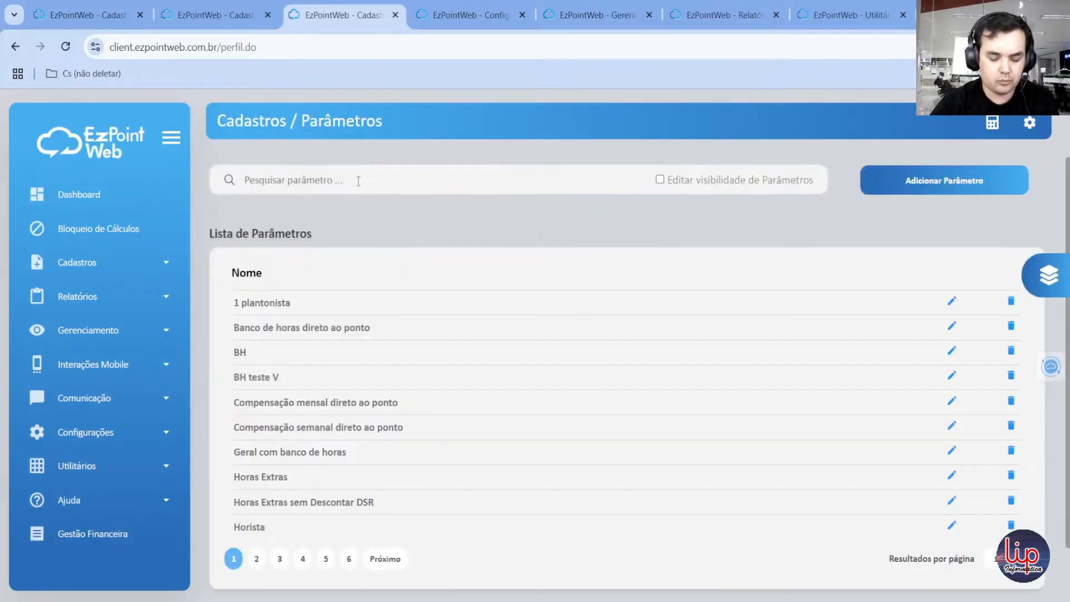
# - Search the parameters for "noturno" and reopen the Noturno settings of "Parâmetro noturno direto ao ponto" for editing
pyautogui.write('noturno')
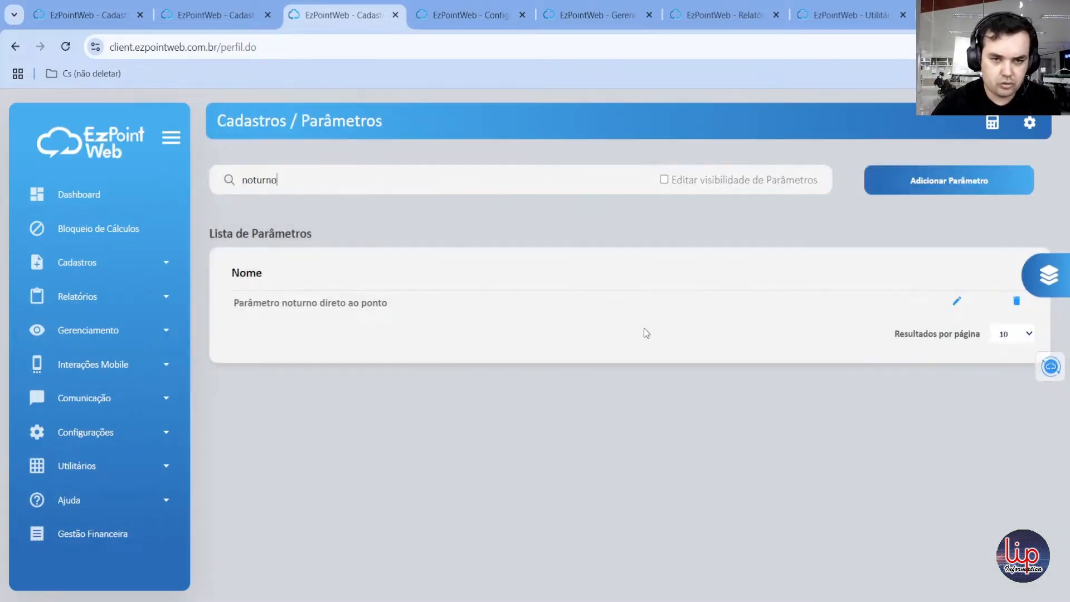
pyautogui.click(957, 301)
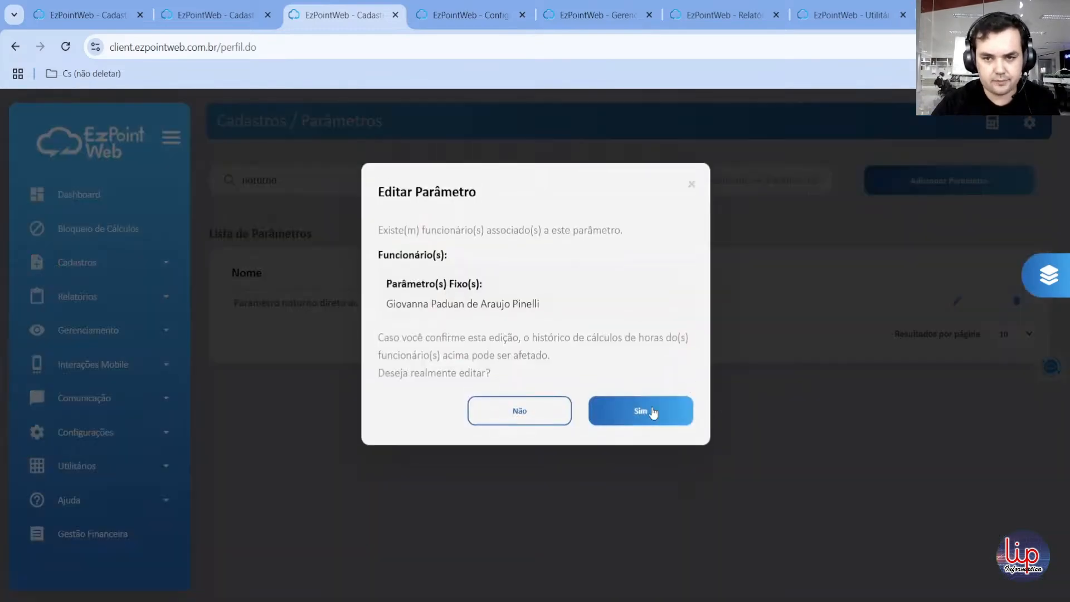
pyautogui.click(654, 408)
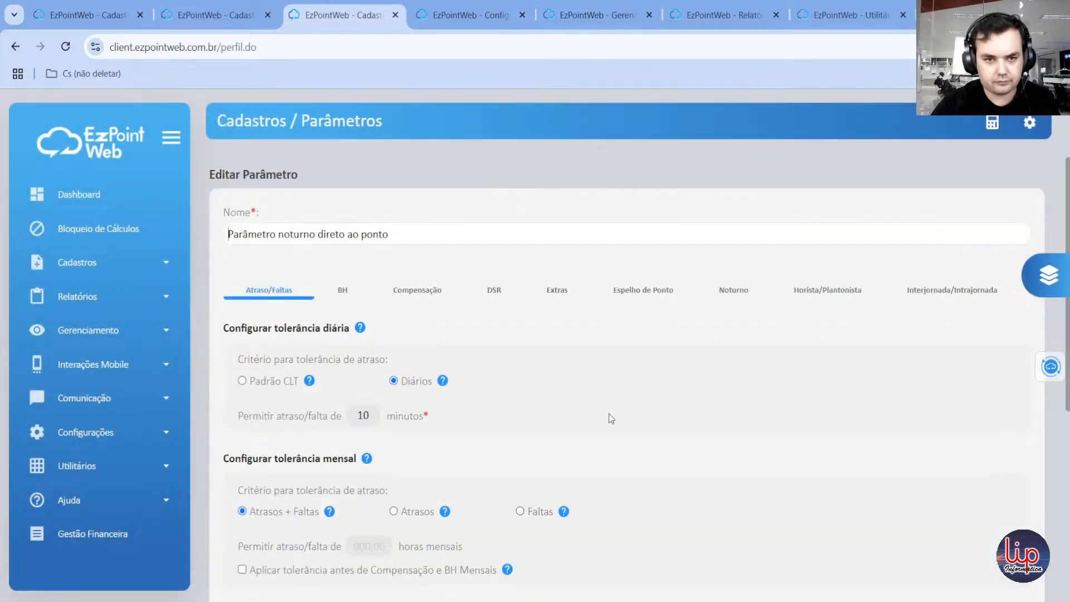
pyautogui.scroll(-5, 524, 430)
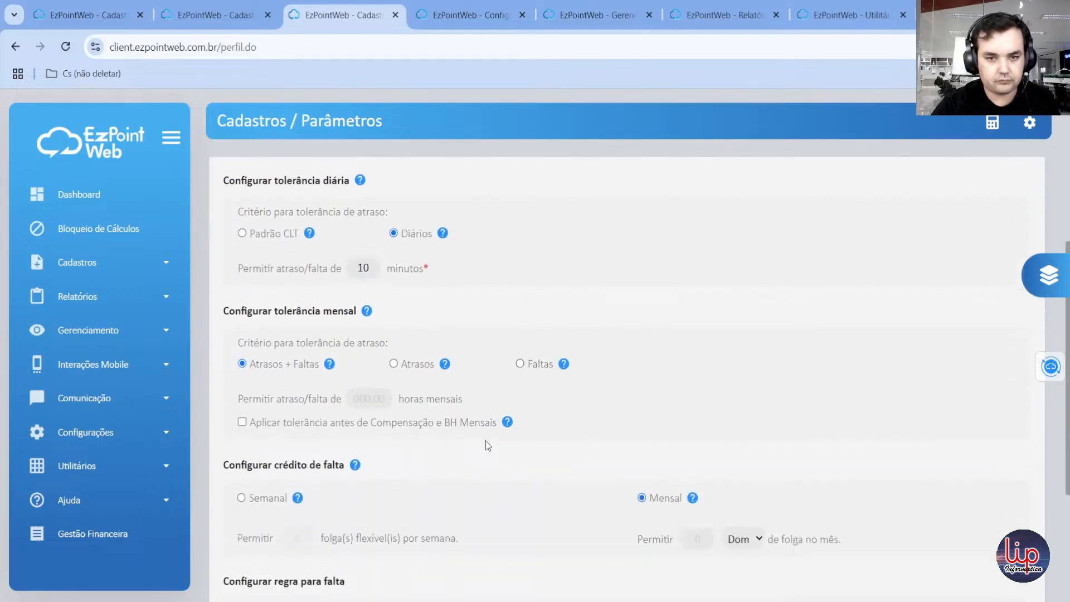
pyautogui.scroll(4, 495, 440)
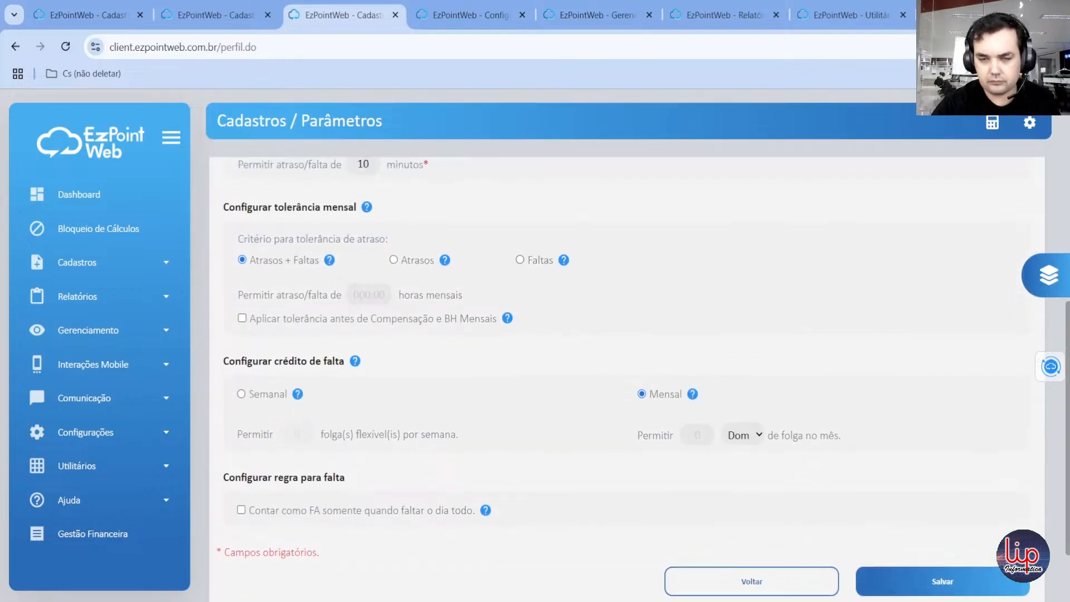
pyautogui.scroll(1, 845, 282)
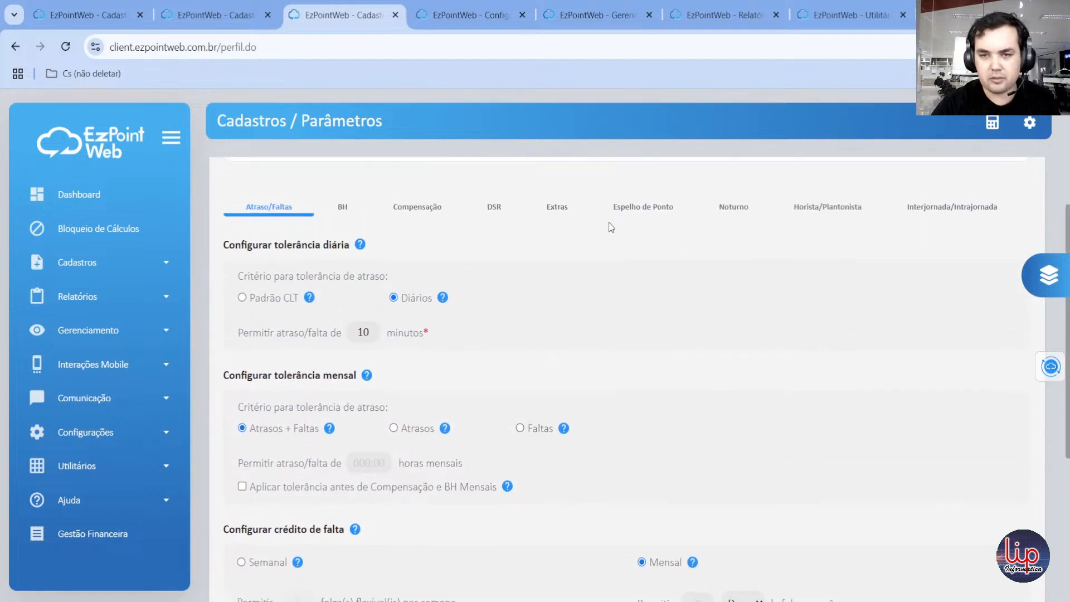
pyautogui.click(729, 212)
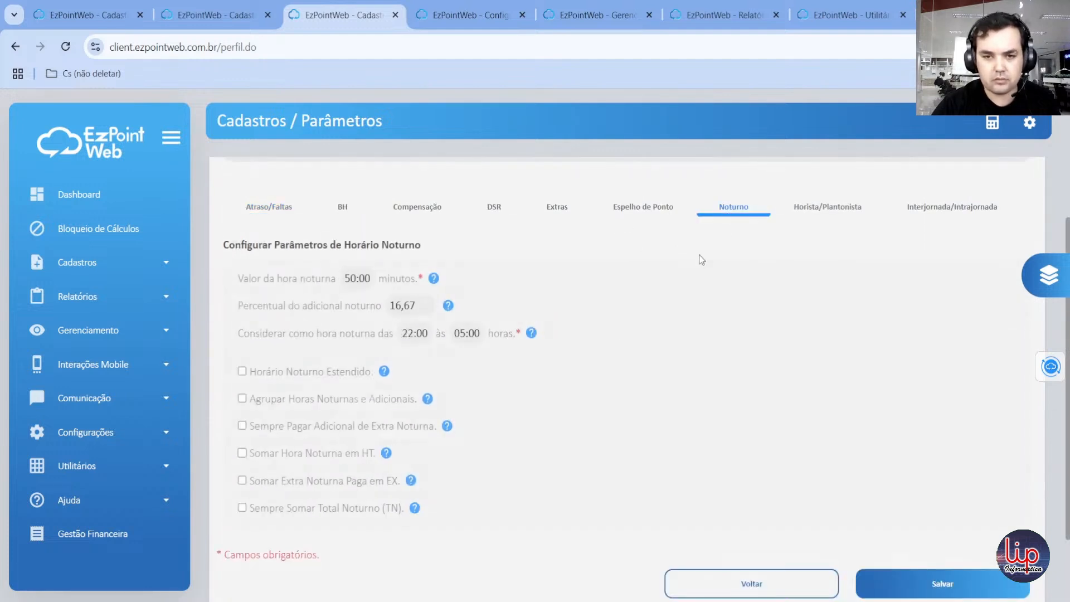
# - Enable Sempre Somar Total Noturno (TN) and save the parameter with the change applied from 1 May 2025
pyautogui.click(257, 508)
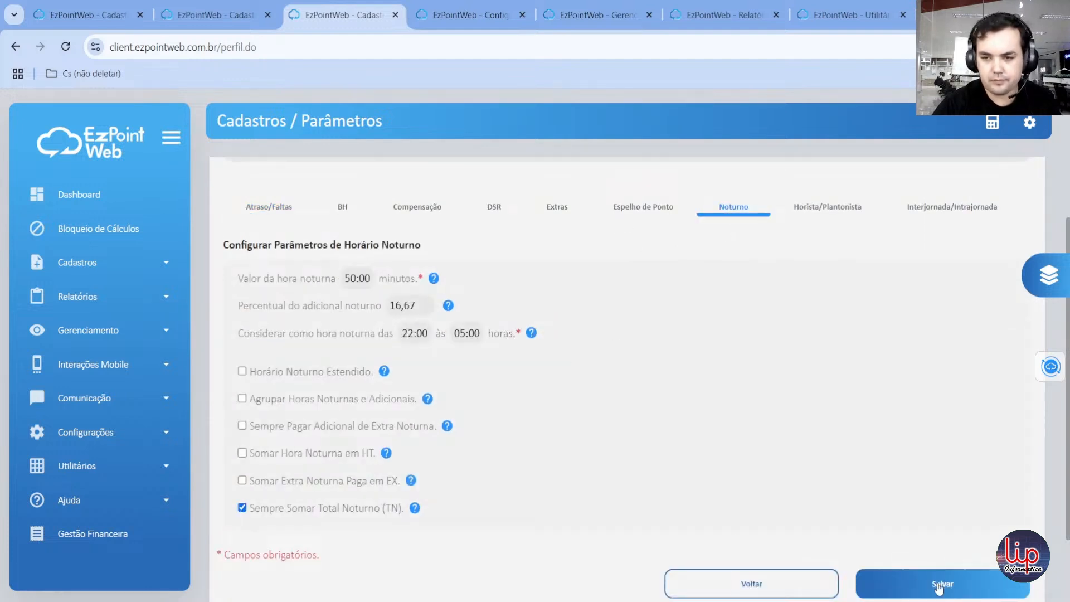
pyautogui.click(942, 583)
pyautogui.click(419, 257)
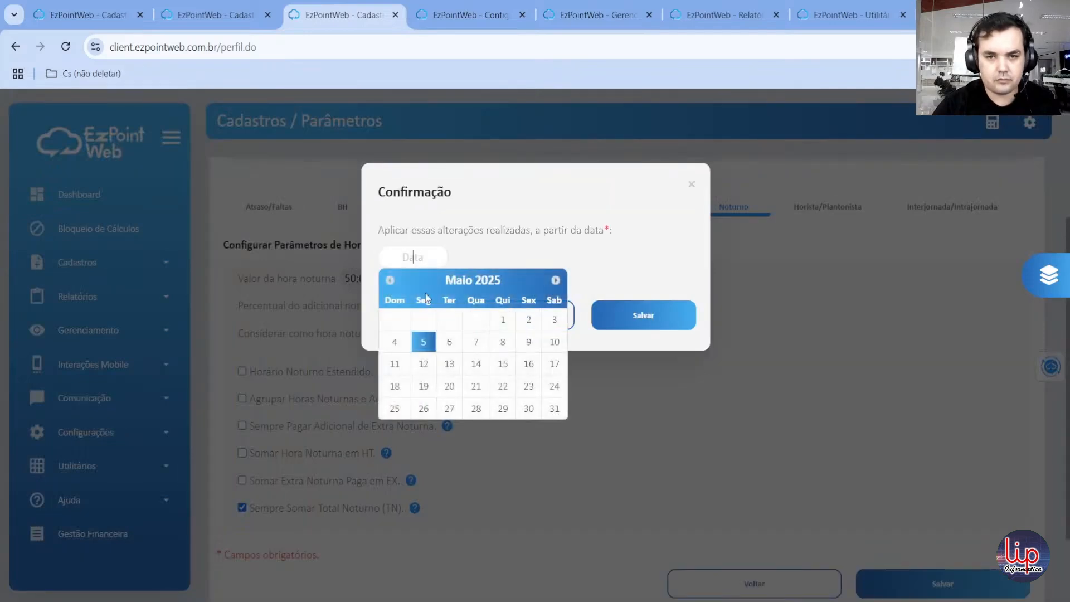
pyautogui.click(506, 318)
pyautogui.click(659, 321)
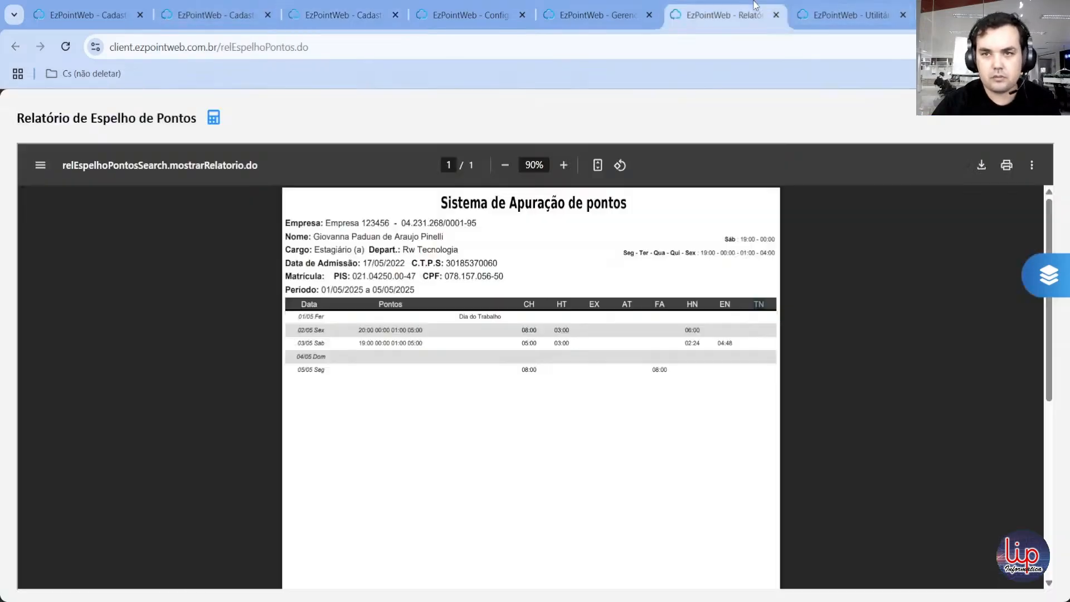
# - Close the old Espelho de Pontos report, generate it again and enlarge it to 175%
pyautogui.click(719, 15)
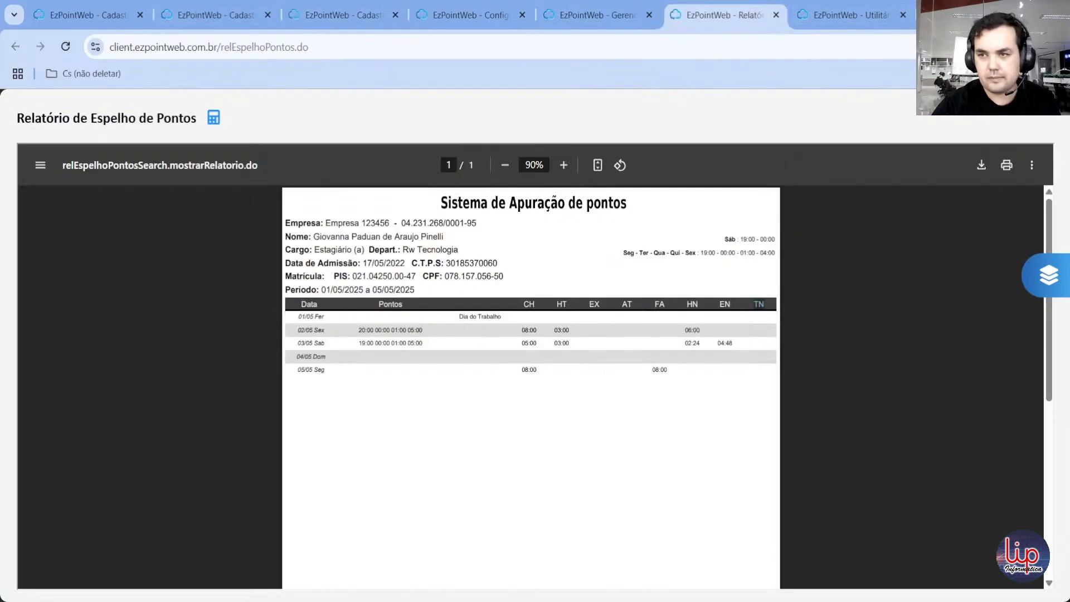
pyautogui.click(1057, 121)
pyautogui.click(939, 512)
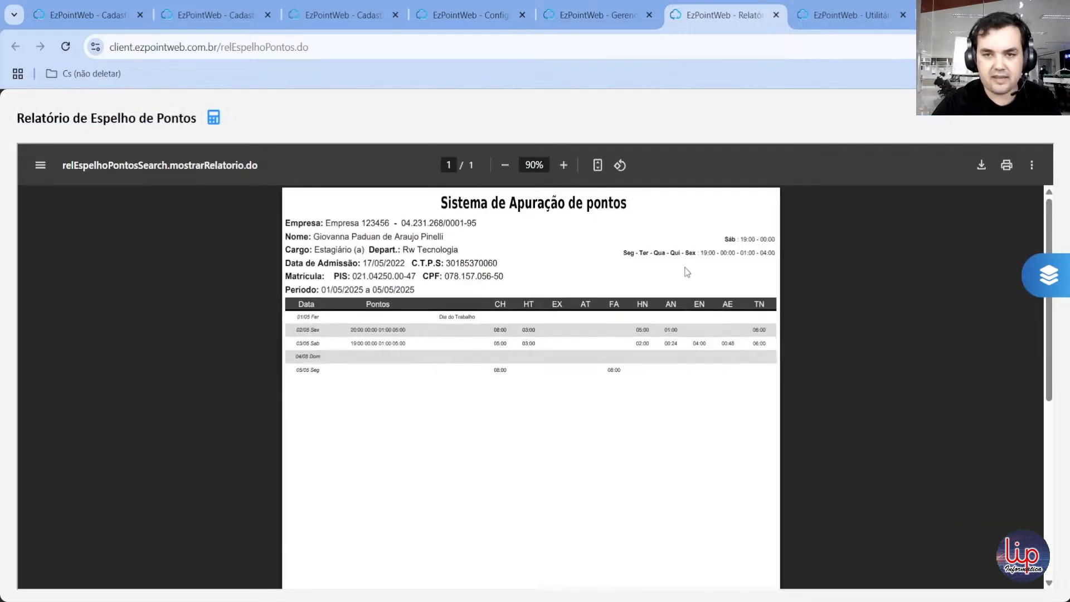
pyautogui.click(563, 165)
pyautogui.click(562, 165)
pyautogui.click(562, 165)
pyautogui.click(562, 164)
pyautogui.click(562, 165)
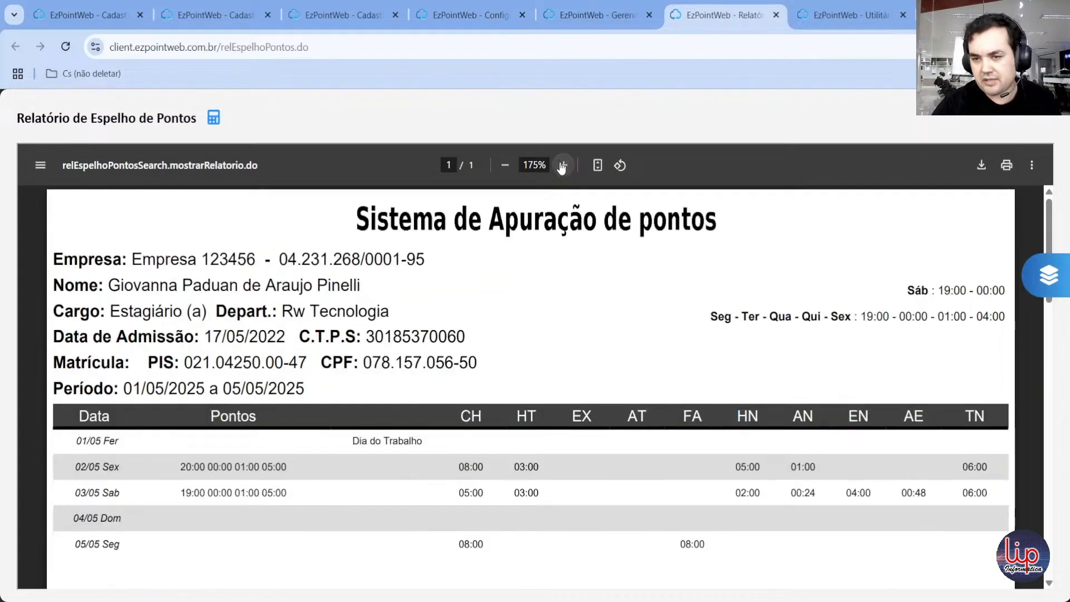
pyautogui.scroll(-1, 985, 459)
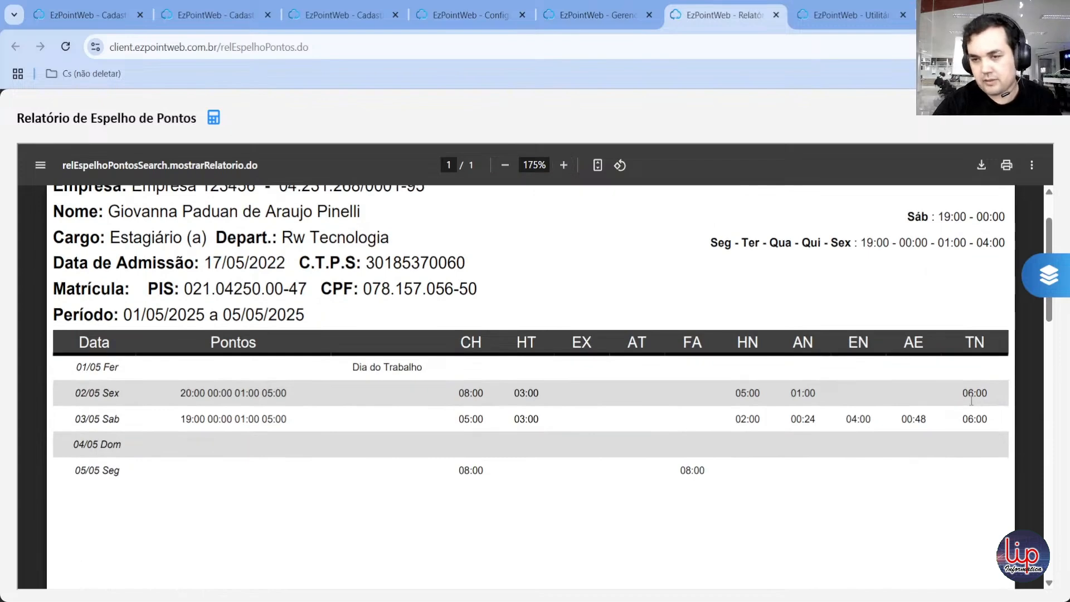
# - Examine the TN column values for 02/05 and 03/05 against the HN and AN columns
pyautogui.moveTo(962, 393); pyautogui.dragTo(1000, 408)
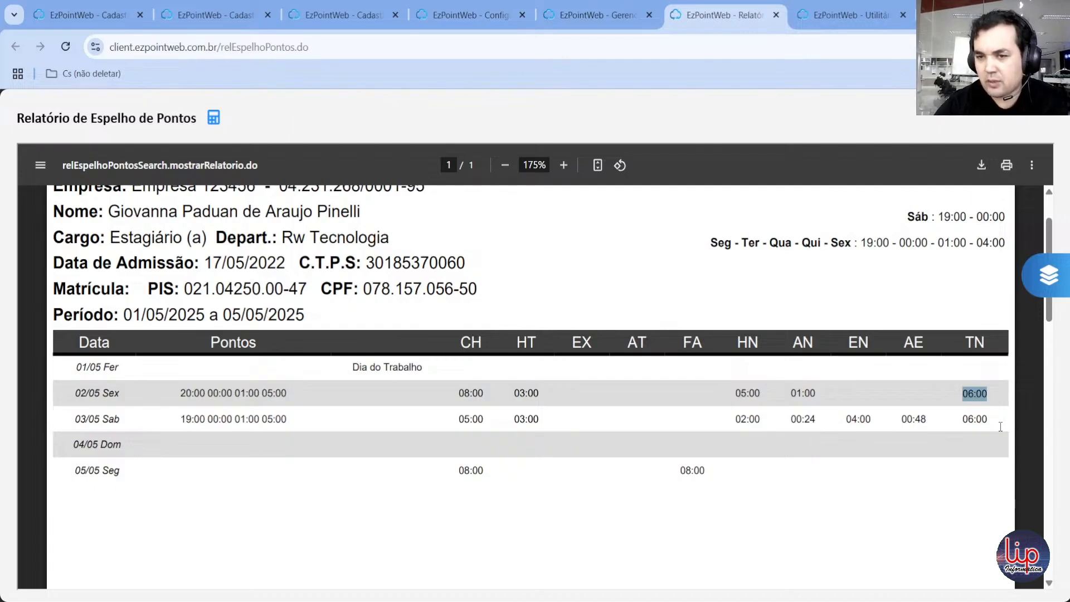
pyautogui.moveTo(733, 335); pyautogui.dragTo(815, 340)
pyautogui.moveTo(966, 346); pyautogui.dragTo(985, 343)
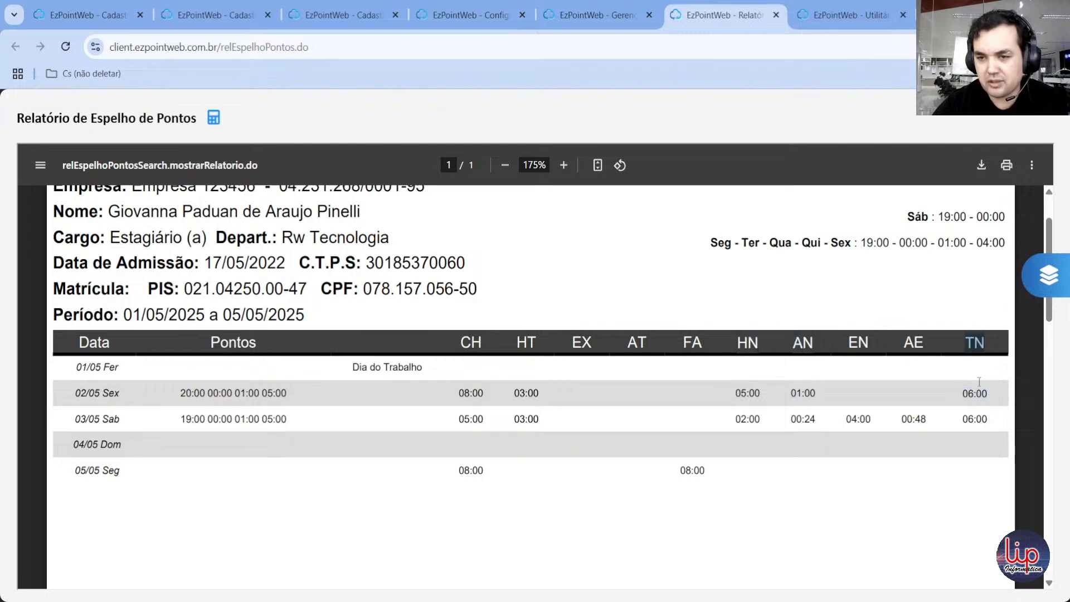
pyautogui.moveTo(967, 393); pyautogui.dragTo(984, 382)
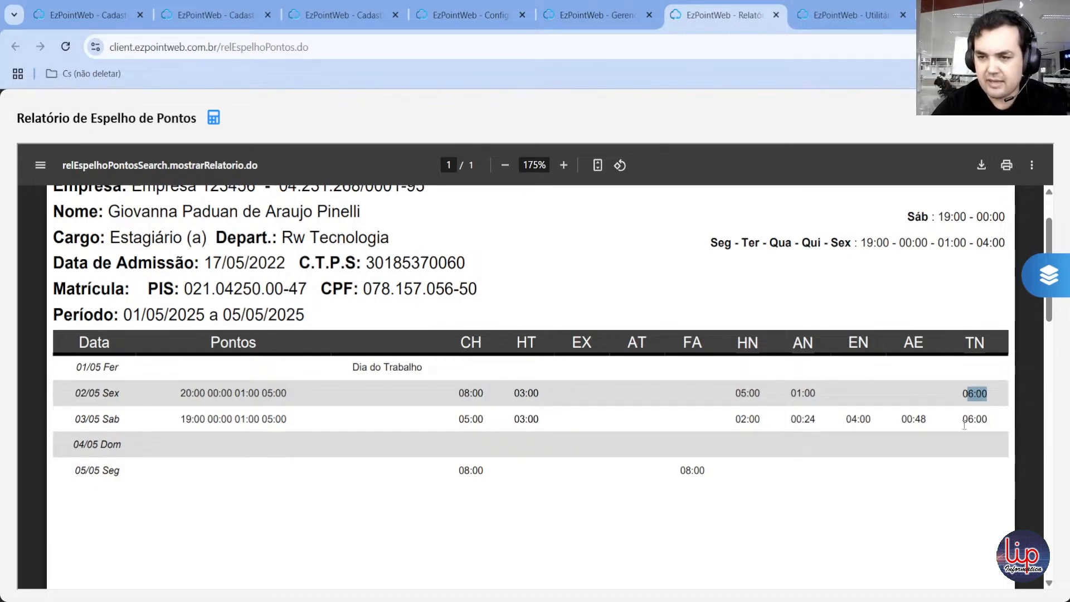
pyautogui.moveTo(964, 425); pyautogui.dragTo(985, 415)
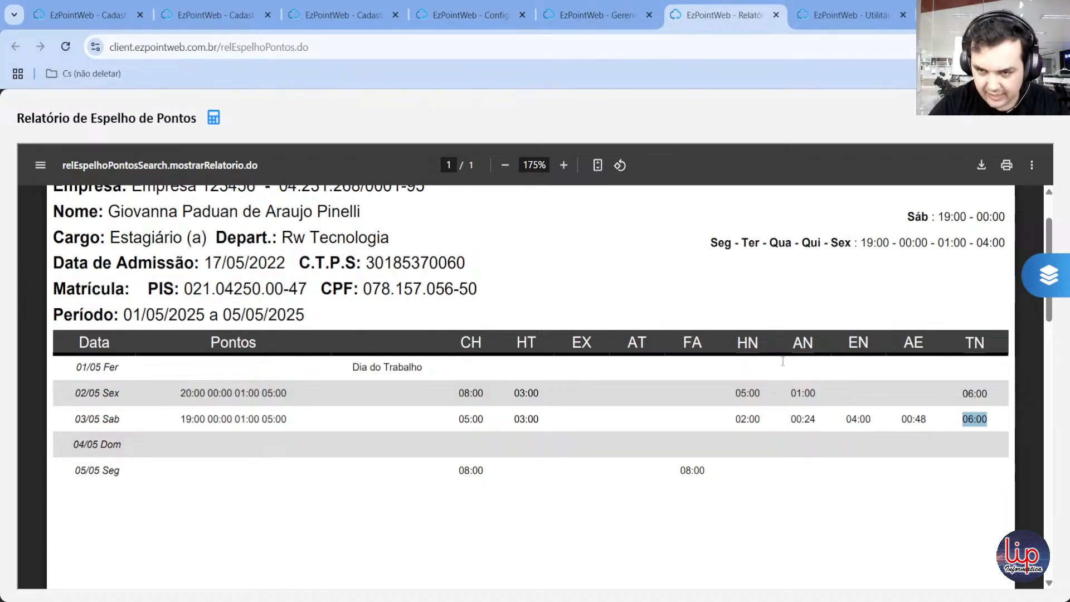
# - Compare the night hours (HN) with the separate AN and AE additional columns, focusing on the 02/05 values
pyautogui.moveTo(788, 342); pyautogui.dragTo(814, 343)
pyautogui.moveTo(903, 342); pyautogui.dragTo(913, 342)
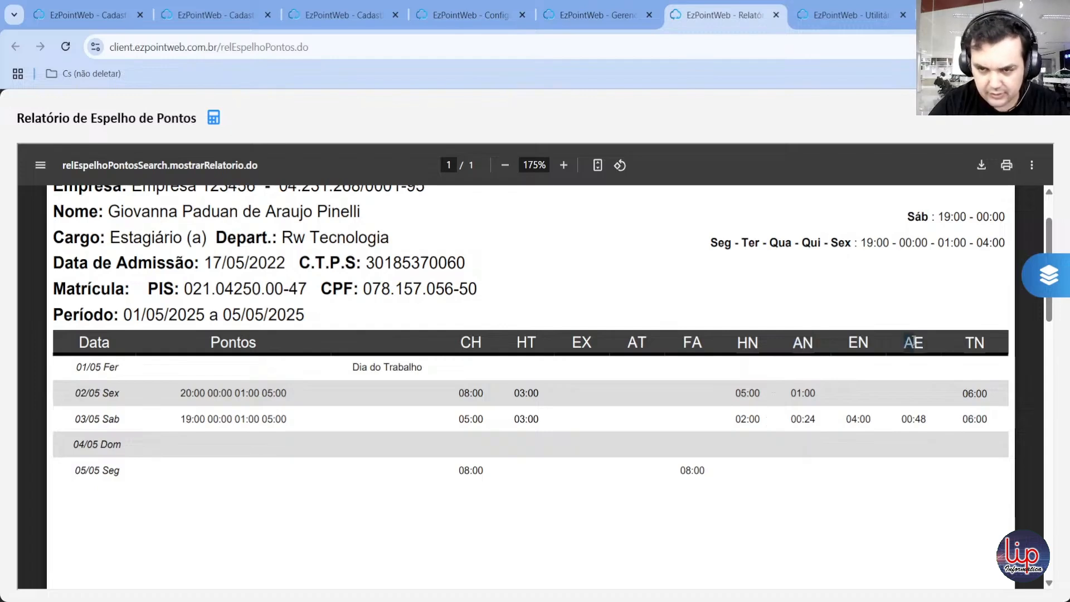
pyautogui.moveTo(737, 342); pyautogui.dragTo(752, 338)
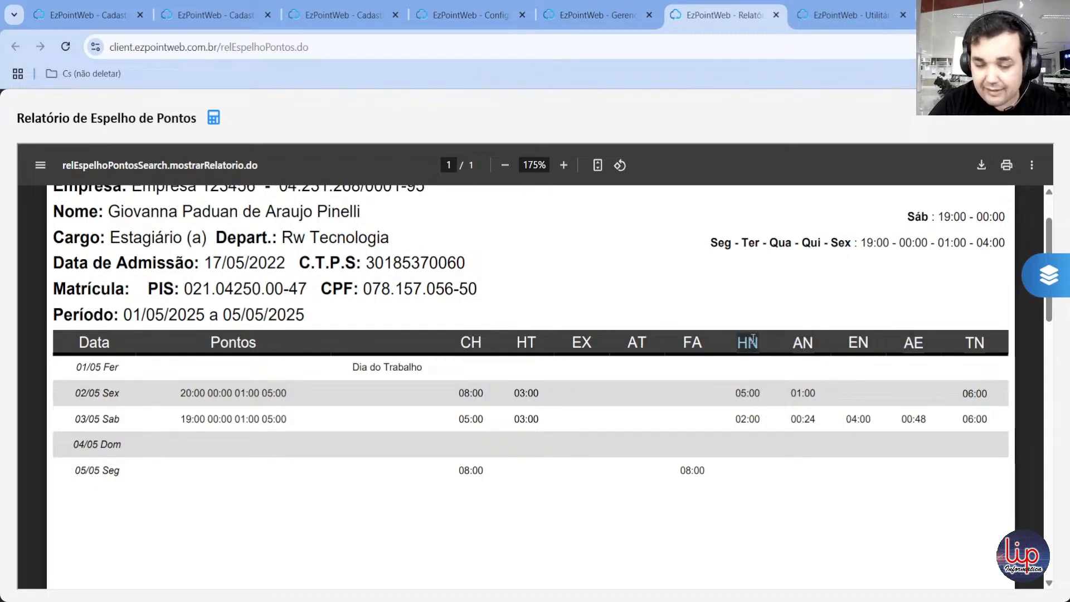
pyautogui.moveTo(735, 394); pyautogui.dragTo(767, 396)
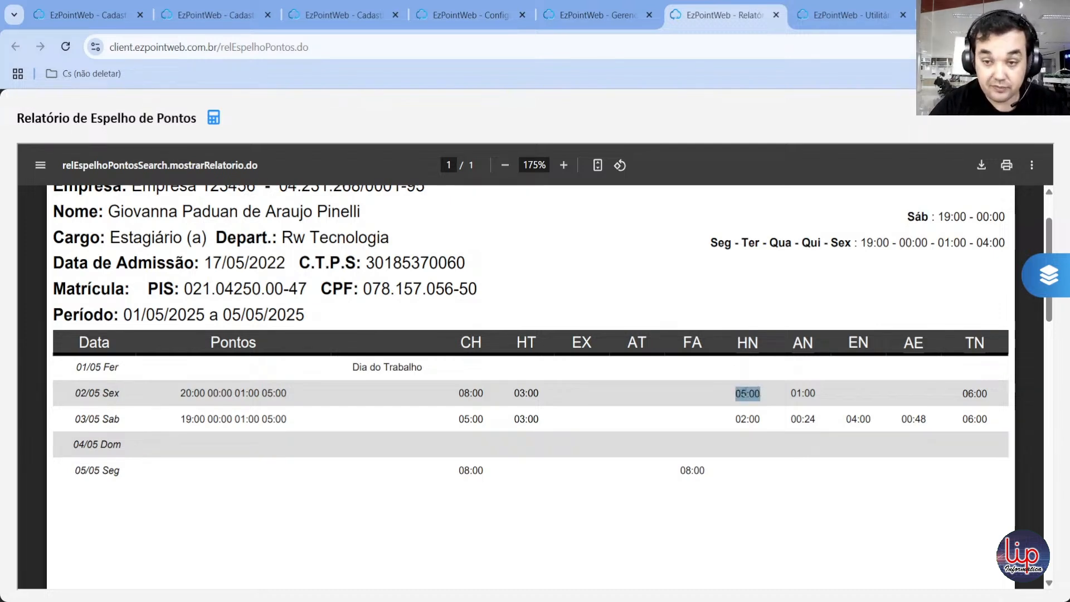
pyautogui.moveTo(737, 334); pyautogui.dragTo(765, 337)
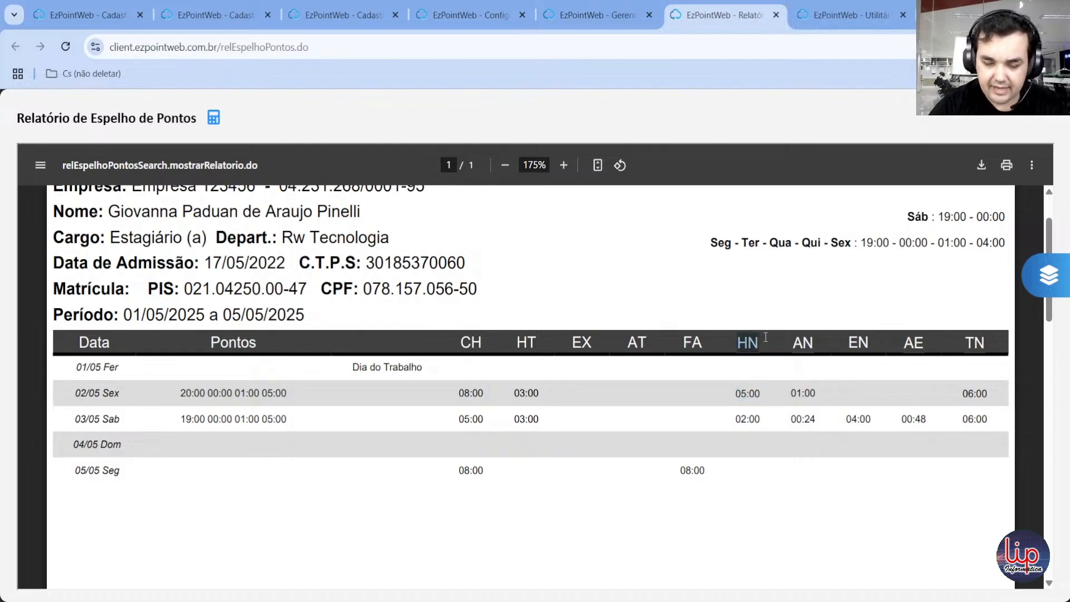
pyautogui.doubleClick(743, 391)
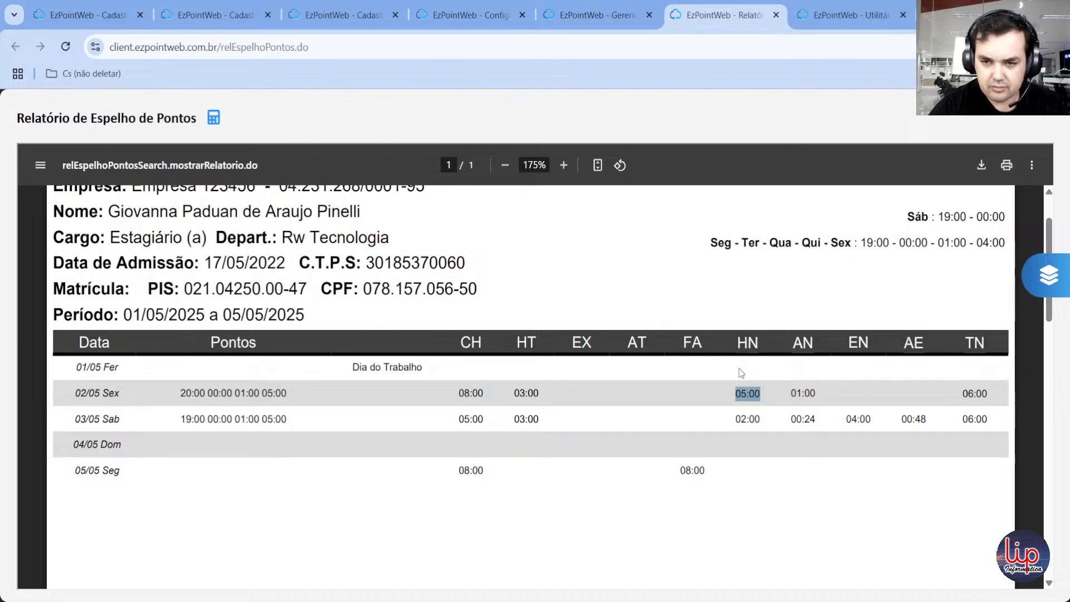
pyautogui.moveTo(788, 390); pyautogui.dragTo(817, 393)
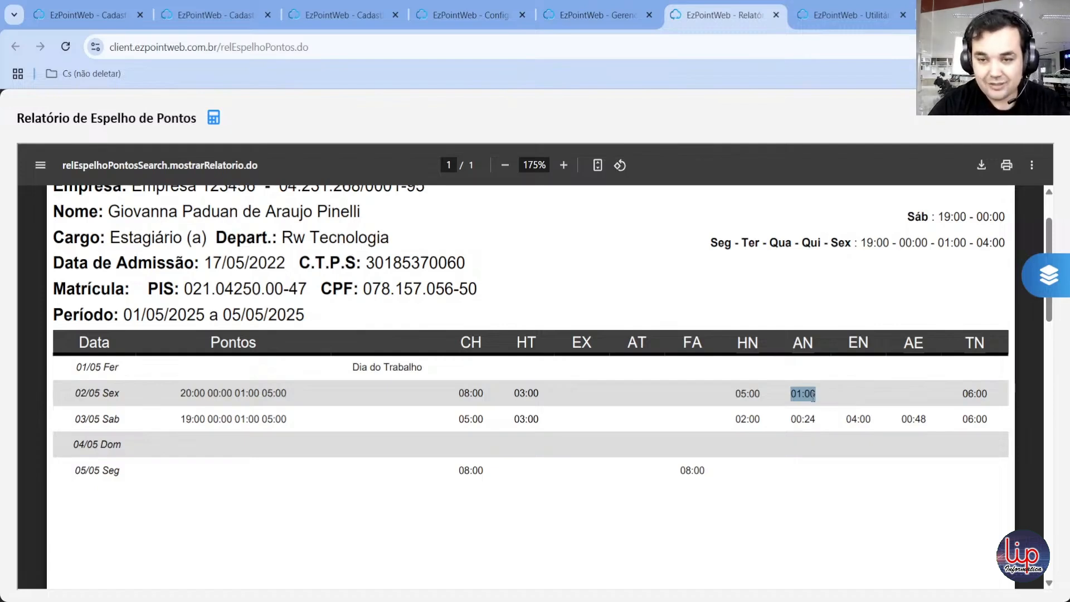
pyautogui.doubleClick(803, 342)
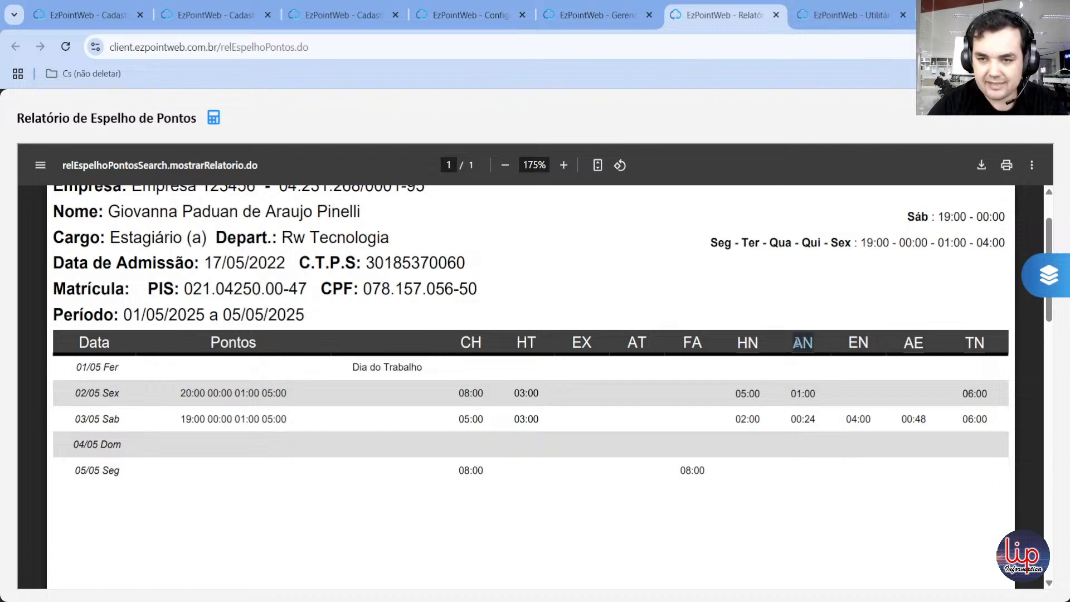
pyautogui.moveTo(901, 346); pyautogui.dragTo(931, 342)
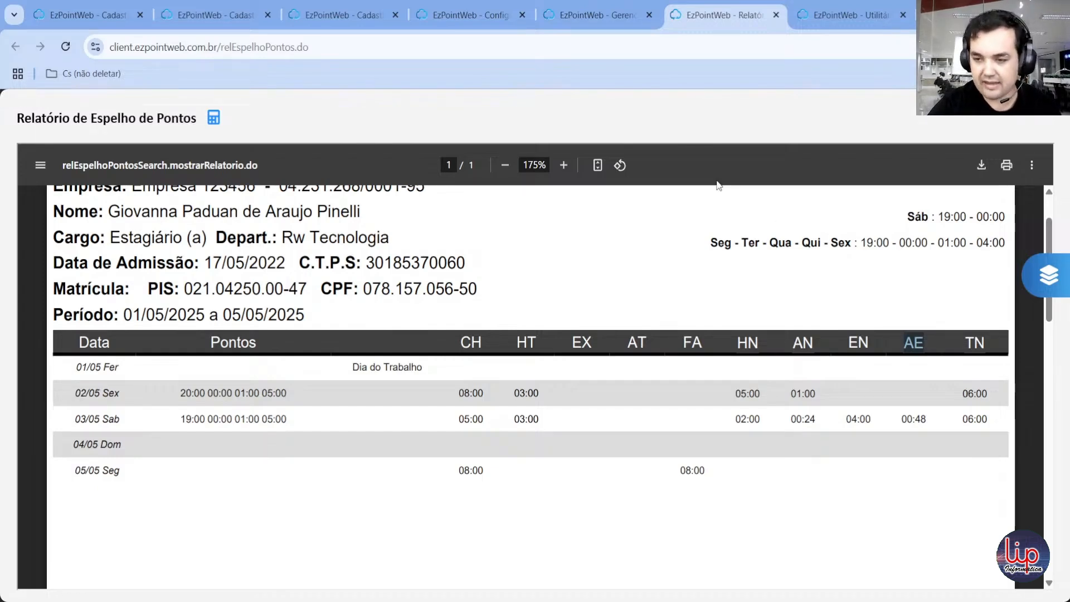
# - Remove Adicional Noturno (AN), Extra Noturna Paga (EN) and Adicional Noturno de Extra (AE) from the selected columns in the Espelho de Pontos configuration
pyautogui.click(437, 9)
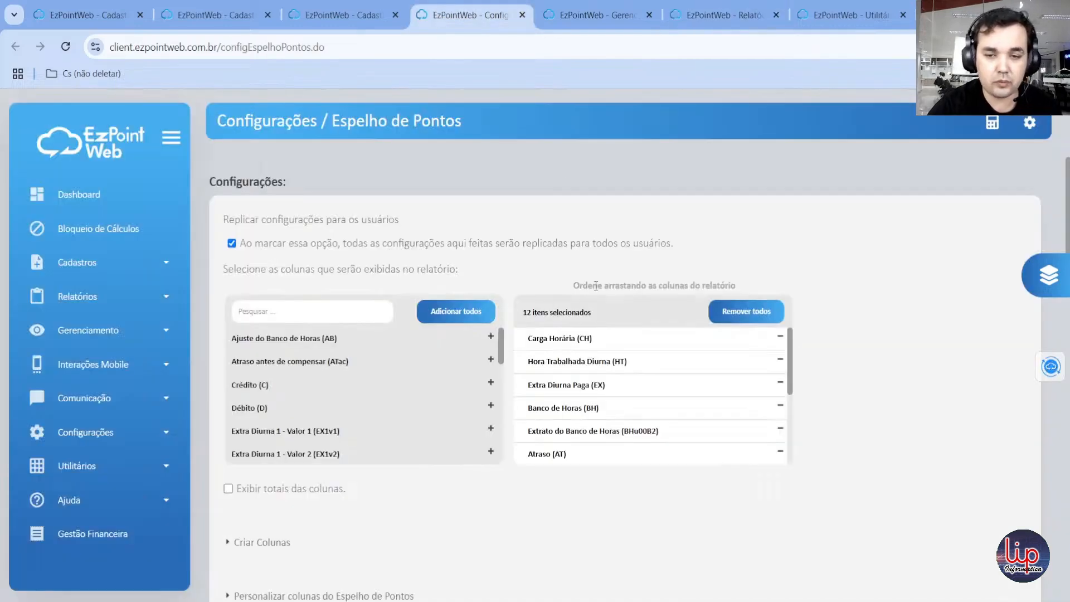
pyautogui.scroll(-1, 793, 379)
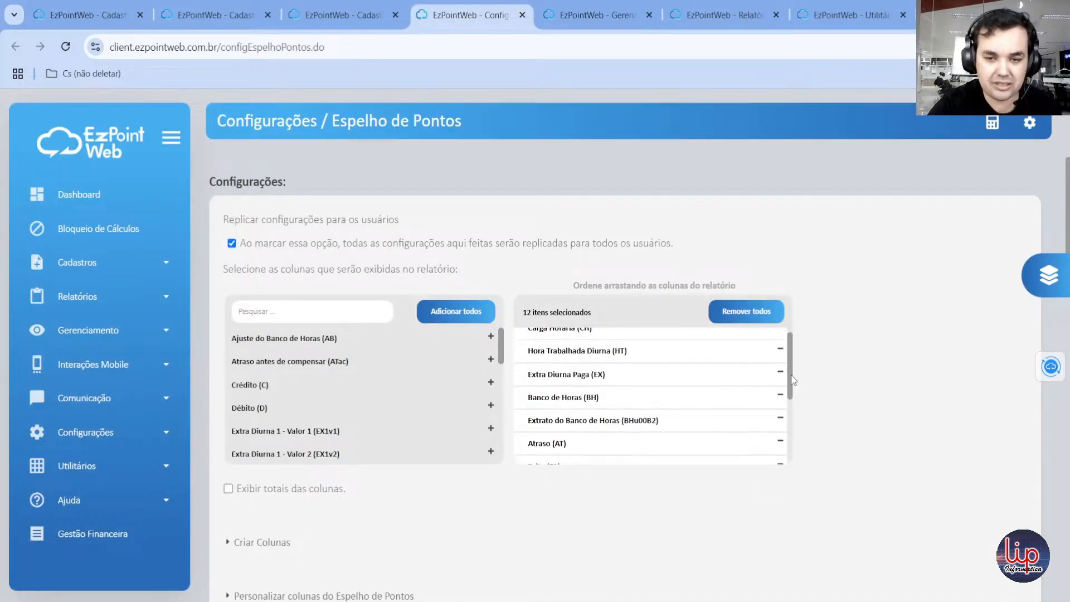
pyautogui.moveTo(793, 380); pyautogui.dragTo(783, 440)
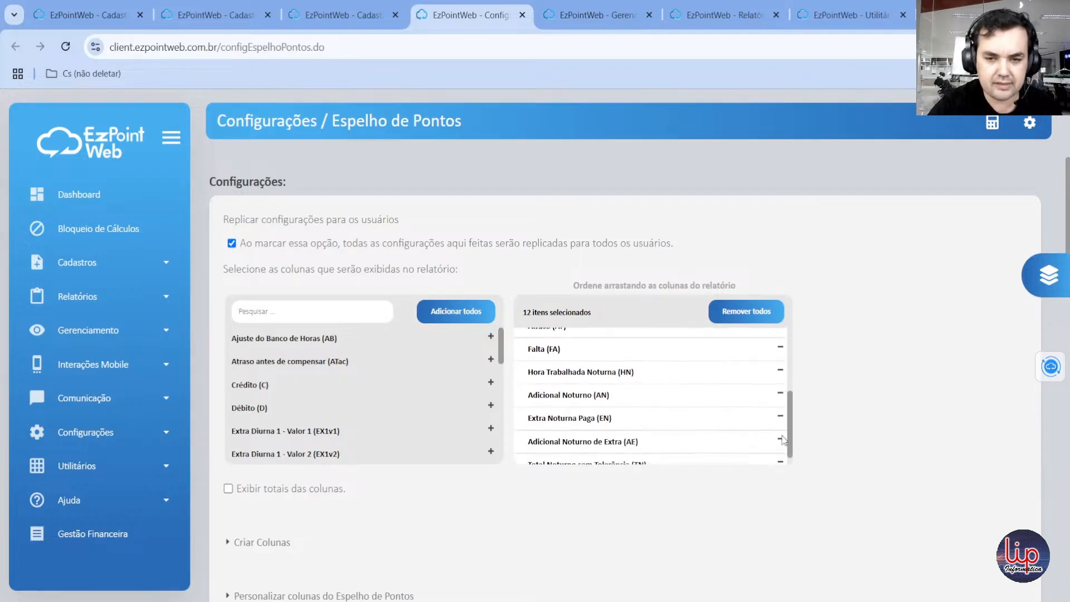
pyautogui.click(566, 390)
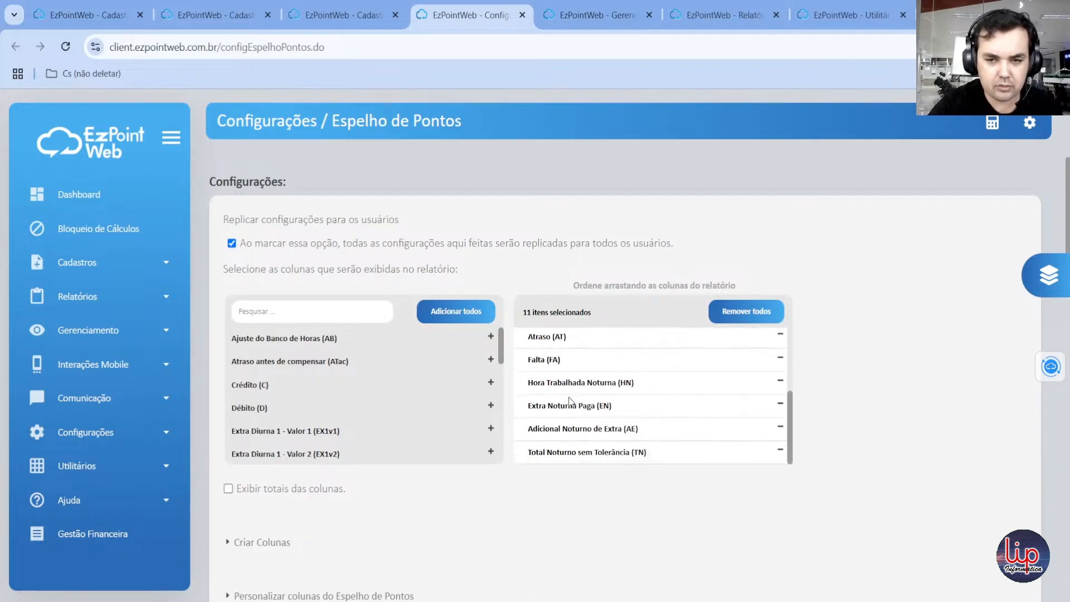
pyautogui.click(572, 410)
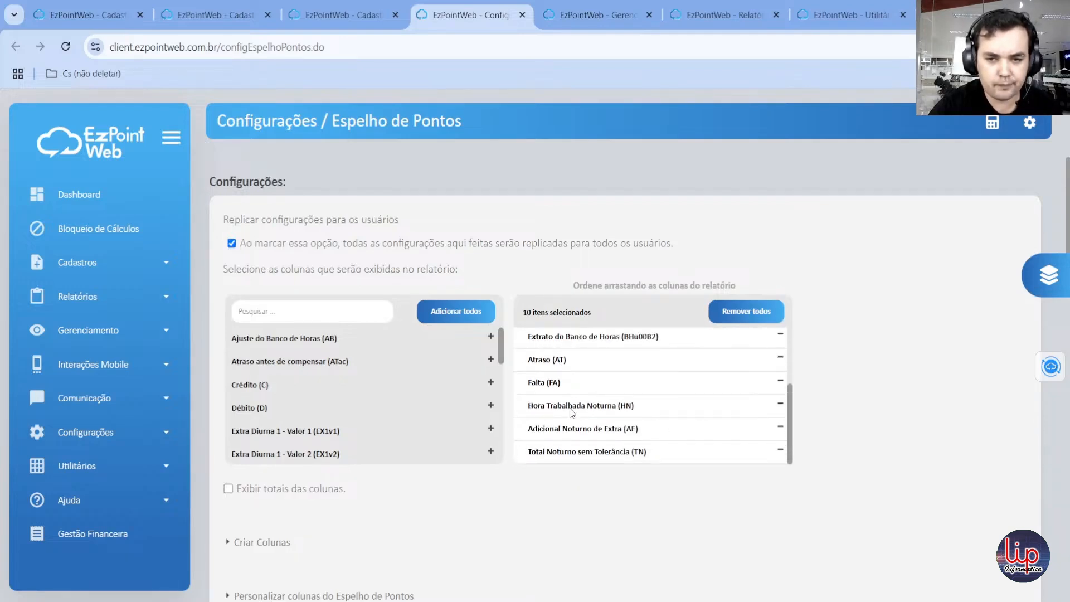
pyautogui.click(601, 432)
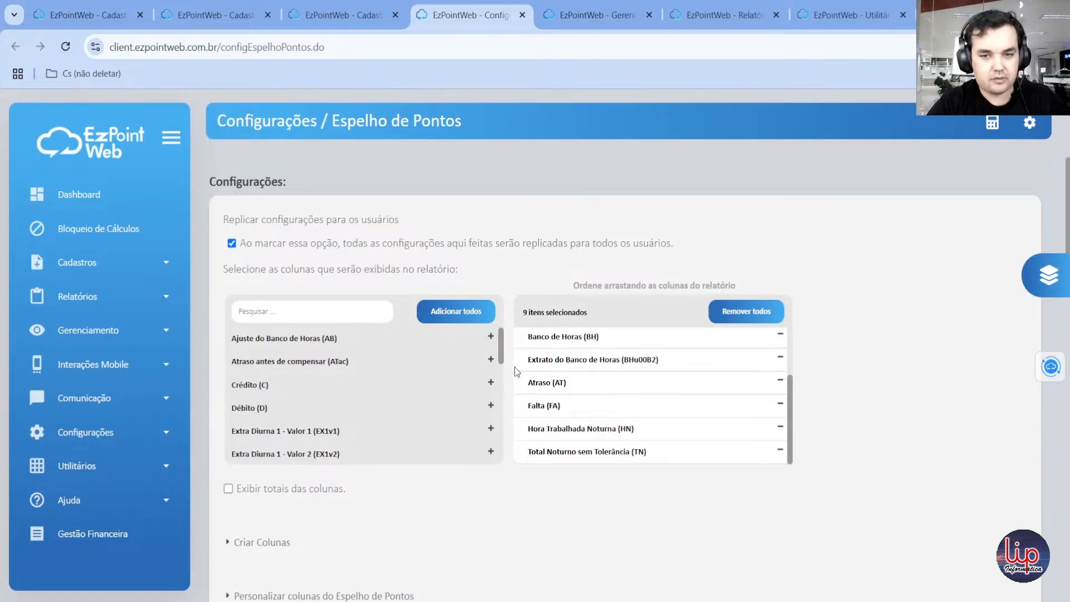
# - Add Extra Noturna Paga (EN) back to the report columns, remove Total Noturno sem Tolerância (TN) and save the configuration
pyautogui.moveTo(500, 350); pyautogui.dragTo(510, 470)
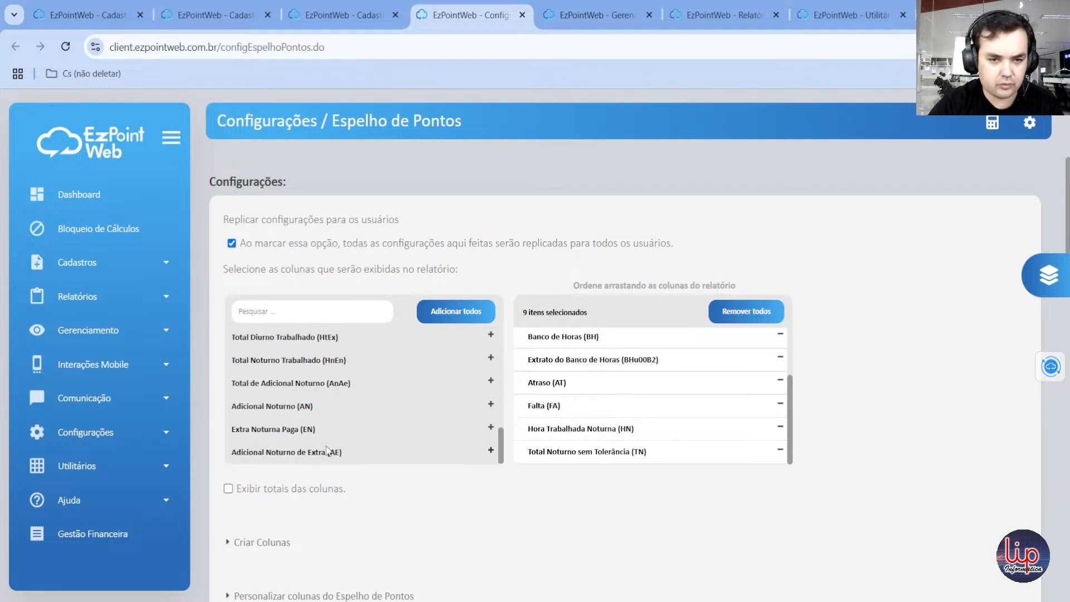
pyautogui.click(292, 429)
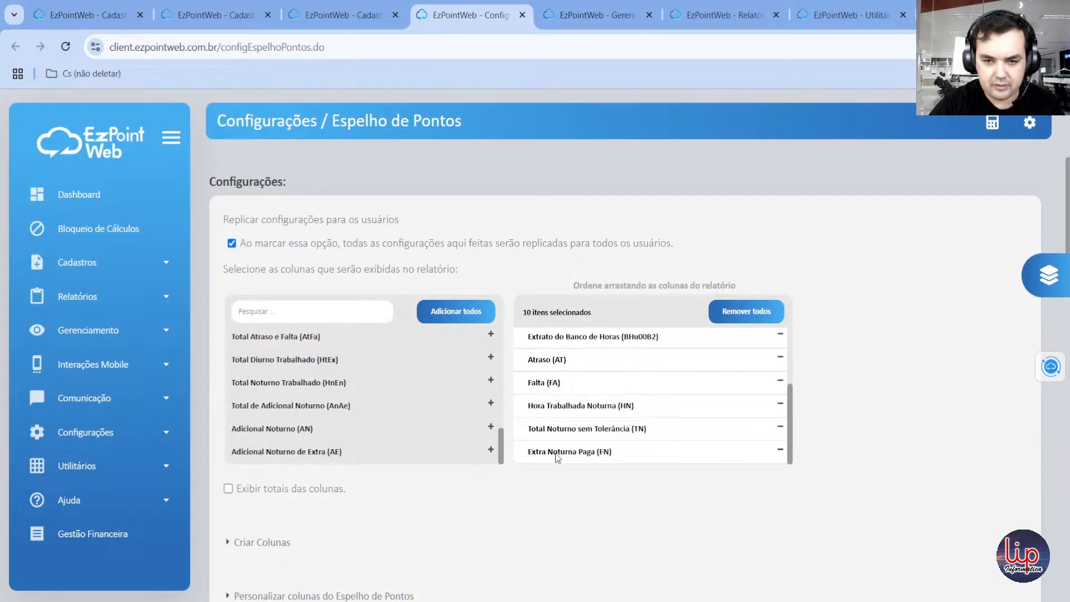
pyautogui.moveTo(563, 446); pyautogui.dragTo(343, 430)
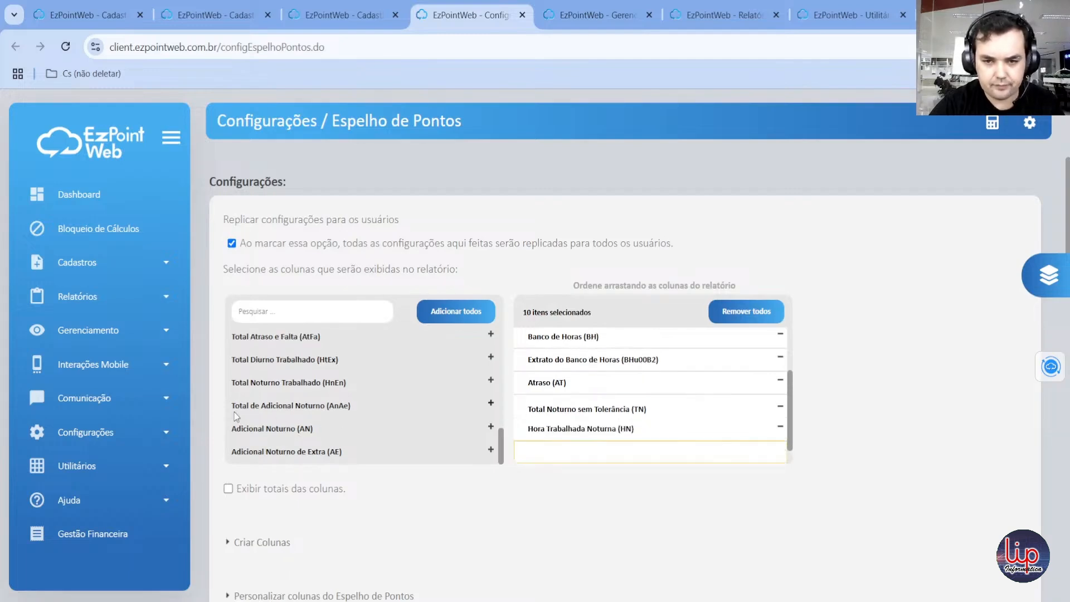
pyautogui.click(562, 451)
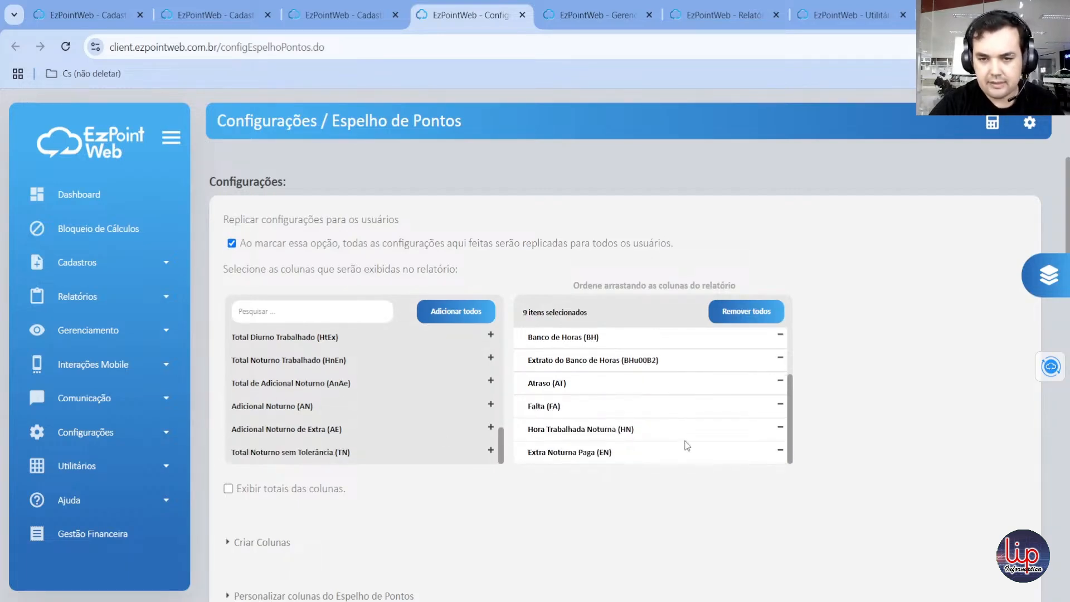
pyautogui.scroll(-1, 337, 449)
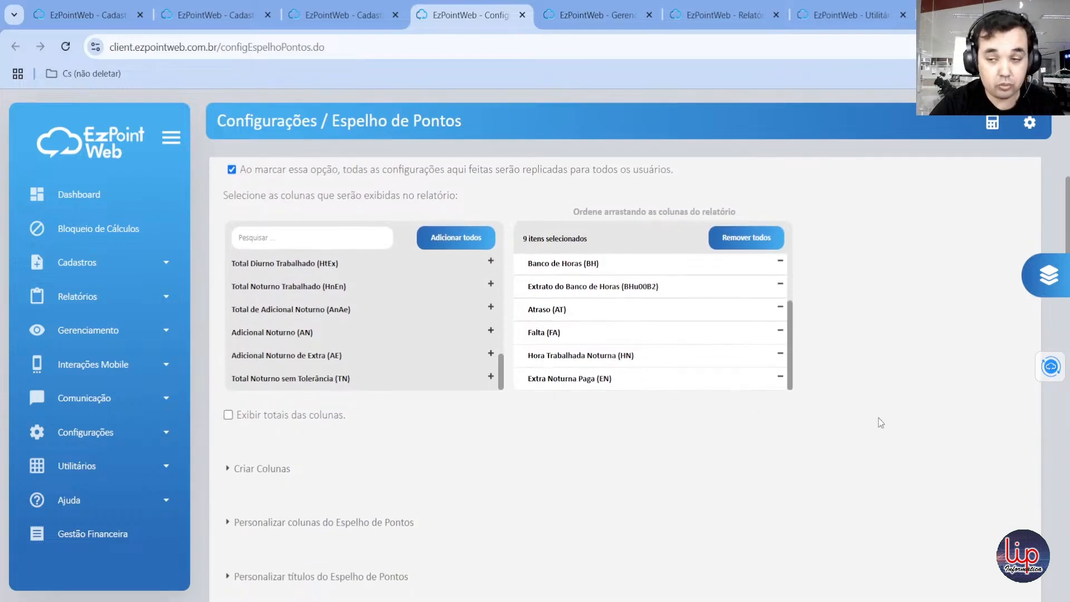
pyautogui.scroll(-2, 624, 334)
pyautogui.scroll(-10, 994, 559)
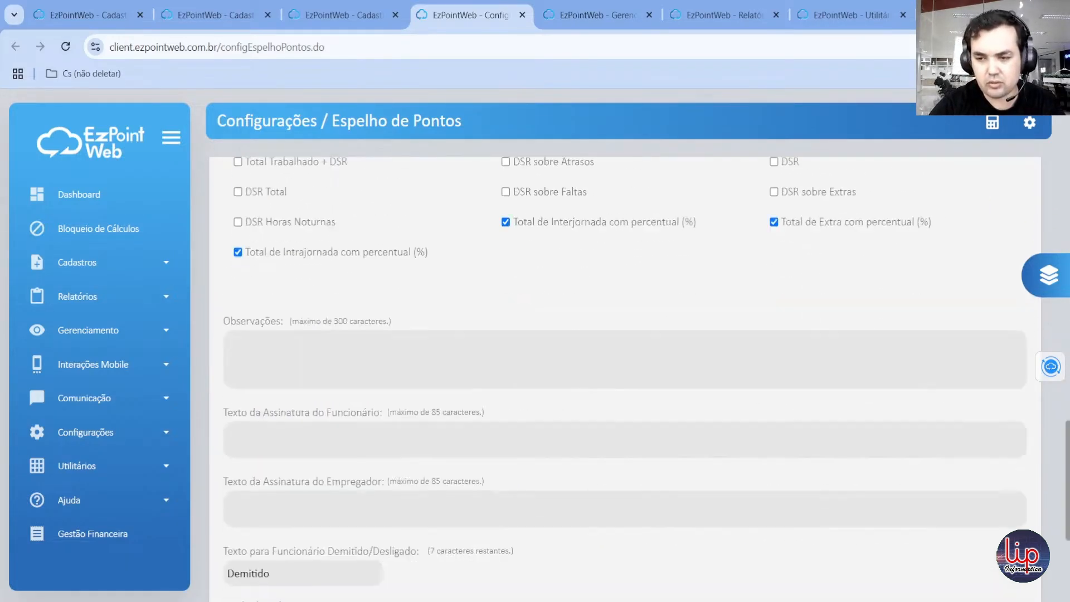
pyautogui.click(954, 594)
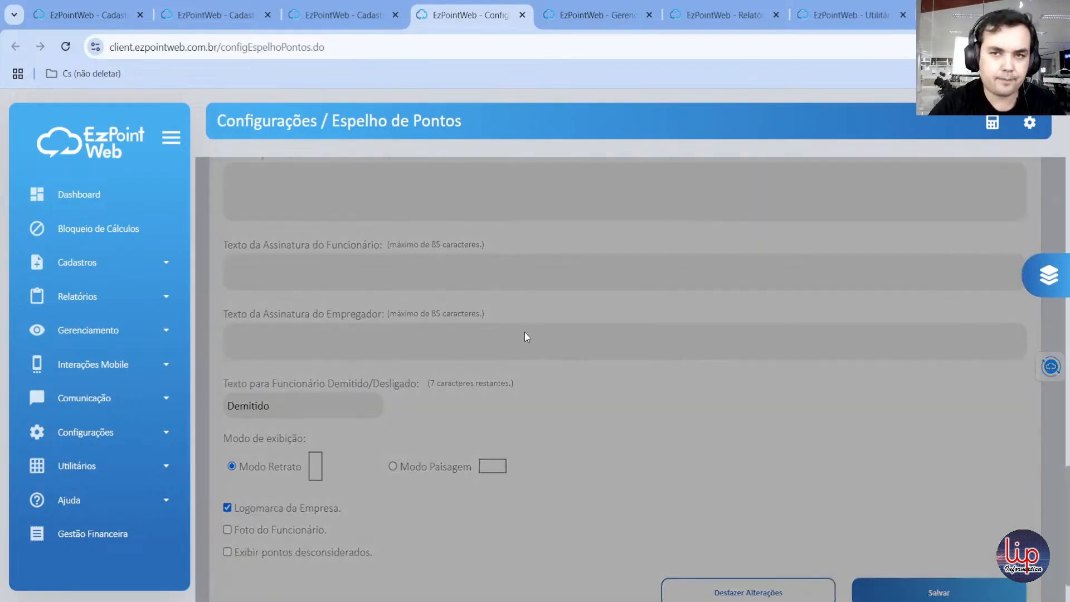
# - Review the 03/05 additionals in the old Espelho de Pontos report, then close it, generate it again and enlarge it to 175%
pyautogui.click(718, 15)
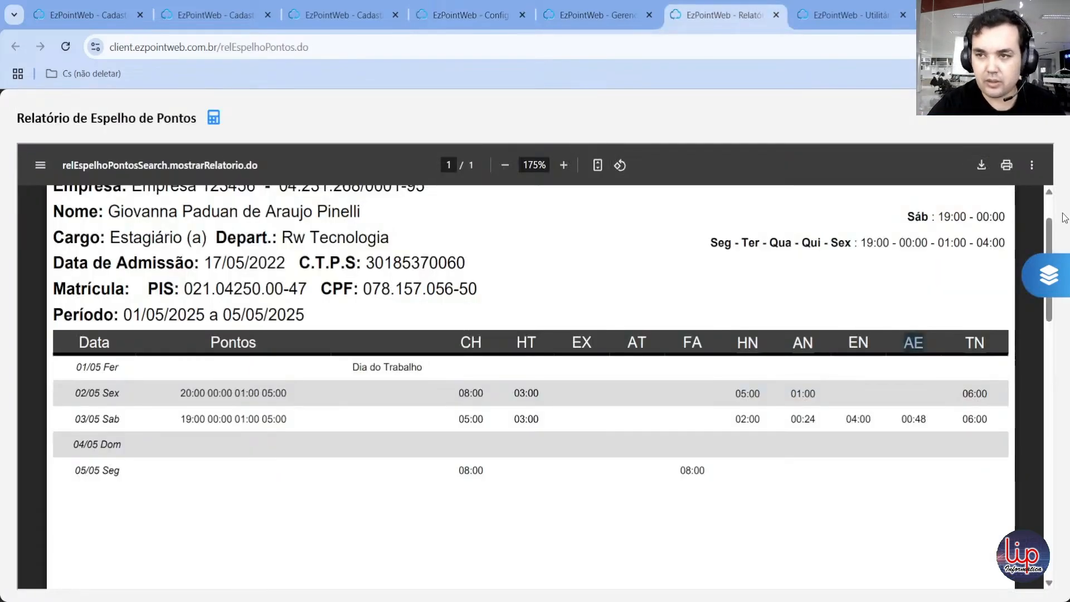
pyautogui.click(917, 426)
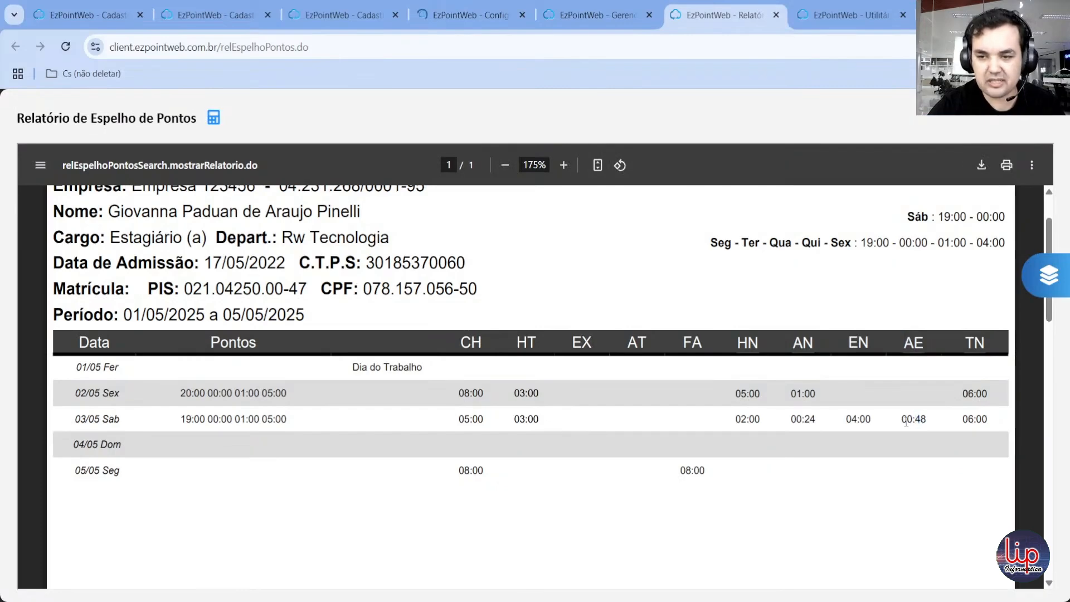
pyautogui.doubleClick(913, 419)
pyautogui.moveTo(790, 419); pyautogui.dragTo(849, 419)
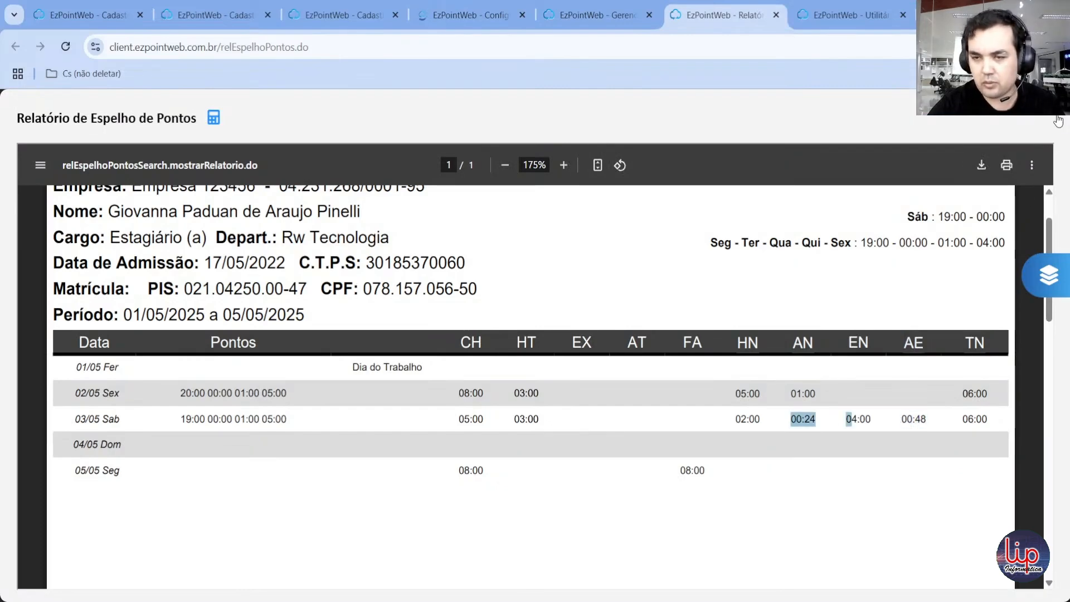
pyautogui.click(1048, 151)
pyautogui.click(995, 499)
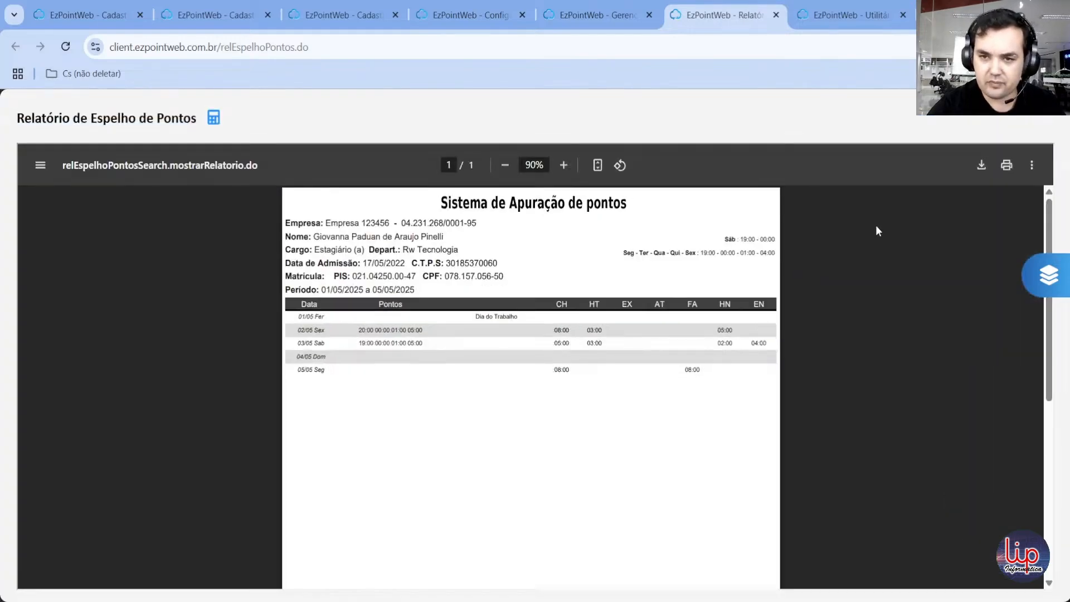
pyautogui.click(564, 165)
pyautogui.click(563, 165)
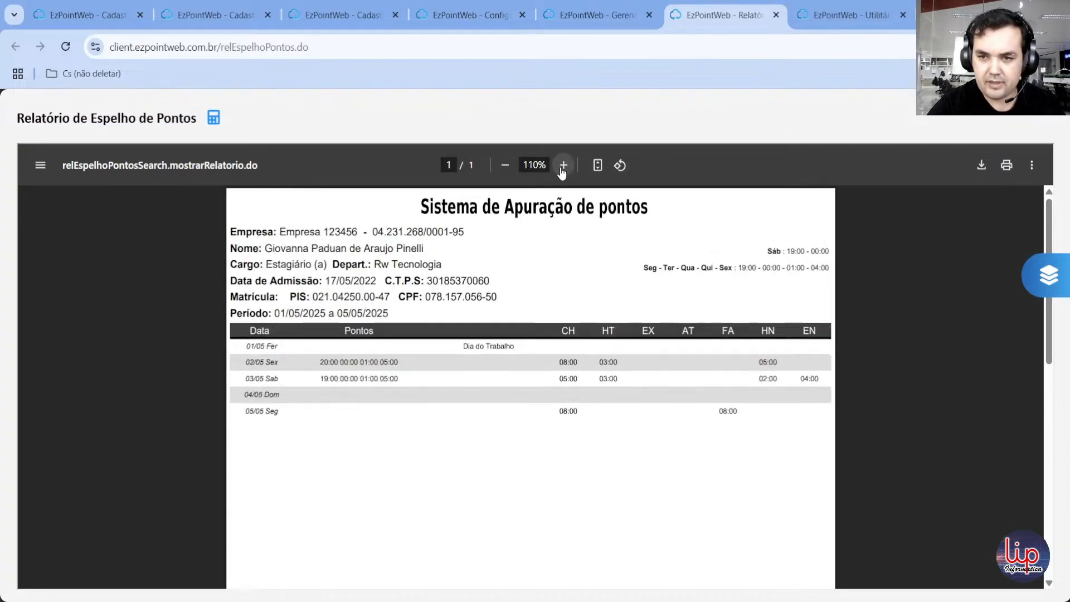
pyautogui.click(564, 165)
pyautogui.click(563, 165)
pyautogui.click(564, 165)
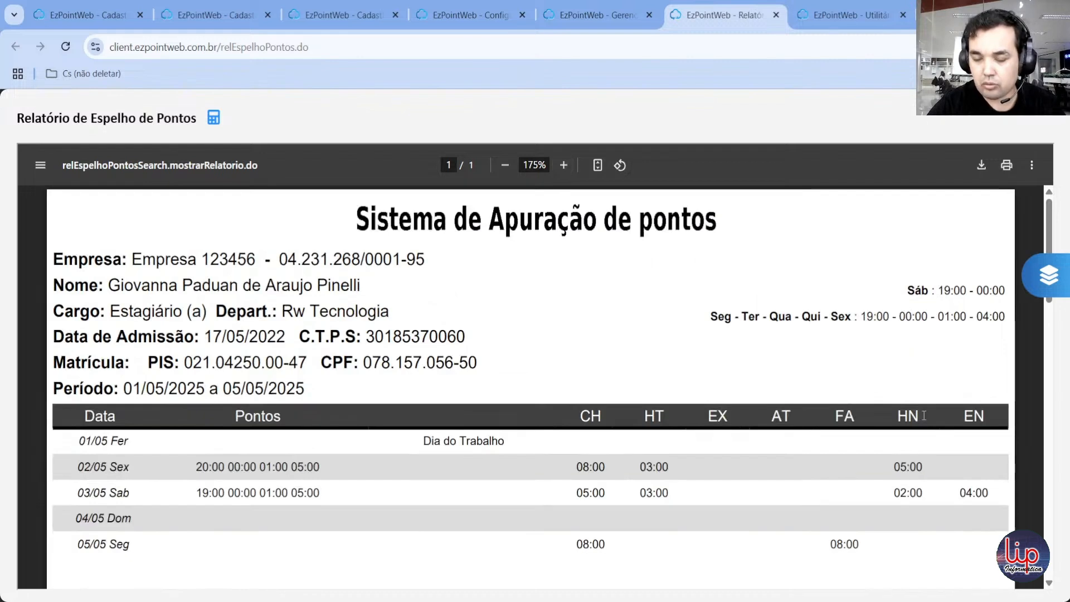
# - Examine the HN value for 02/05 and the EN value for 03/05 without the additional columns, and close the report
pyautogui.scroll(-1, 930, 493)
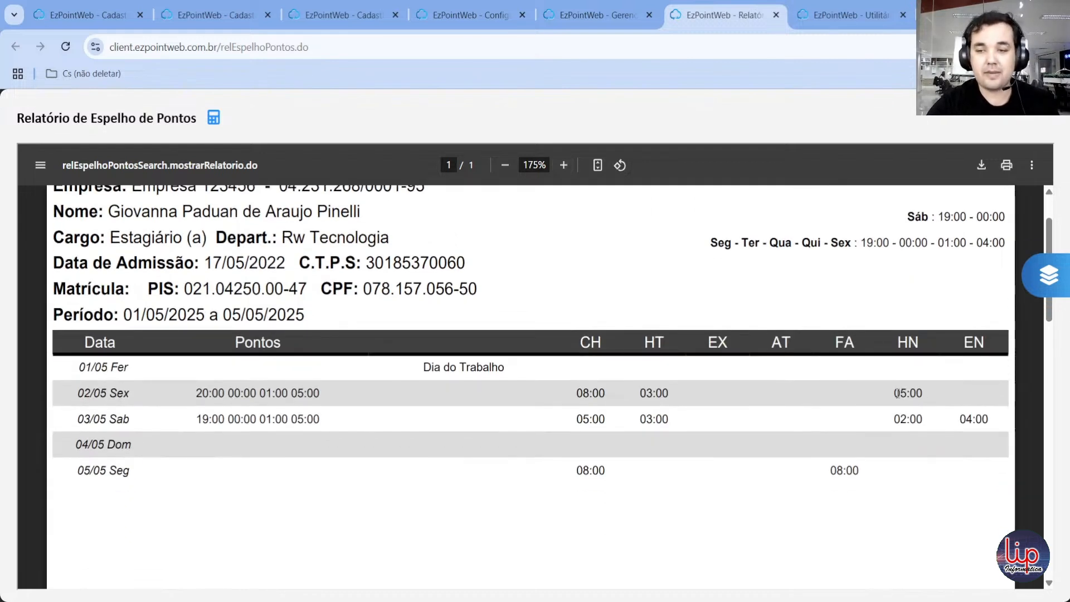
pyautogui.doubleClick(900, 393)
pyautogui.click(498, 167)
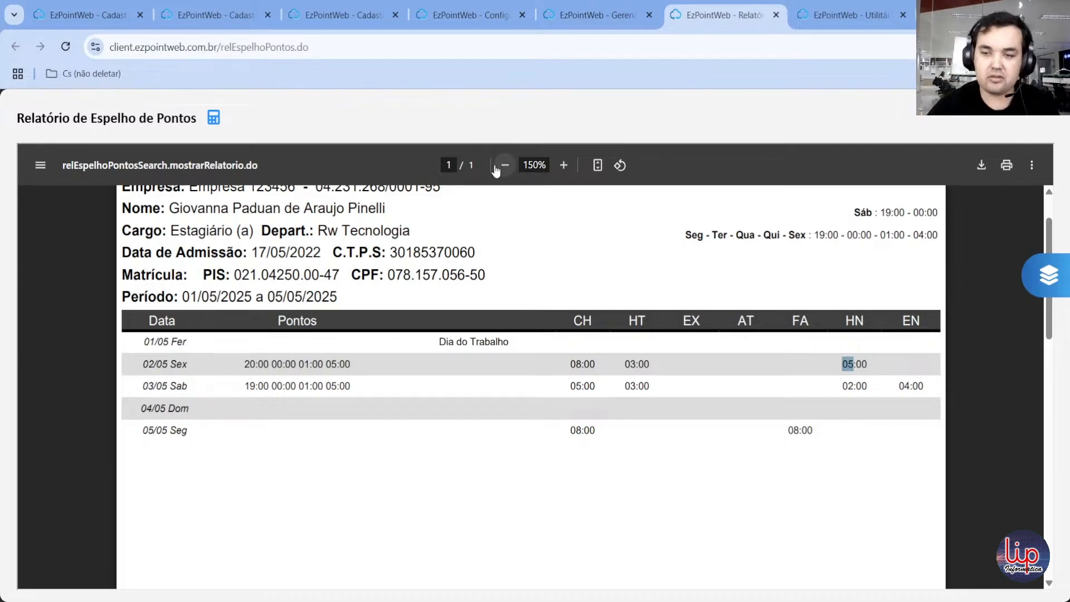
pyautogui.click(844, 363)
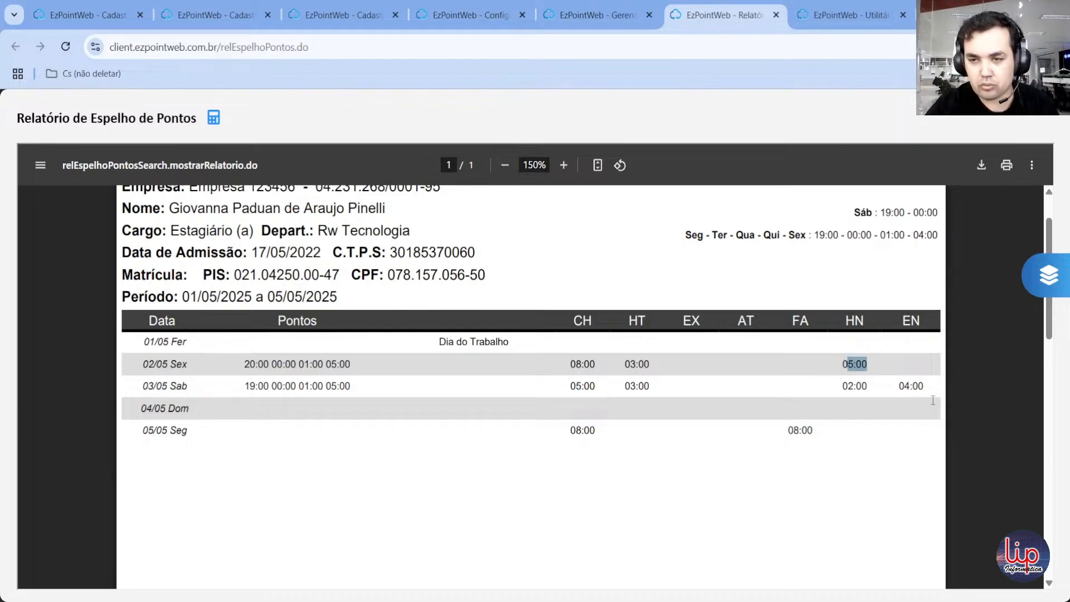
pyautogui.moveTo(898, 386); pyautogui.dragTo(930, 387)
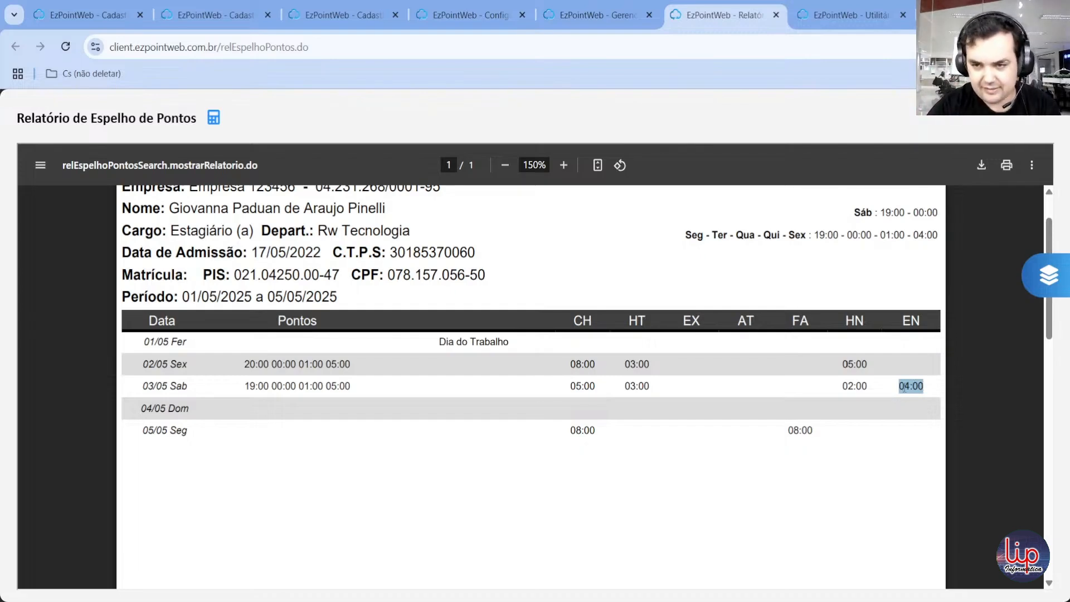
pyautogui.moveTo(868, 385); pyautogui.dragTo(941, 389)
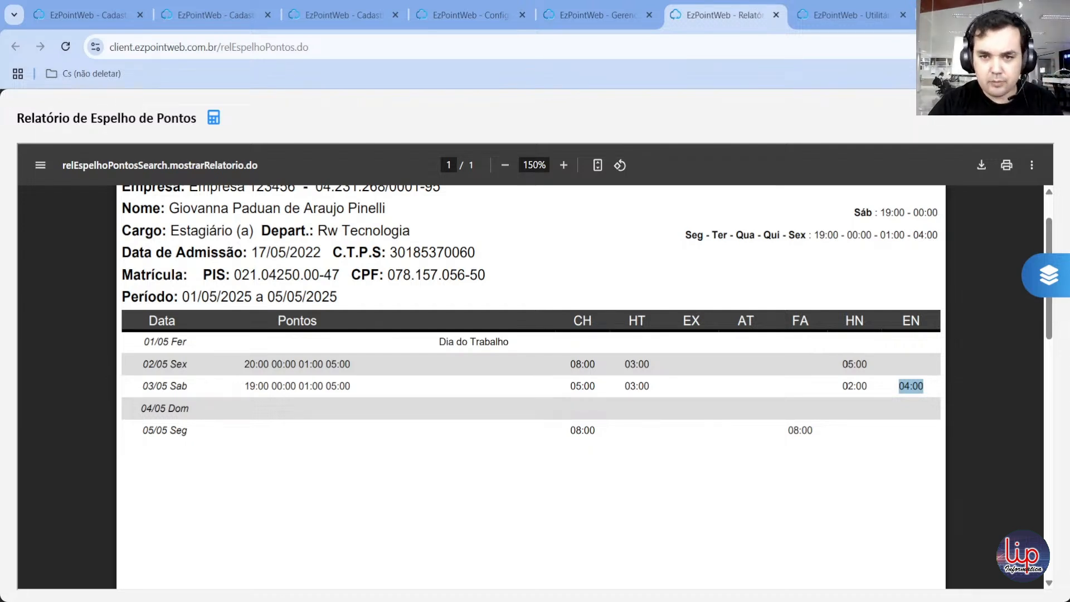
pyautogui.click(1049, 121)
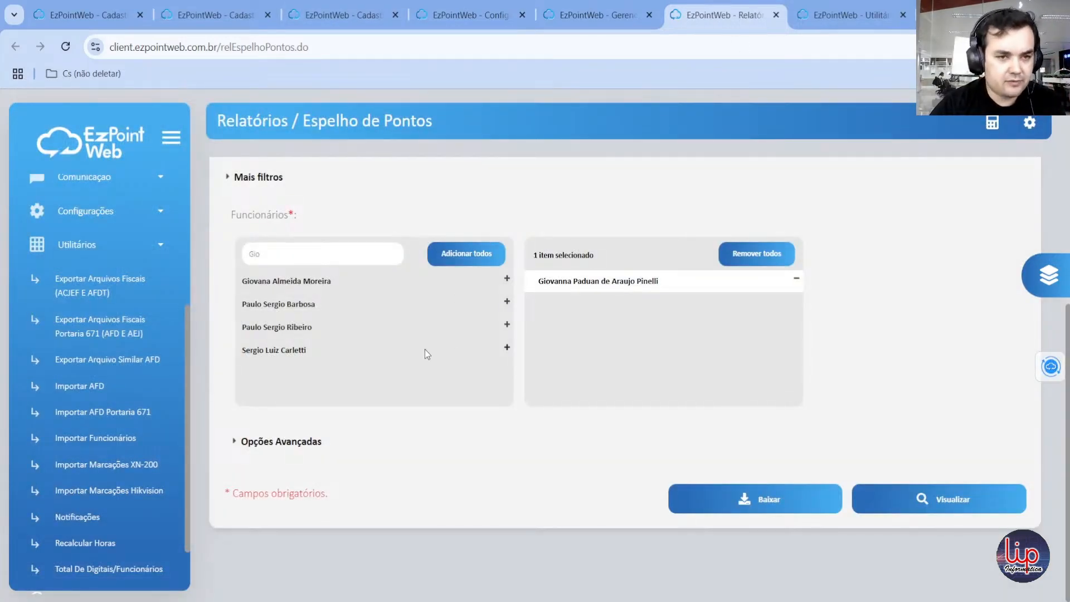
pyautogui.click(135, 246)
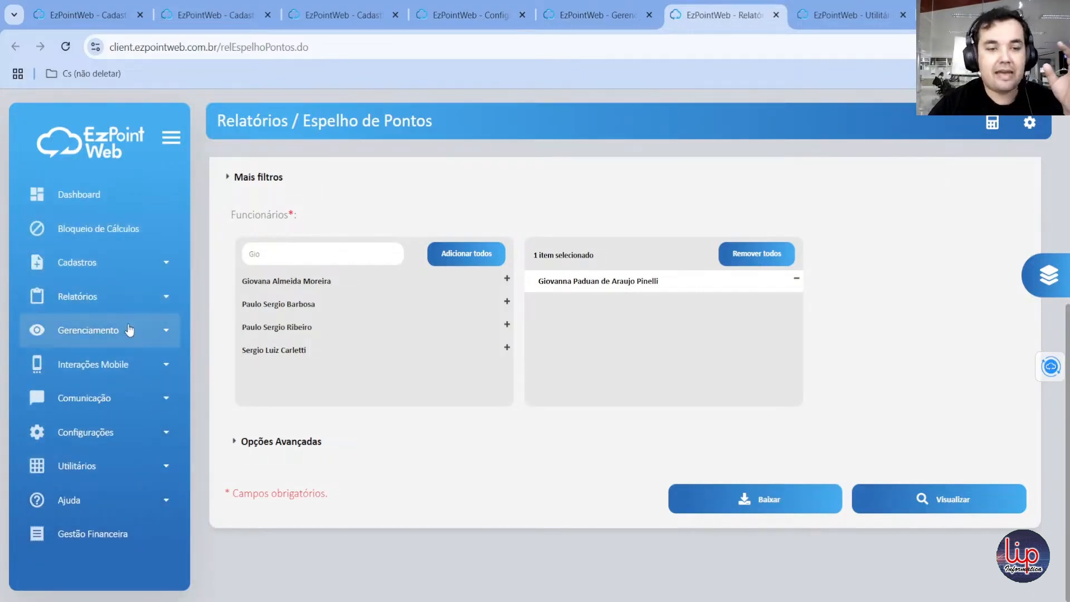
pyautogui.click(103, 431)
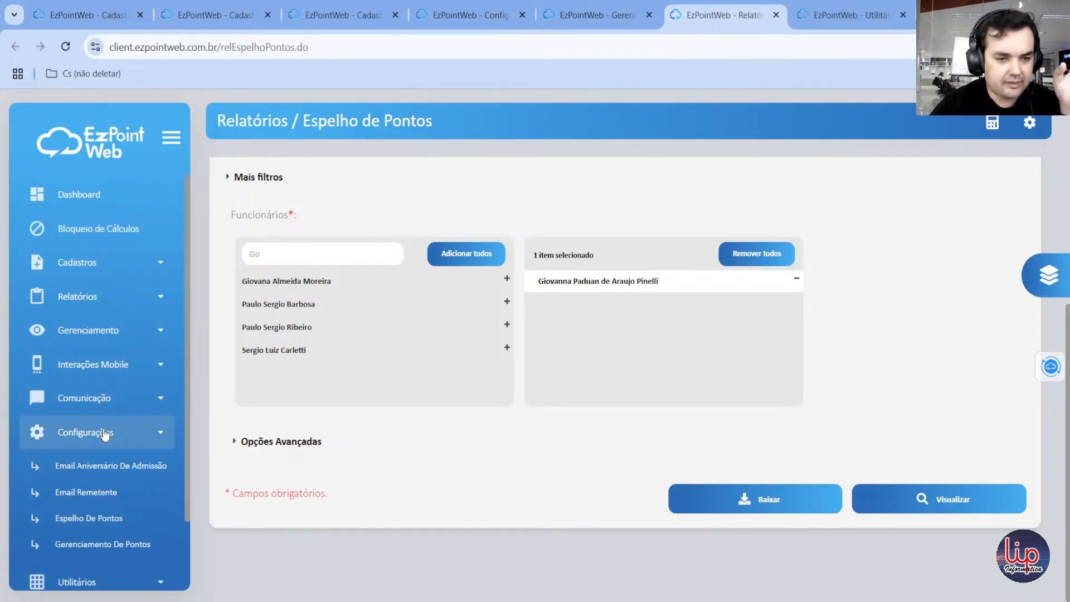
pyautogui.scroll(-1, 112, 423)
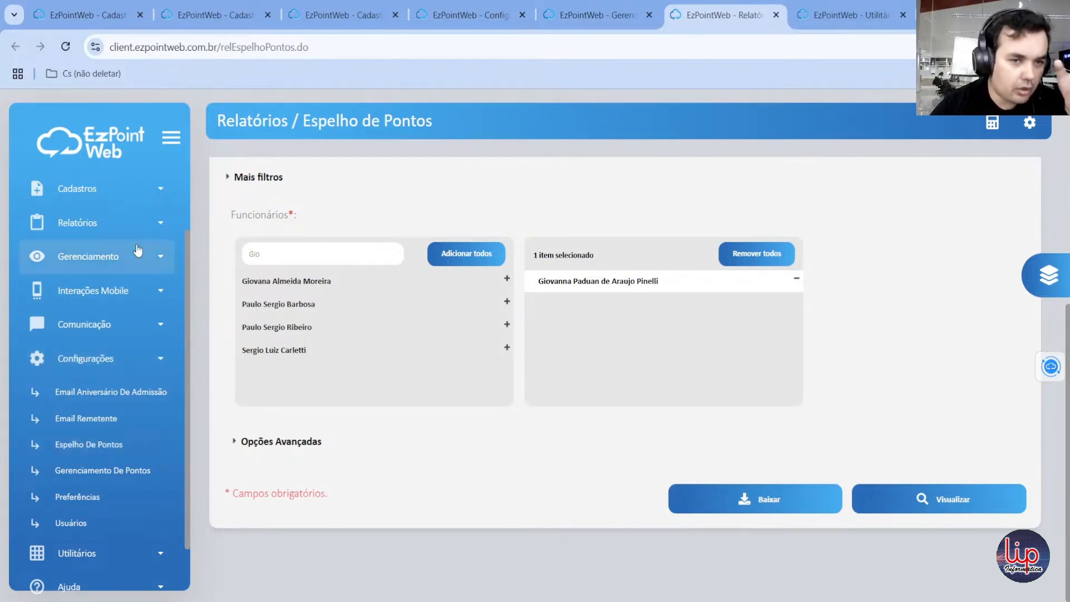
pyautogui.click(118, 229)
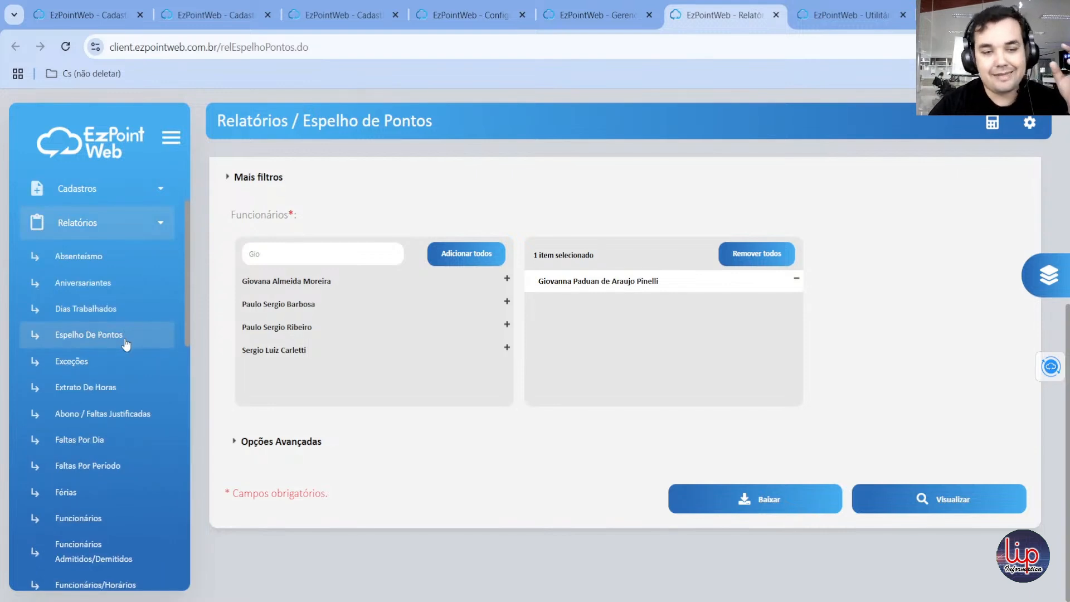